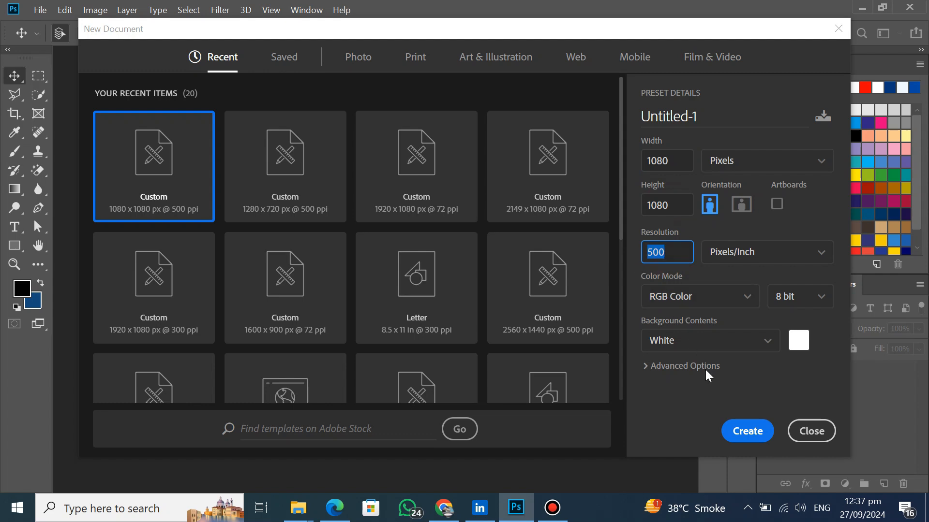
- Create a 1080 × 1080 pixel document at 500 pixels/inch and place the red shoe image pngwing.com (7) as an embedded object
left_click(739, 434)
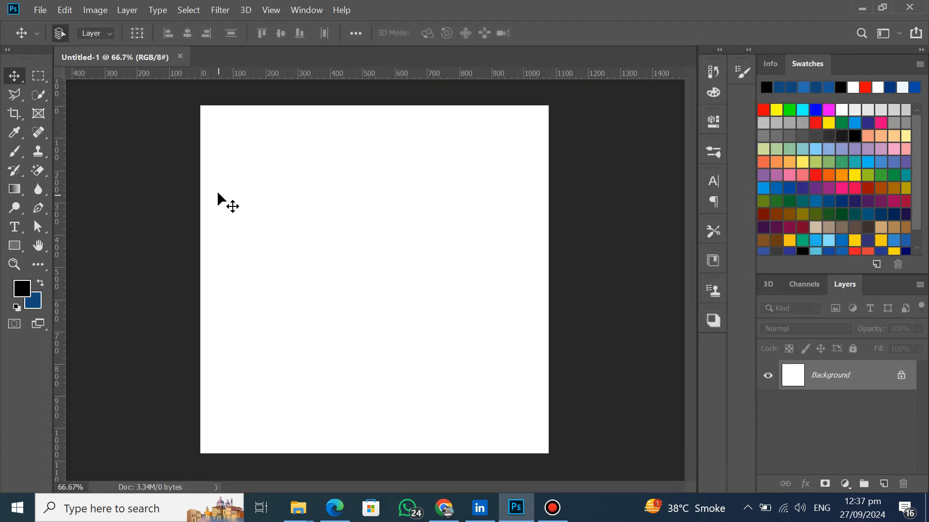
left_click(48, 6)
left_click(76, 271)
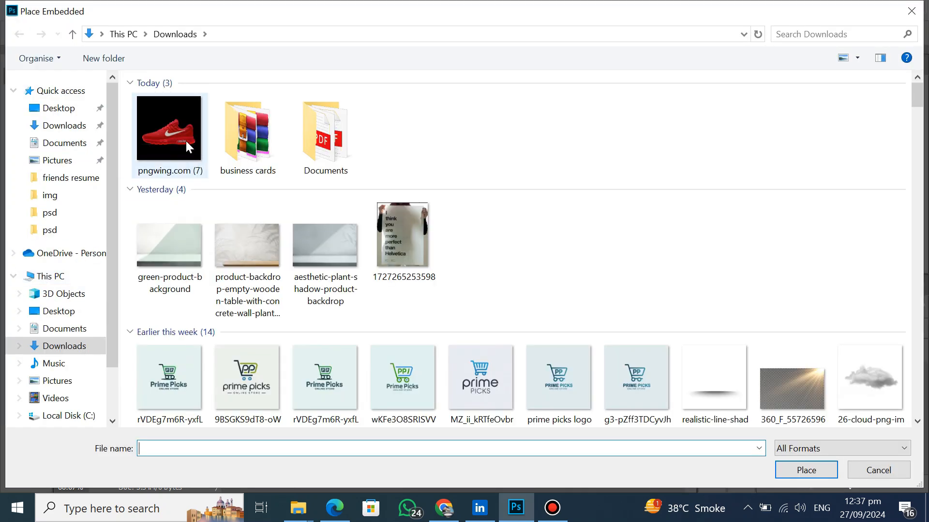
left_click(185, 139)
left_click(804, 471)
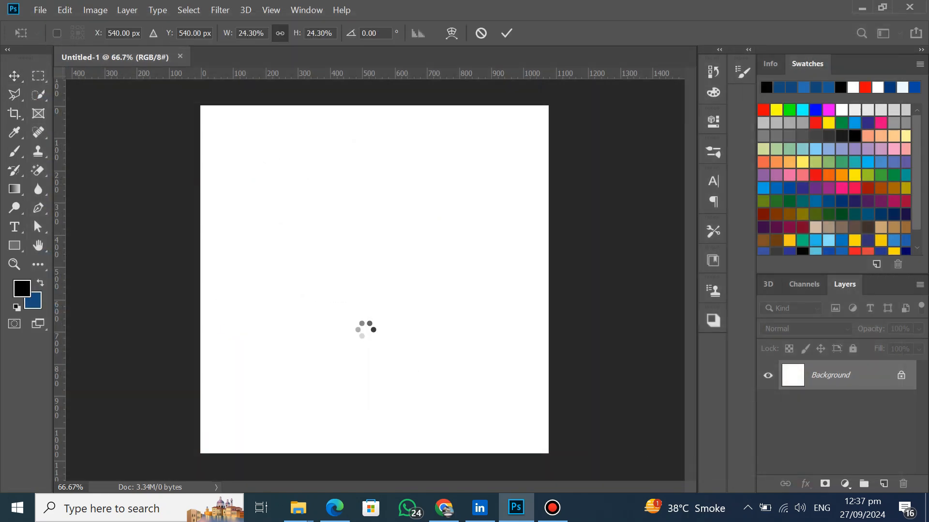
- Flip the placed shoe horizontally, scale it to about 18%, rotate it about 17° and apply the transformation slightly off-centre on the canvas
left_click_drag(552, 98, 480, 173)
left_click_drag(377, 297, 413, 260)
right_click(373, 276)
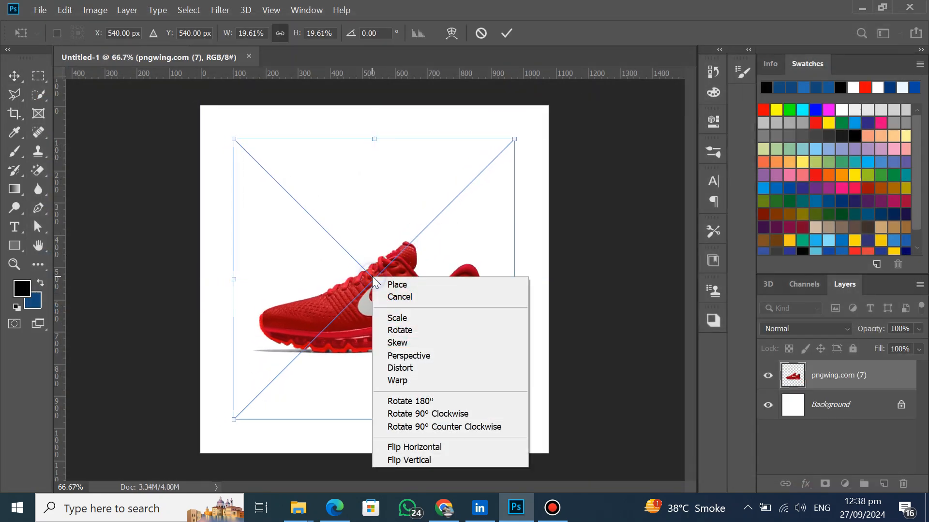
left_click(409, 449)
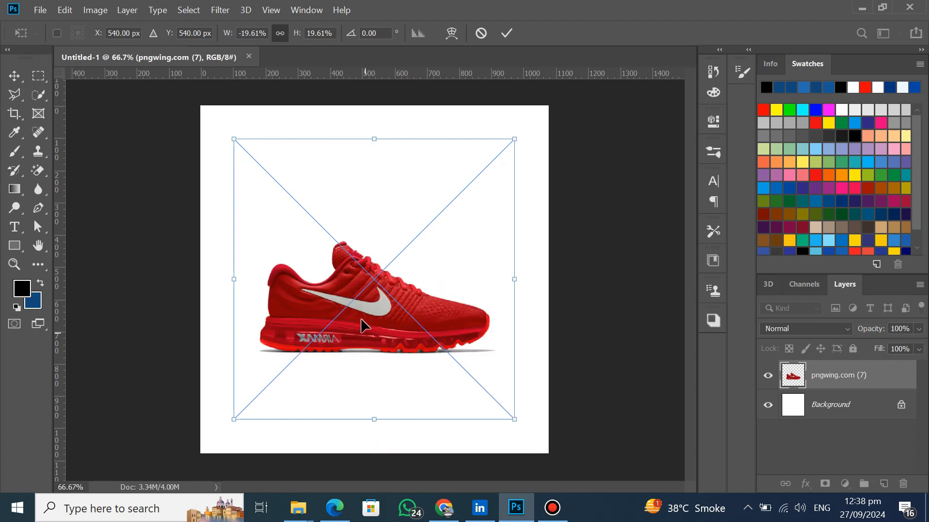
left_click_drag(529, 128, 538, 194)
left_click_drag(385, 283, 364, 310)
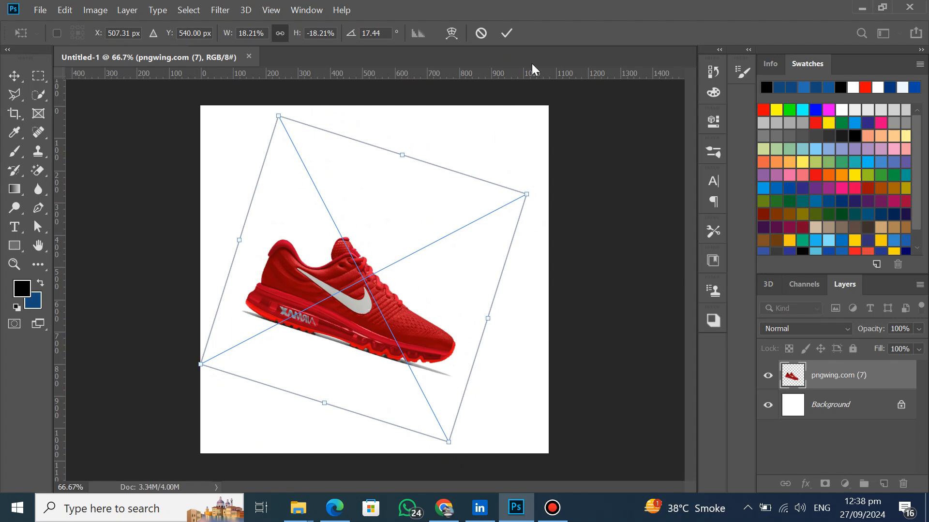
left_click(511, 34)
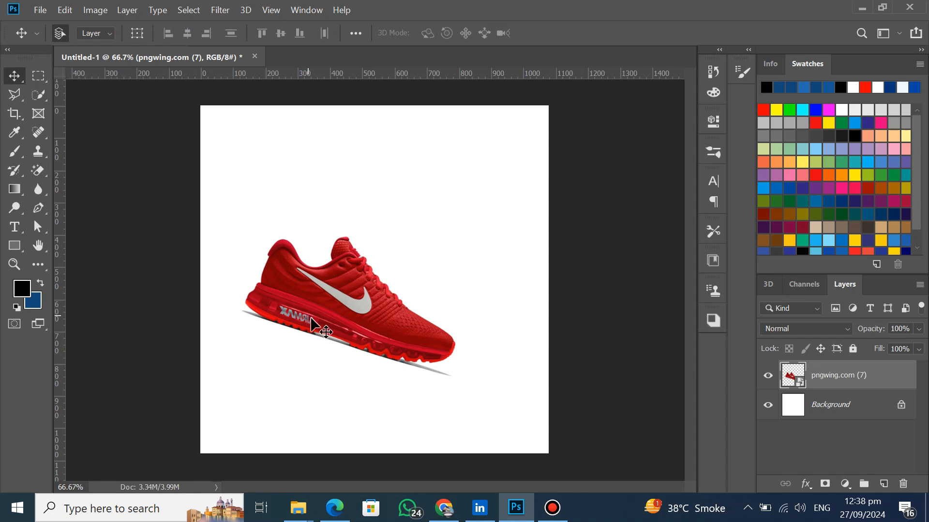
- Switch to Chrome to look over the PNGWing Nike shoe results and the red shoe's download page, and return to Photoshop
left_click(436, 510)
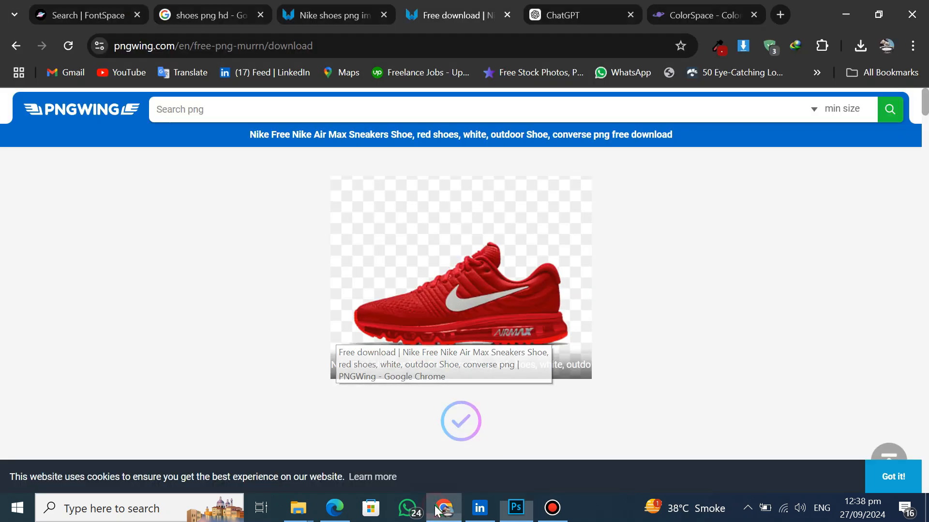
left_click(318, 19)
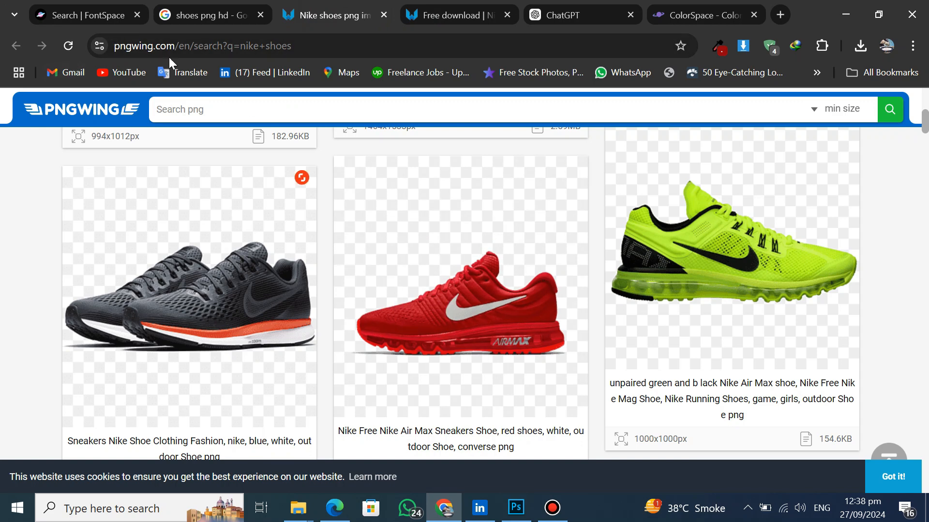
left_click(437, 6)
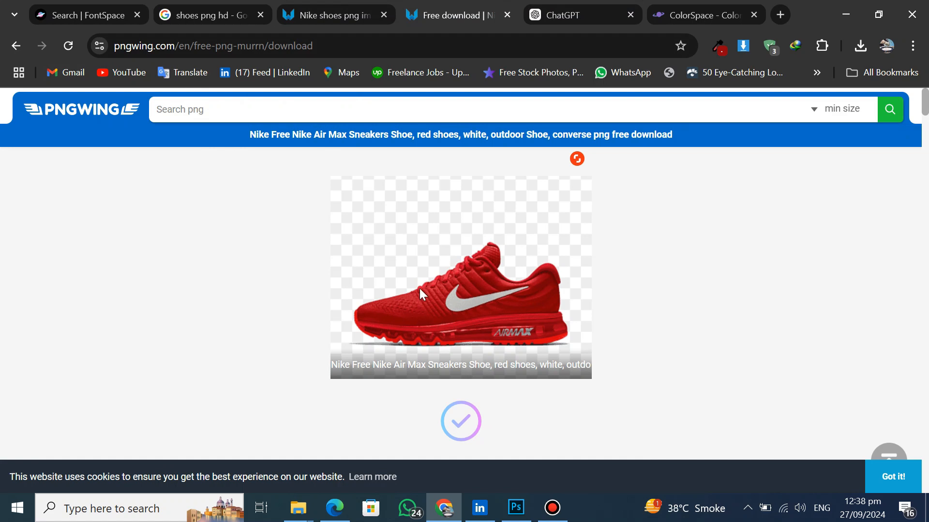
left_click(504, 503)
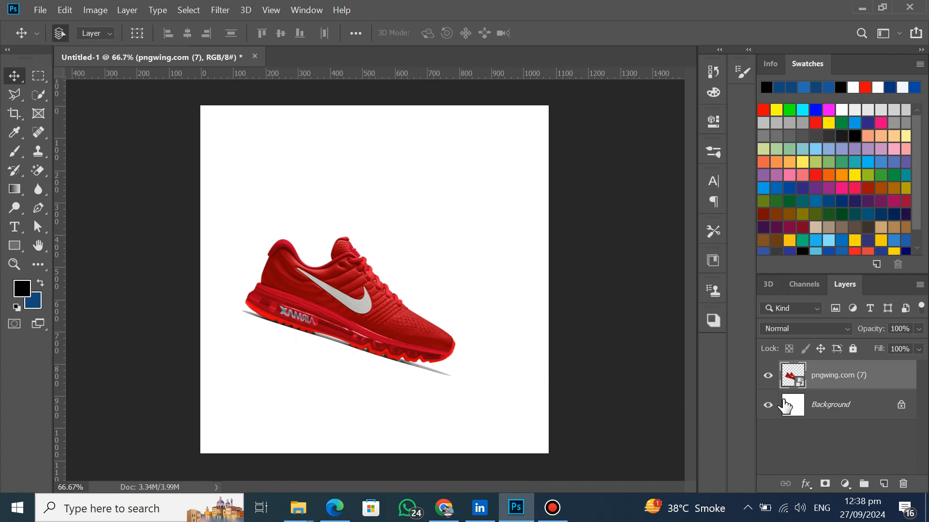
- Add a light grey (#dfdfdf) solid color fill layer directly above the Background layer
left_click(840, 407)
left_click(846, 483)
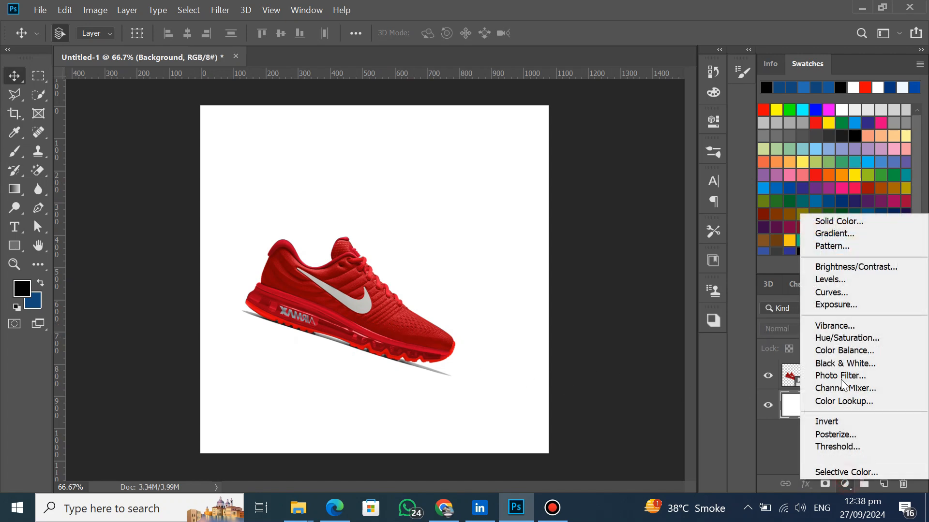
left_click(833, 222)
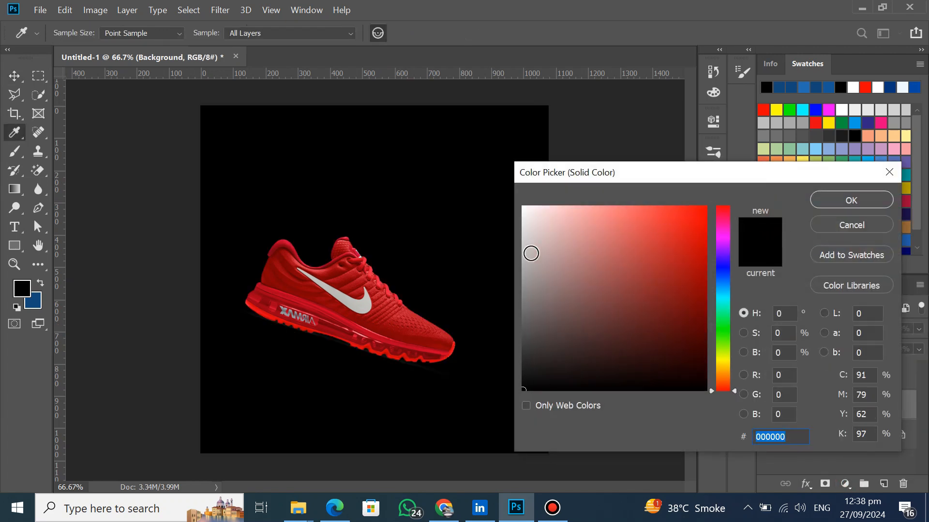
mouse_move(530, 227)
left_mouse_down()
mouse_move(516, 222)
mouse_move(521, 230)
left_mouse_up()
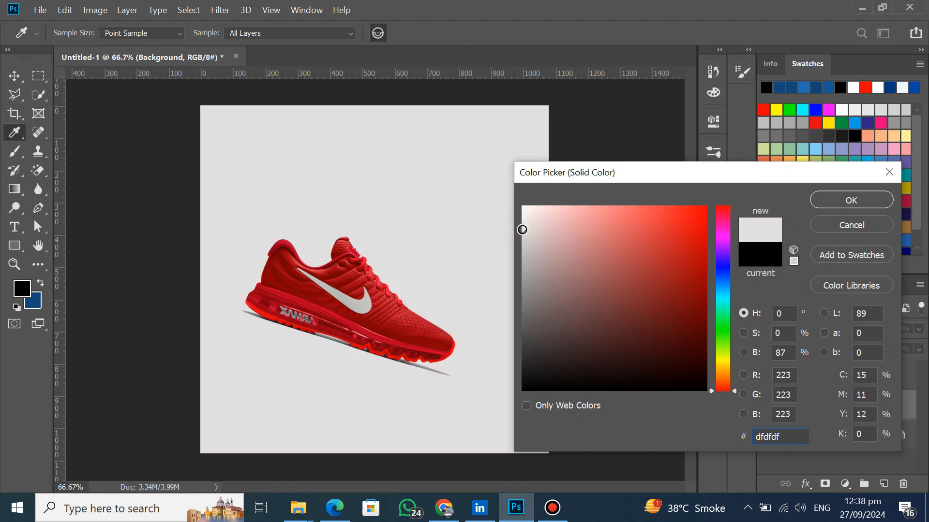
left_click(815, 200)
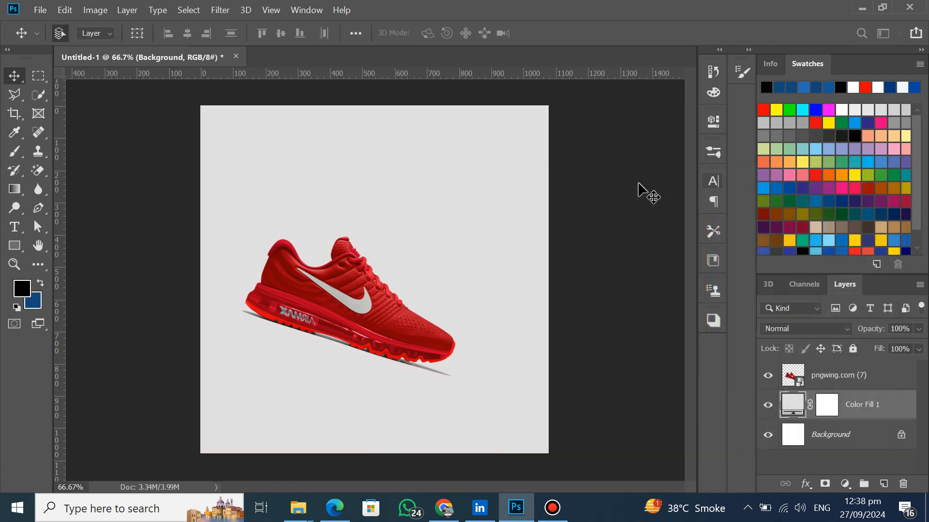
- Add an empty layer above the color fill and set up a Soft Round brush with white as the foreground color
left_click(883, 484)
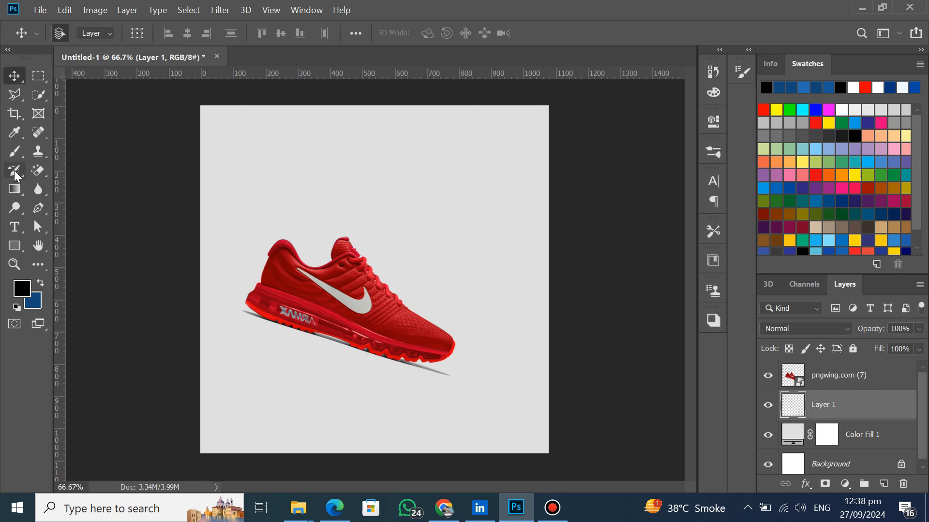
left_click(15, 151)
left_click(76, 34)
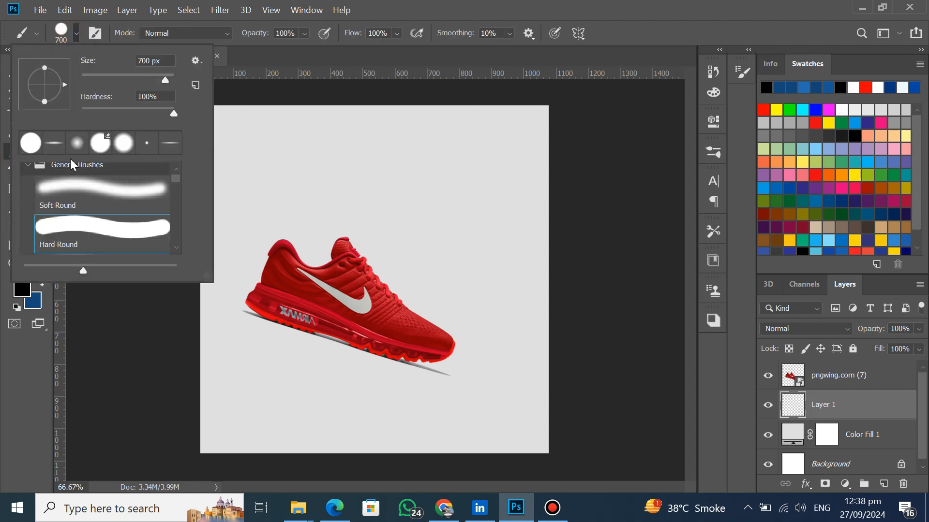
left_click(86, 200)
left_click(77, 33)
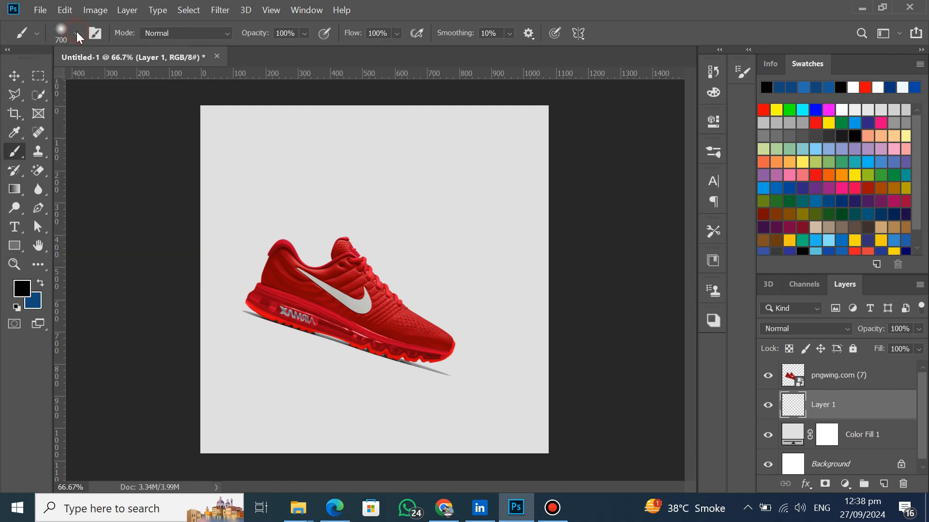
left_click(16, 307)
left_click(40, 283)
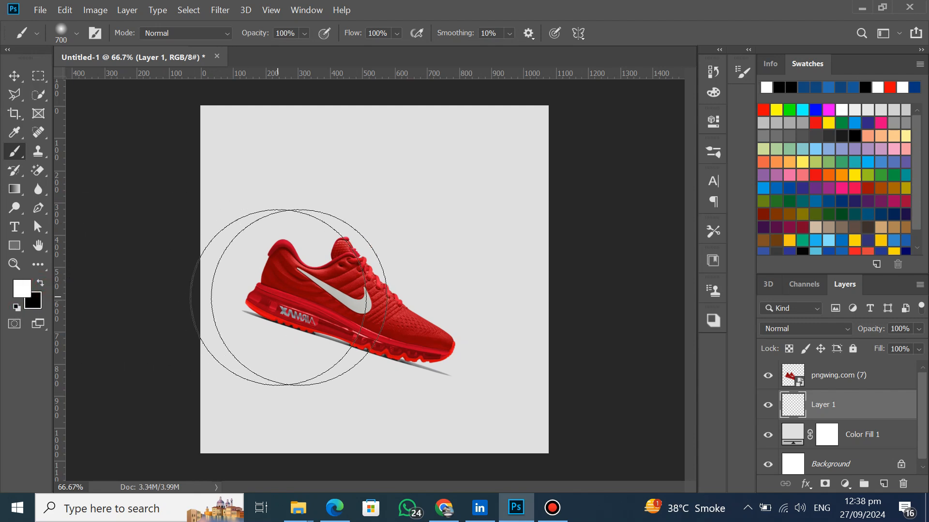
- Paint a soft white glow behind the shoe on Layer 1, enlarging the brush to 1100 px and reducing it to 800 px at the end
key("bracketright")
key("bracketright")
key("bracketright")
key("bracketright")
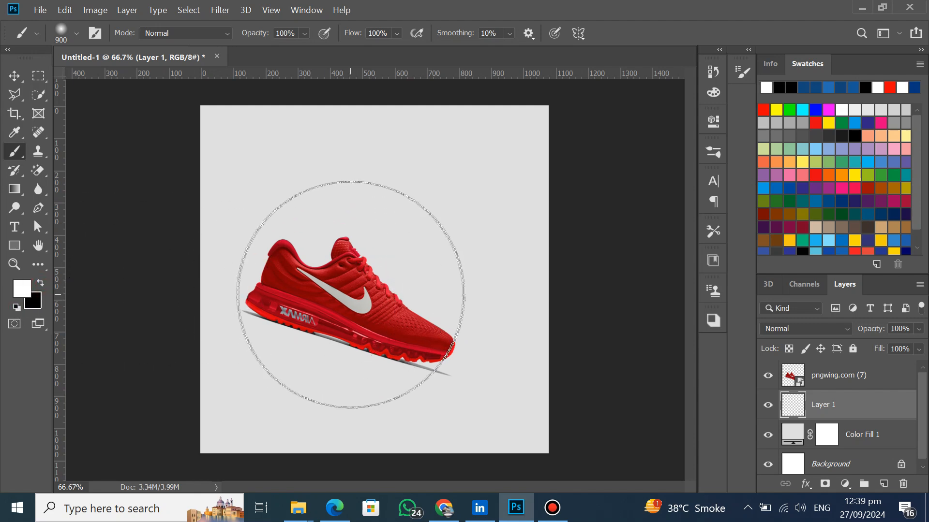
left_click(357, 291)
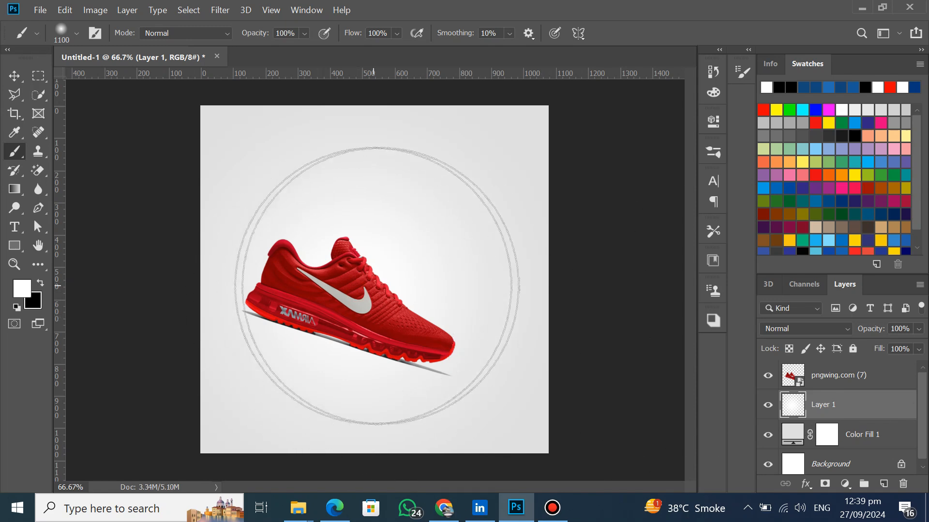
key("bracketleft")
key("bracketleft")
key("bracketleft")
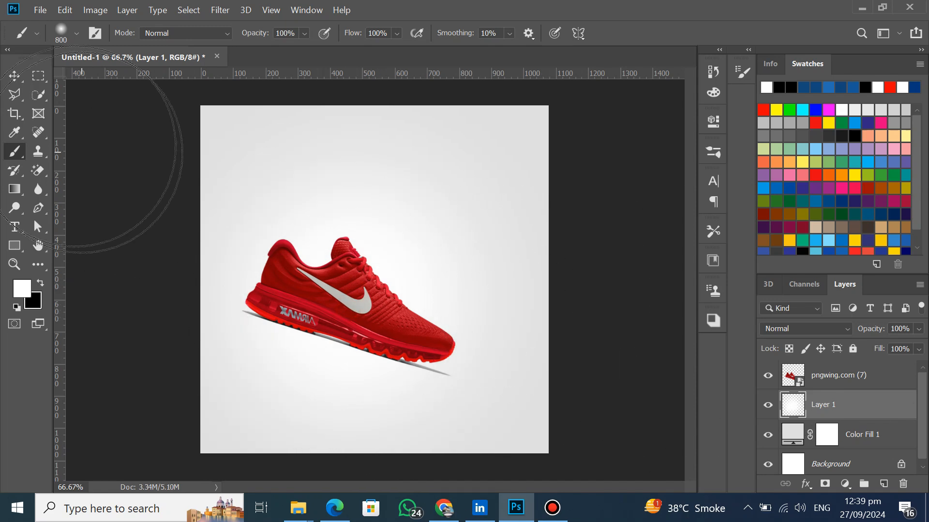
- Darken the solid color fill layer to grey #cacaca
double_click(792, 434)
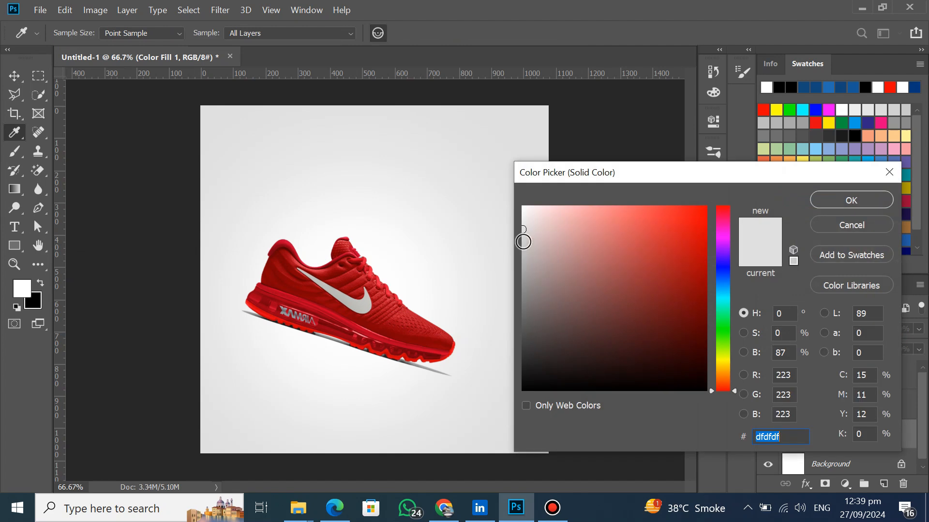
left_click_drag(523, 229, 520, 245)
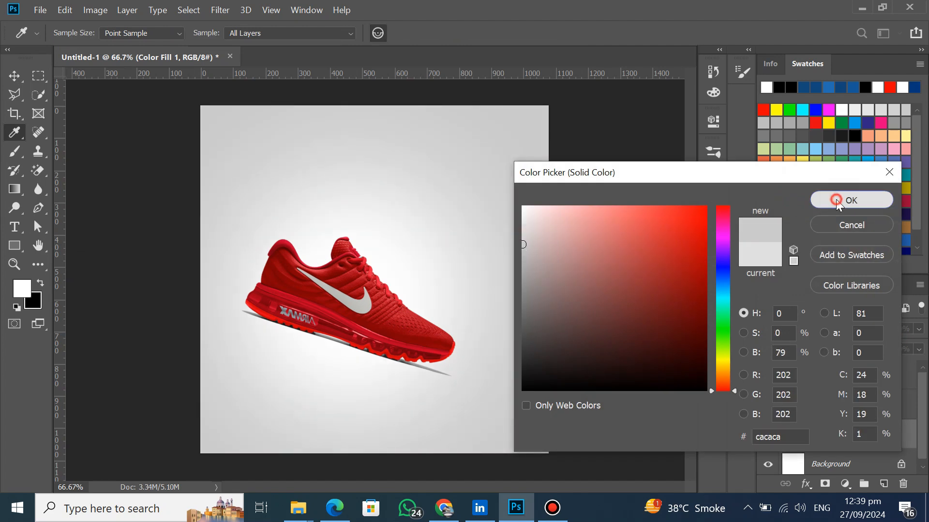
left_click(851, 200)
- Add the white text "New Arrival" above the shoe in 17 pt Kinetic Regular
left_click(14, 75)
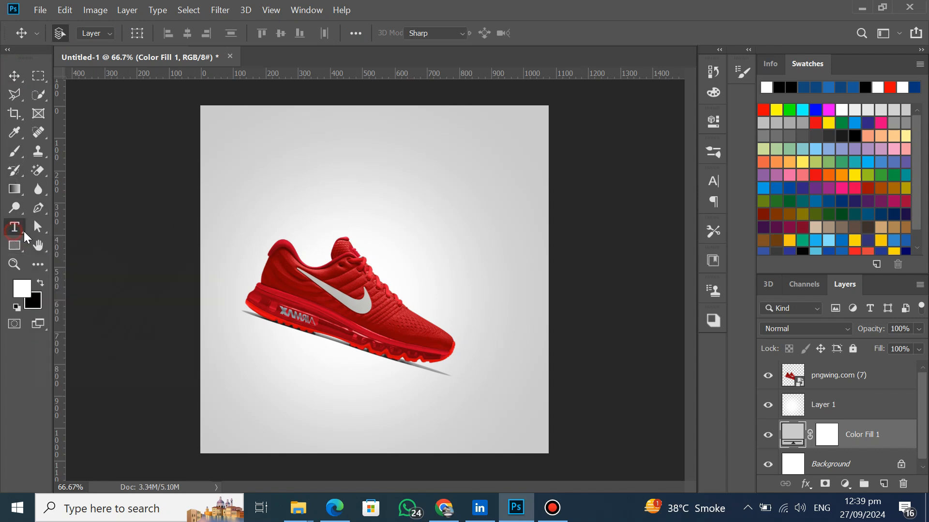
left_click(14, 226)
left_click(339, 175)
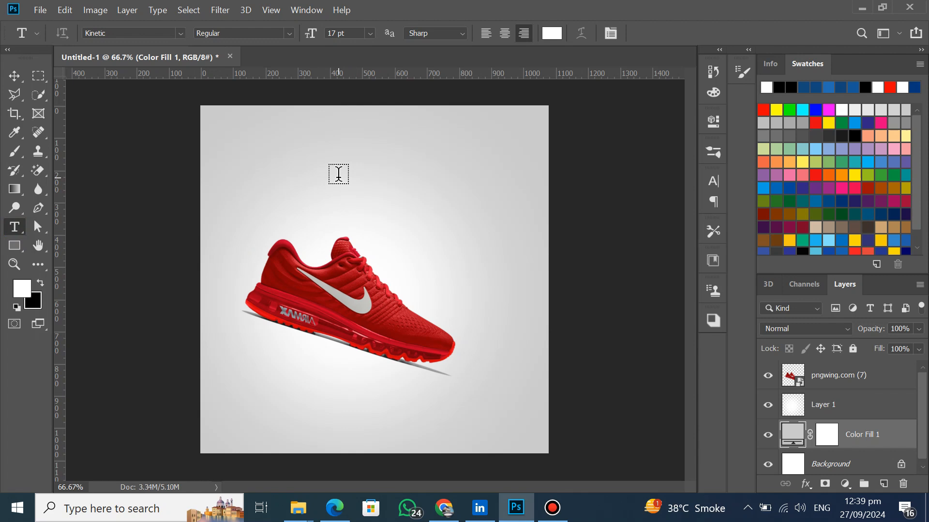
left_click(339, 175)
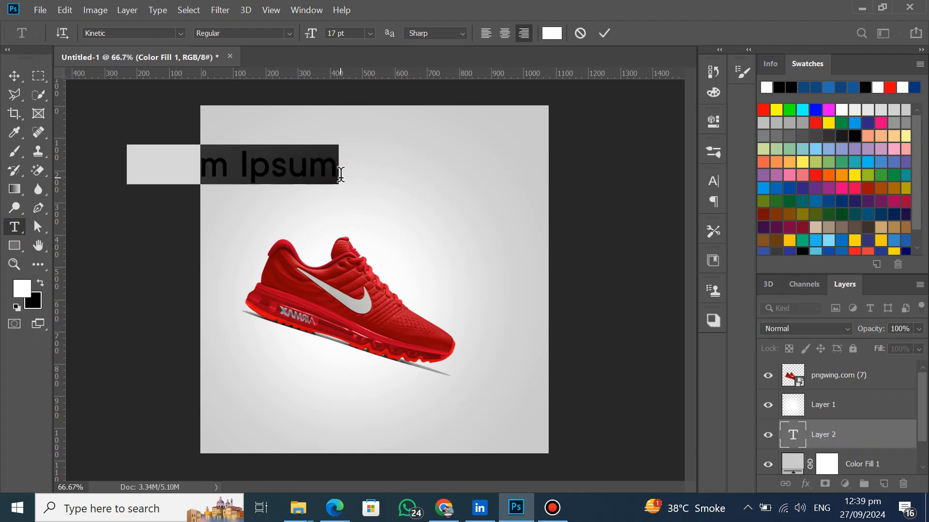
type("Ne")
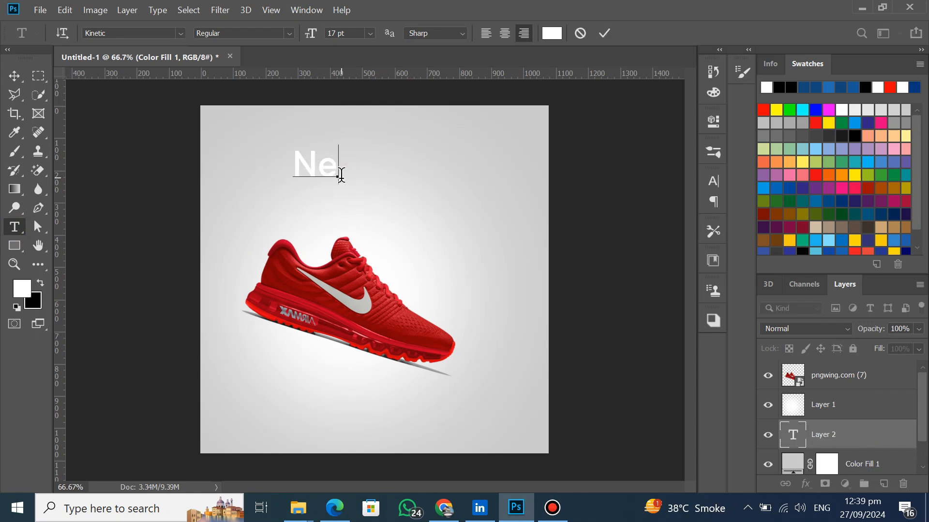
type("w A")
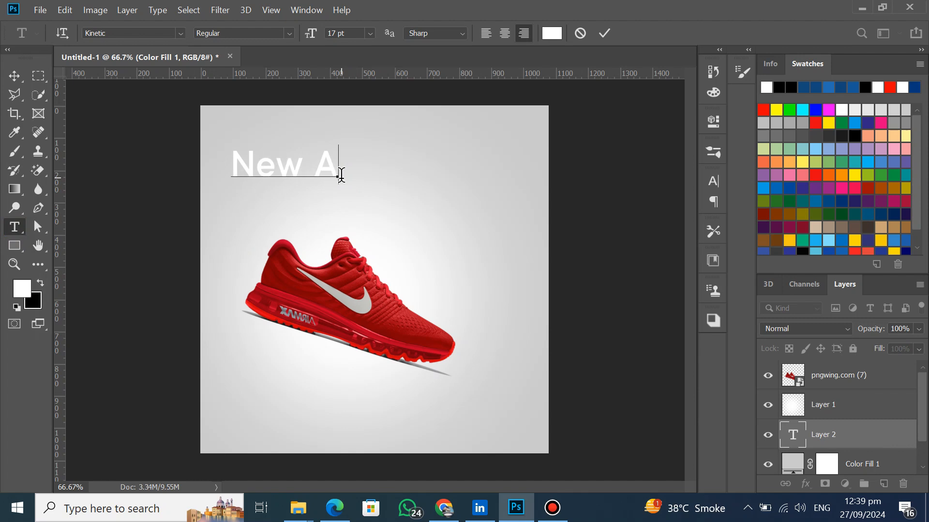
type("rrival")
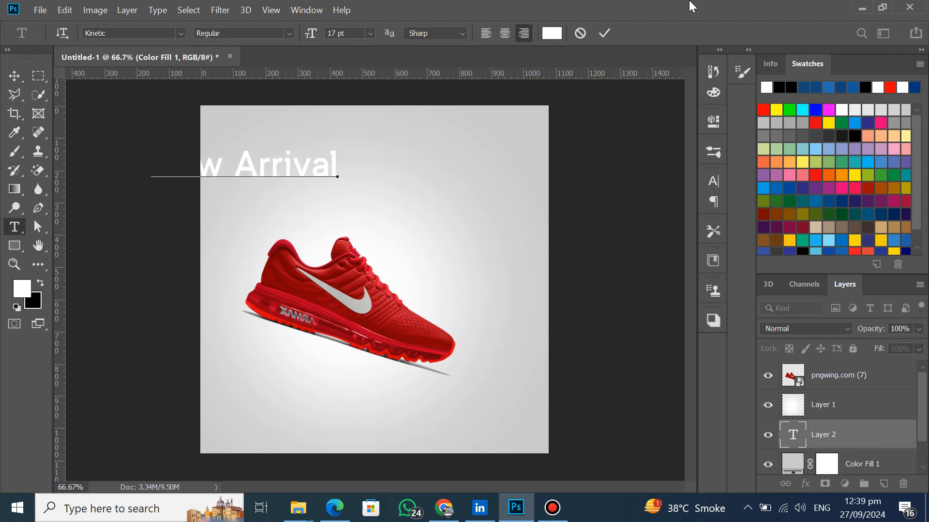
left_click(14, 76)
- Undo the accidental move of the white glow and lock Layer 1 against changes
left_click_drag(257, 176, 360, 181)
key("ctrl+z")
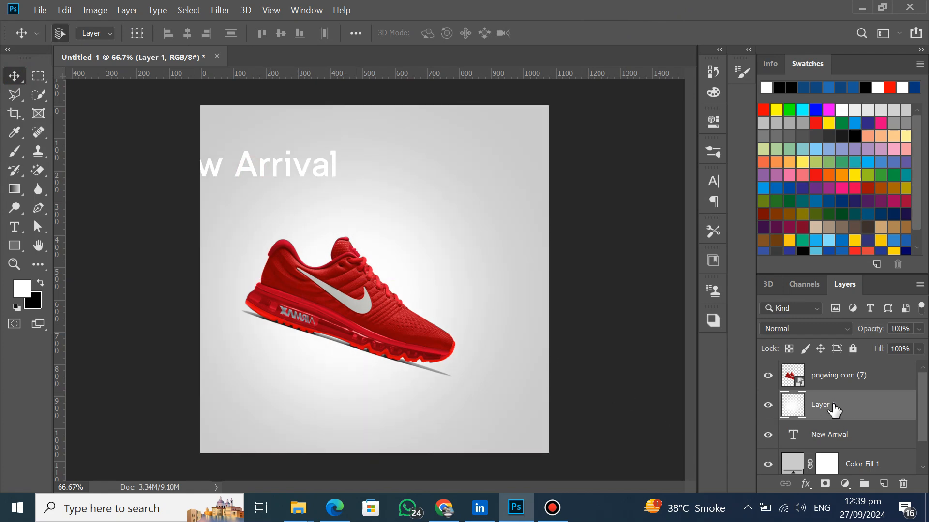
left_click(853, 349)
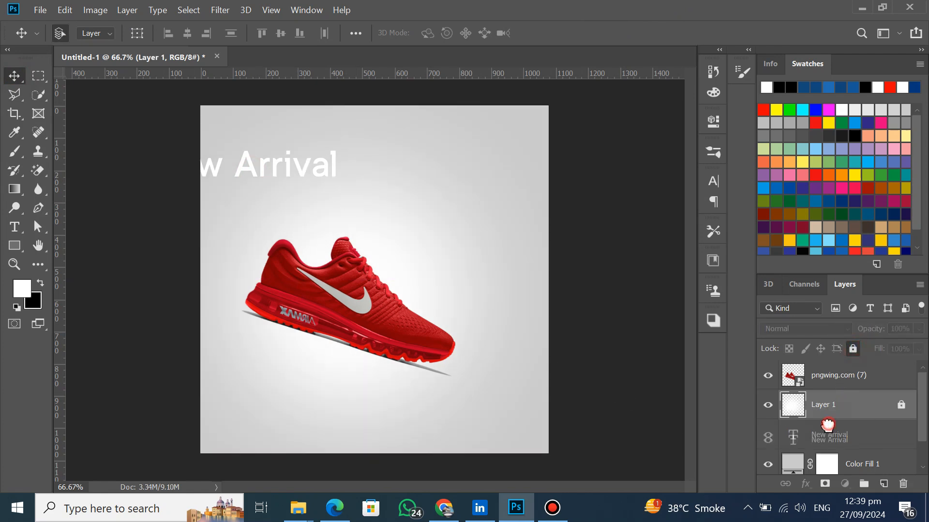
- Move the New Arrival text layer above Layer 1 in the stack and position the text fully on the canvas above the shoe
left_click_drag(827, 428, 819, 402)
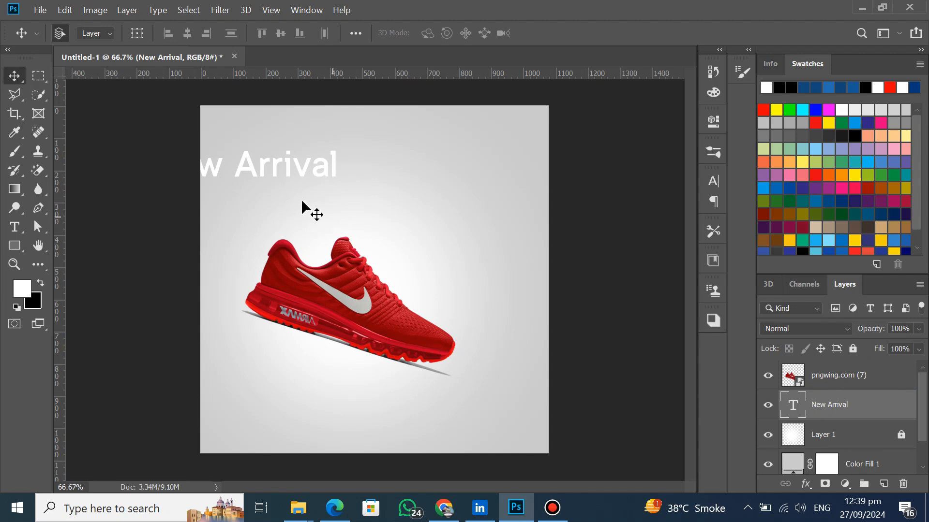
left_click_drag(307, 178, 418, 176)
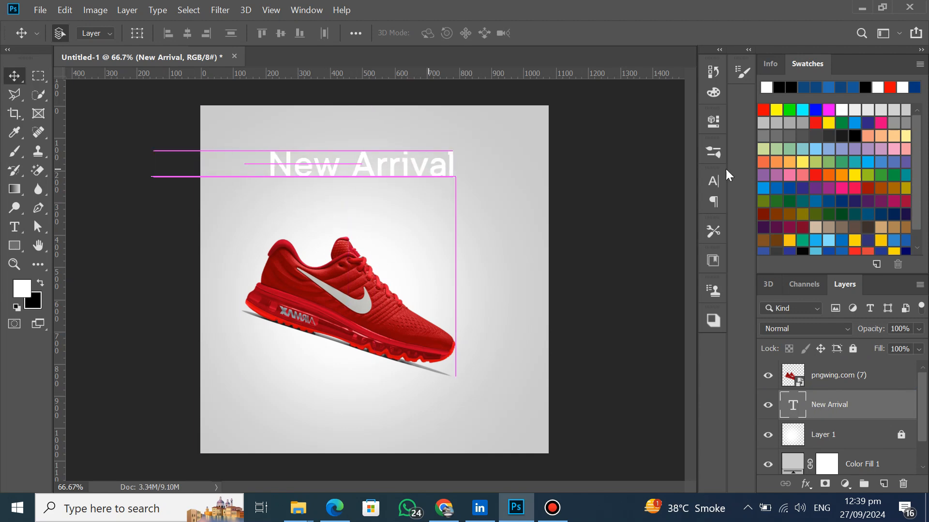
- Set the New Arrival text's font to Maveline Regular
left_click(304, 10)
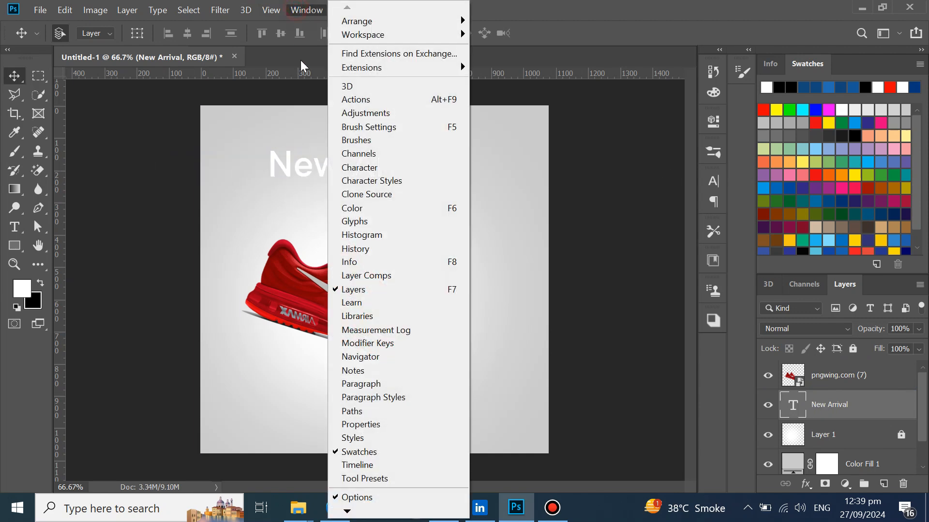
left_click(359, 168)
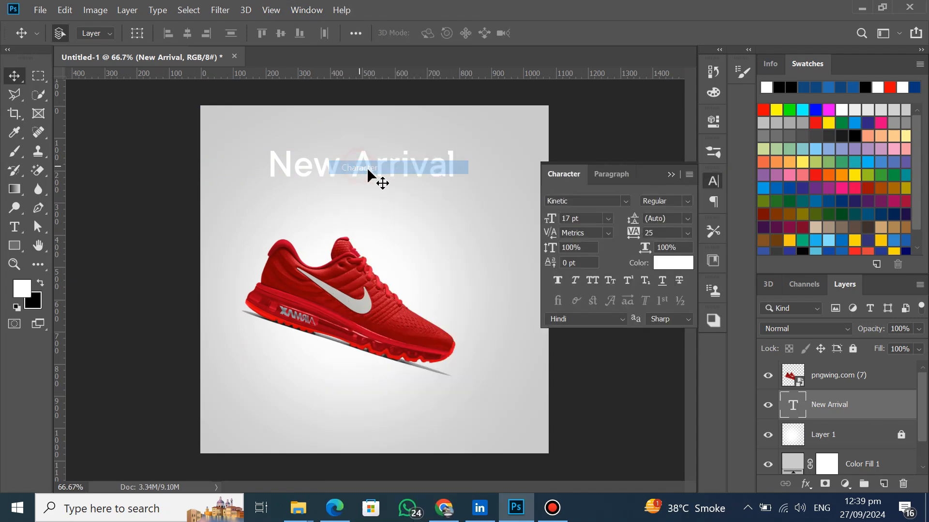
left_click(572, 199)
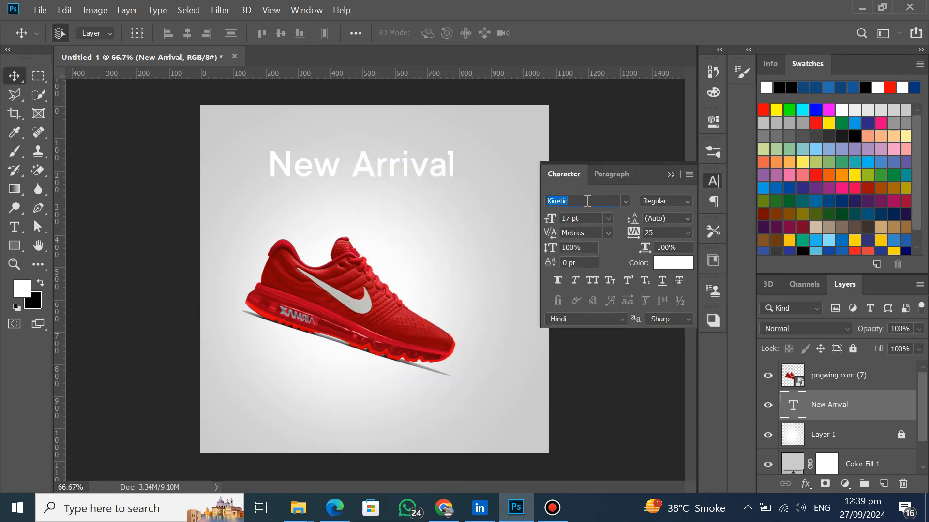
type("mav")
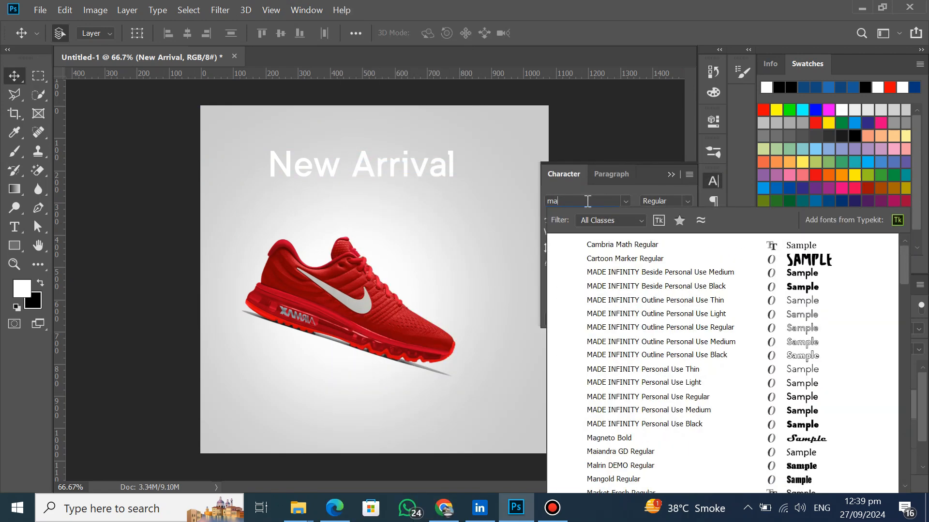
left_click(603, 243)
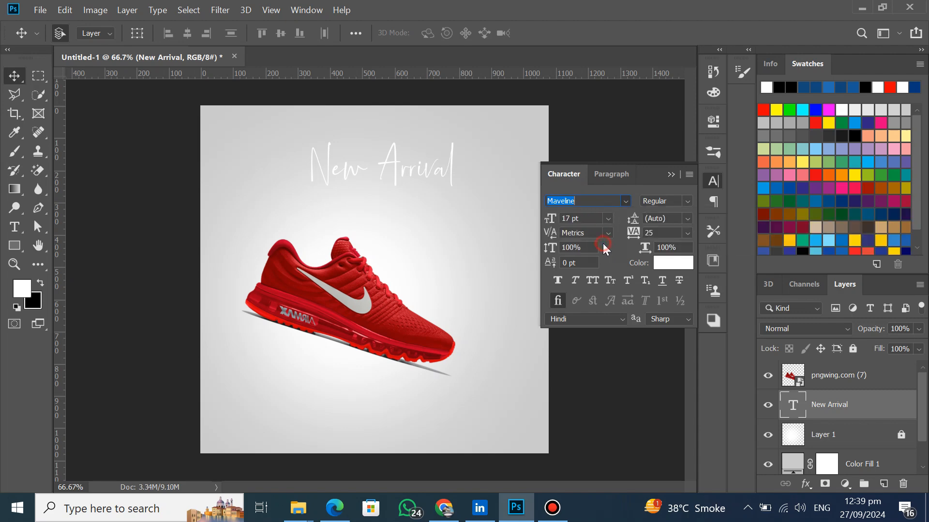
- Color the New Arrival text black, #000000
left_click(673, 263)
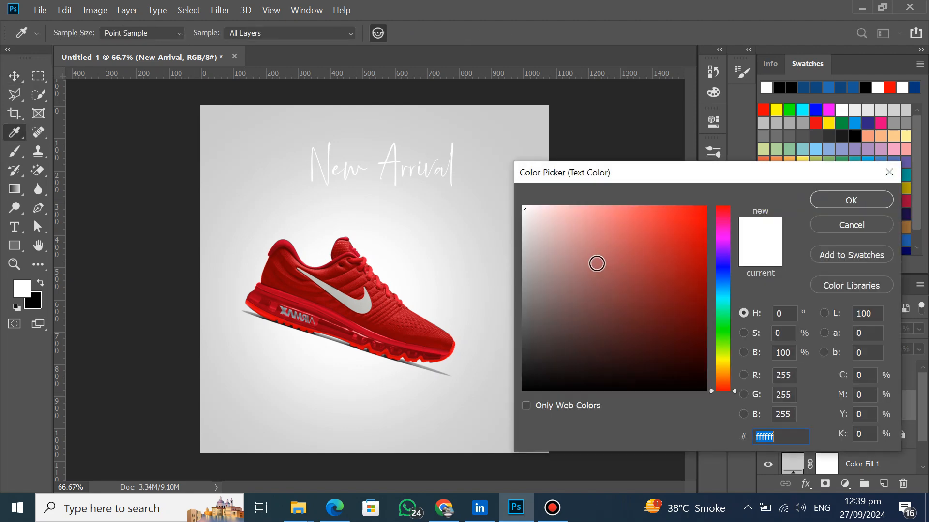
left_click_drag(561, 311, 495, 402)
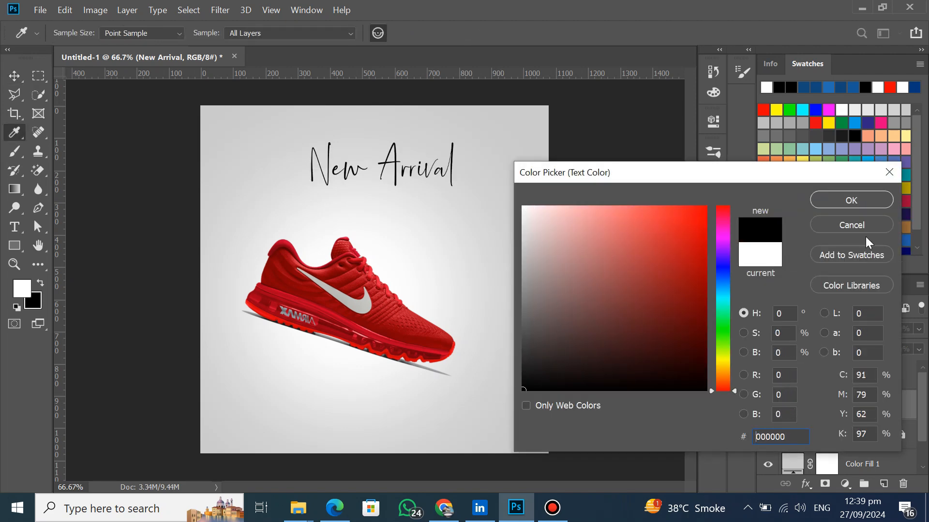
left_click(872, 205)
- Set the New Arrival text size to 10 pt and move the text left toward the canvas's center line, above the shoe
left_click(608, 218)
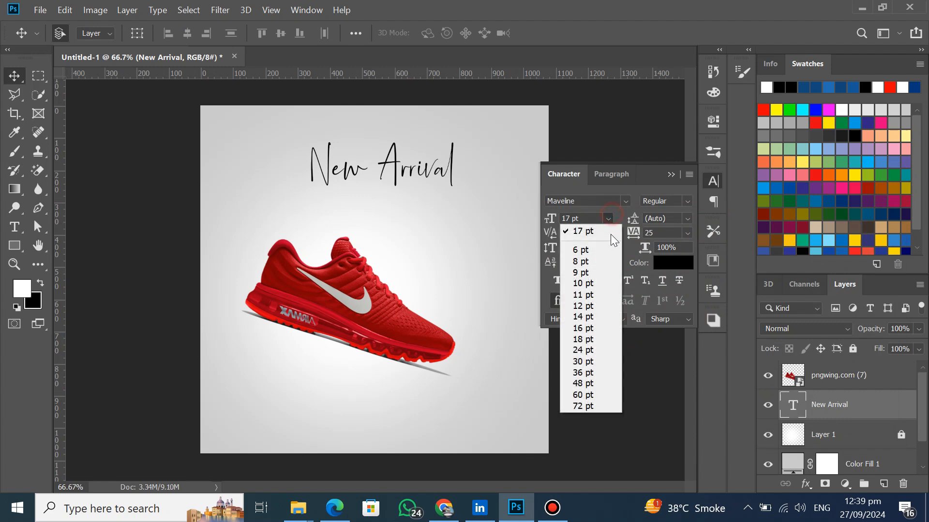
left_click(586, 283)
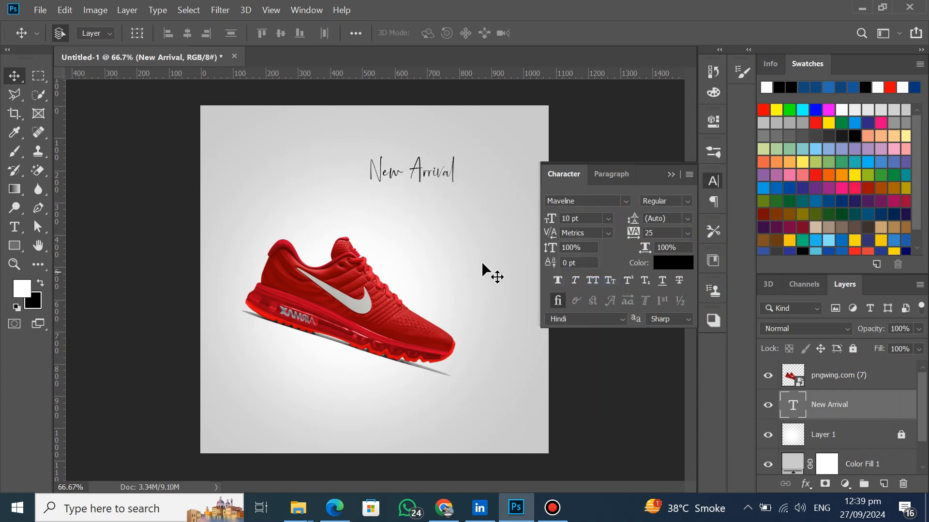
left_click_drag(420, 178, 392, 179)
- Rasterize the shoe layer pngwing.com (7) so it can be erased with the Magic Eraser
left_click(346, 291)
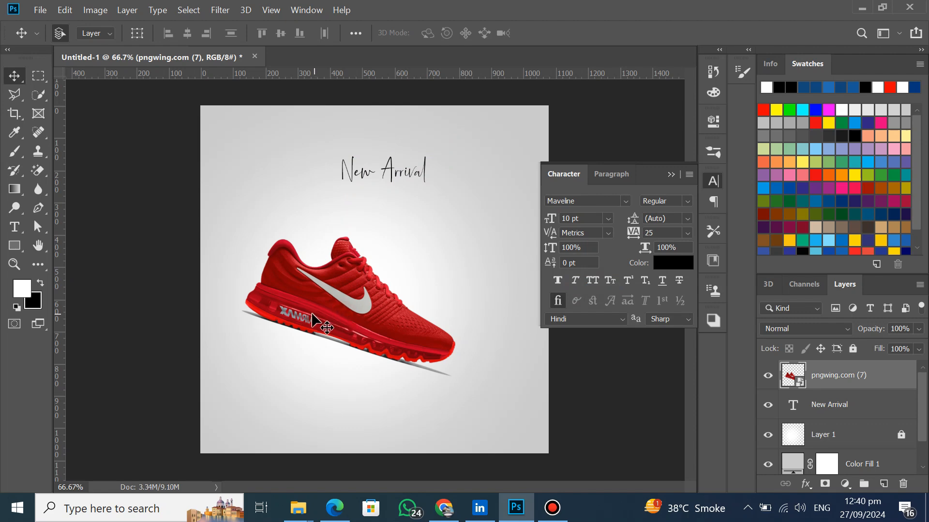
left_click(39, 170)
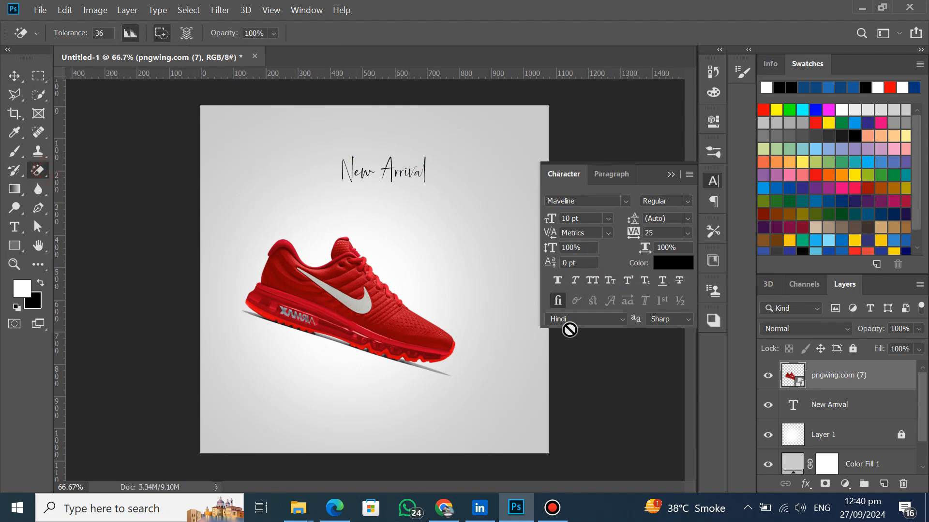
right_click(840, 383)
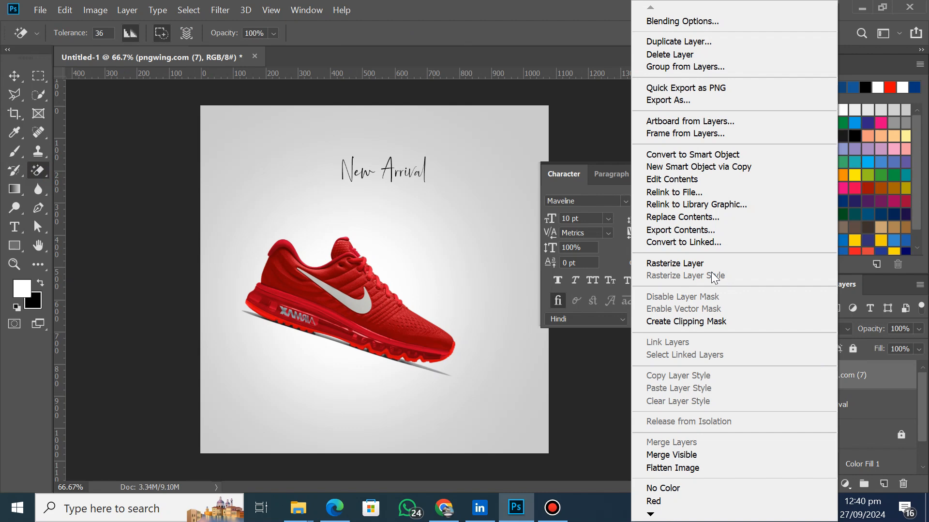
left_click(677, 264)
- Erase the grey and black shadow along the underside of the shoe's sole with the Magic Eraser at tolerance 36
scroll(317, 358, "up", 6)
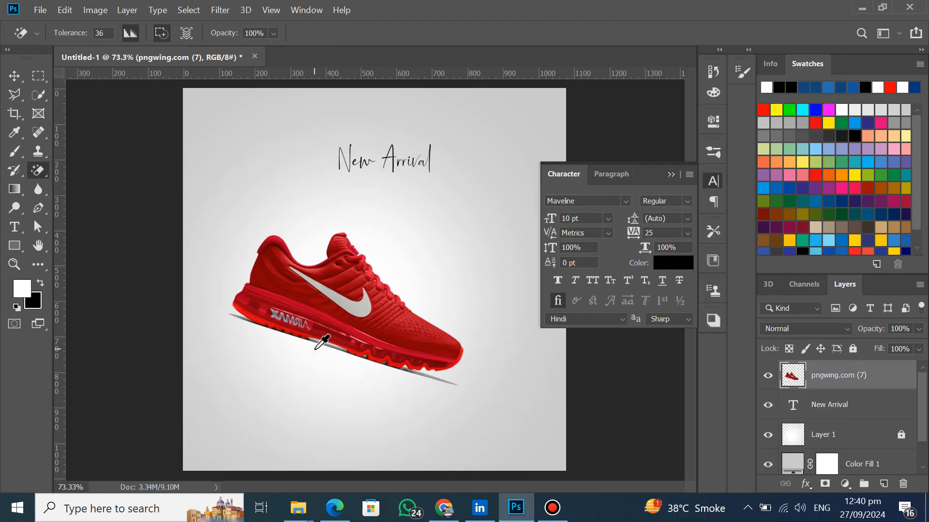
scroll(332, 329, "up", 3)
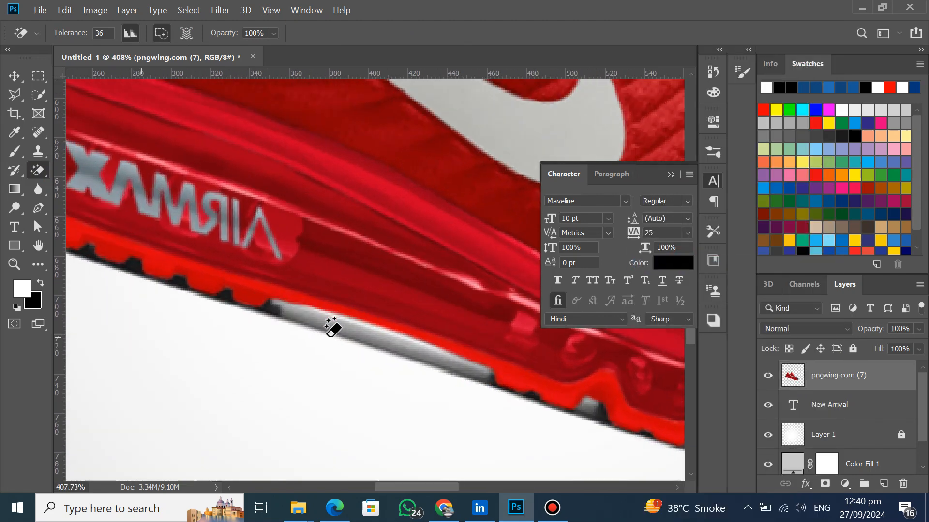
left_click(332, 331)
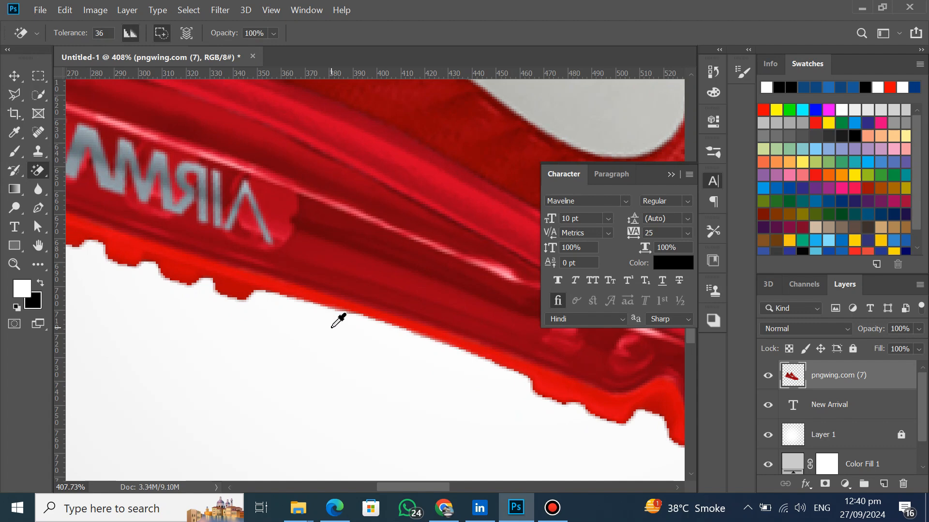
scroll(332, 327, "down", 8)
scroll(352, 344, "up", 1)
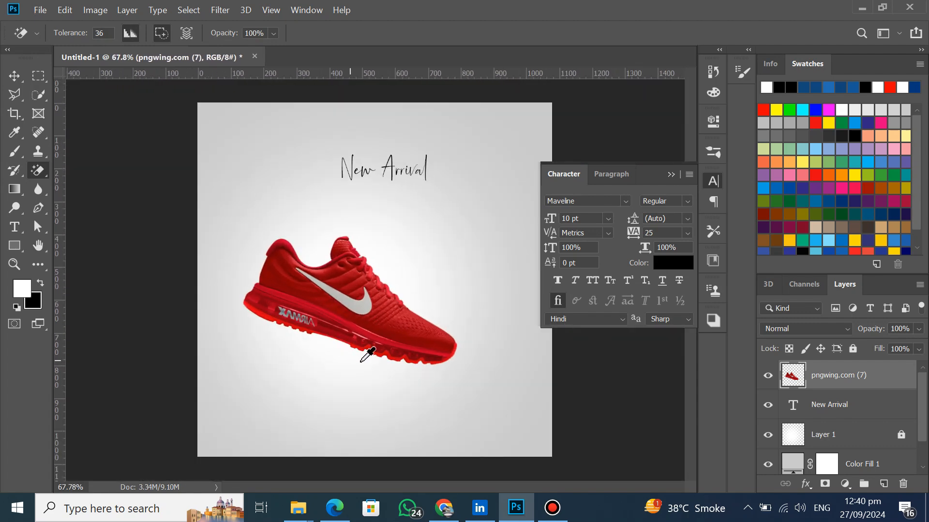
- Close the character settings and move the shoe layer directly below the New Arrival text layer
left_click(713, 183)
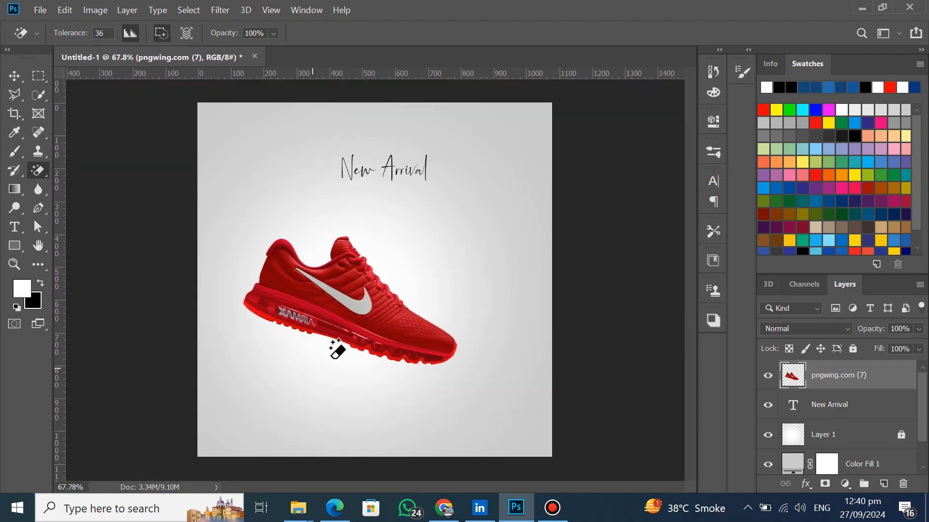
left_click(14, 76)
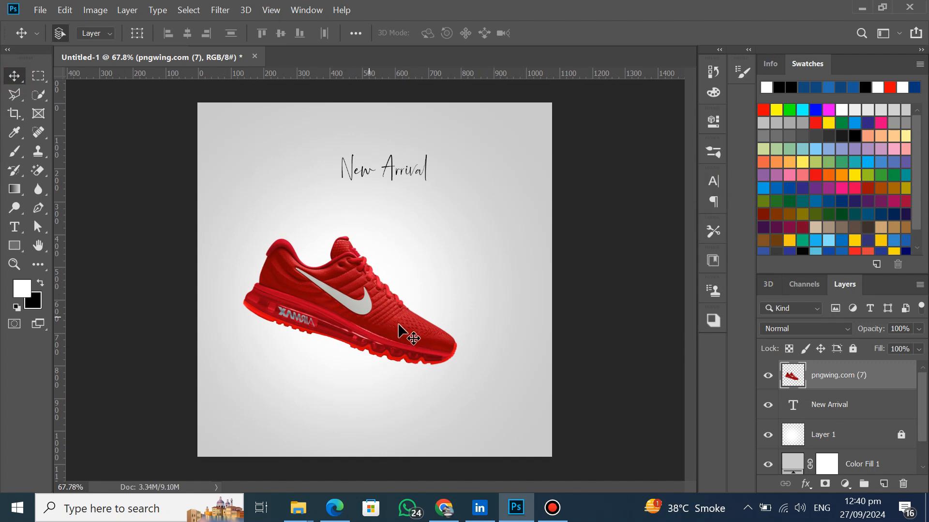
left_click_drag(839, 375, 846, 419)
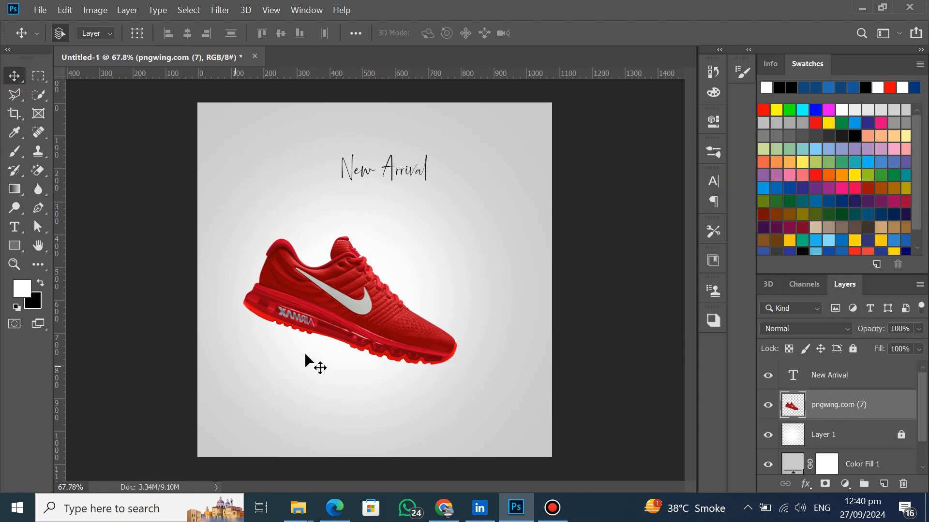
left_click(837, 435)
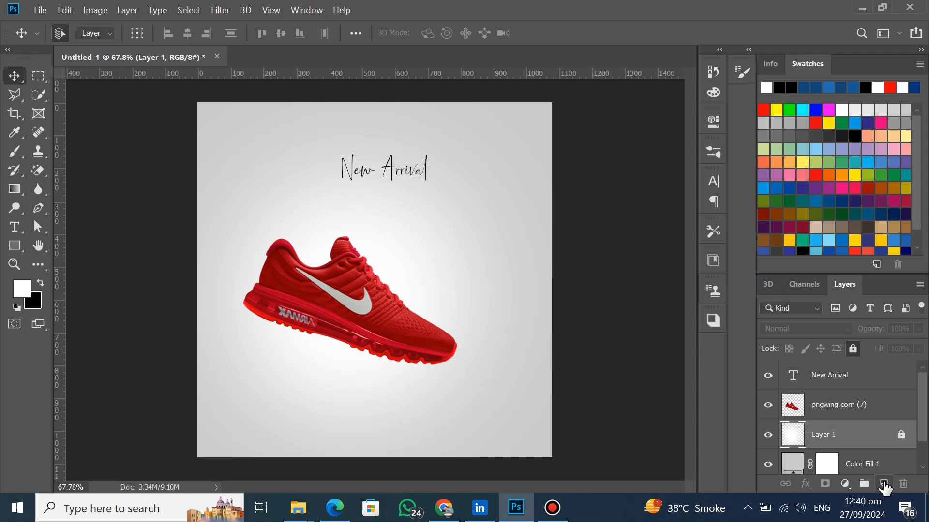
left_click(884, 484)
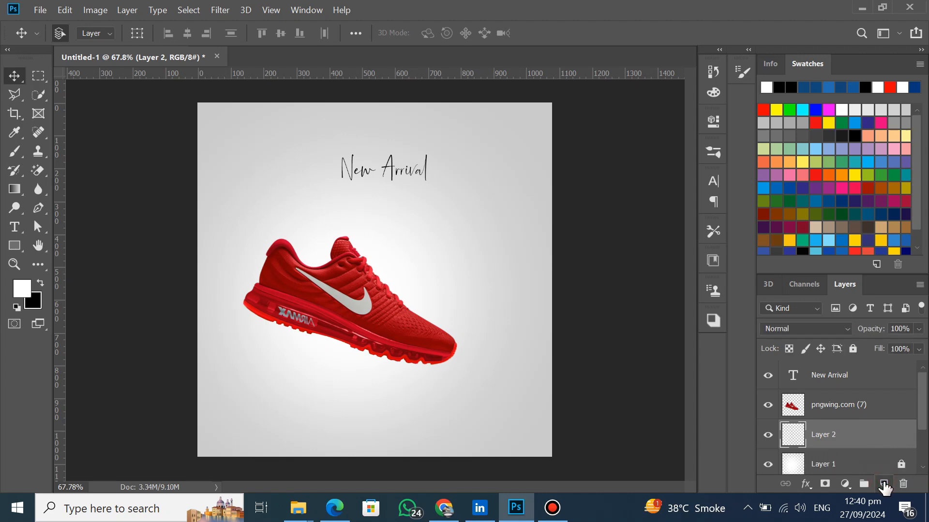
left_click(15, 94)
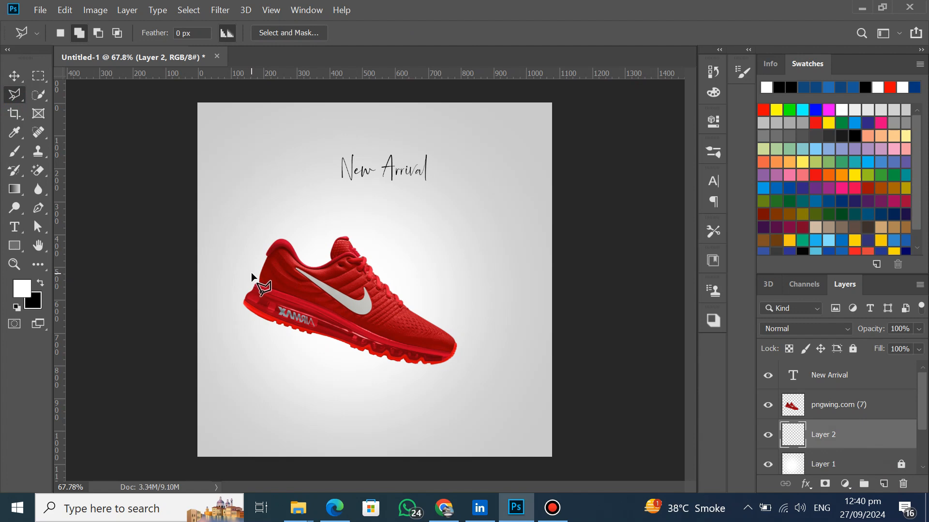
left_click(14, 77)
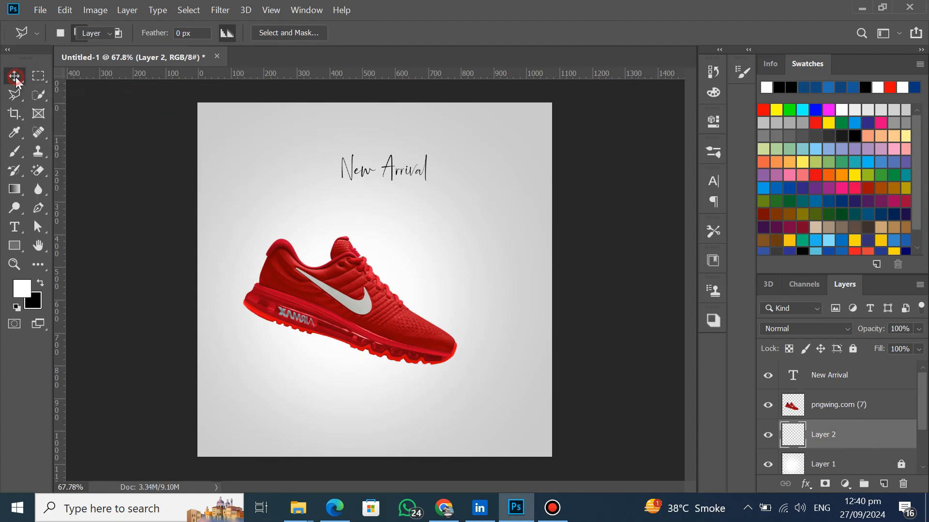
left_click(14, 246)
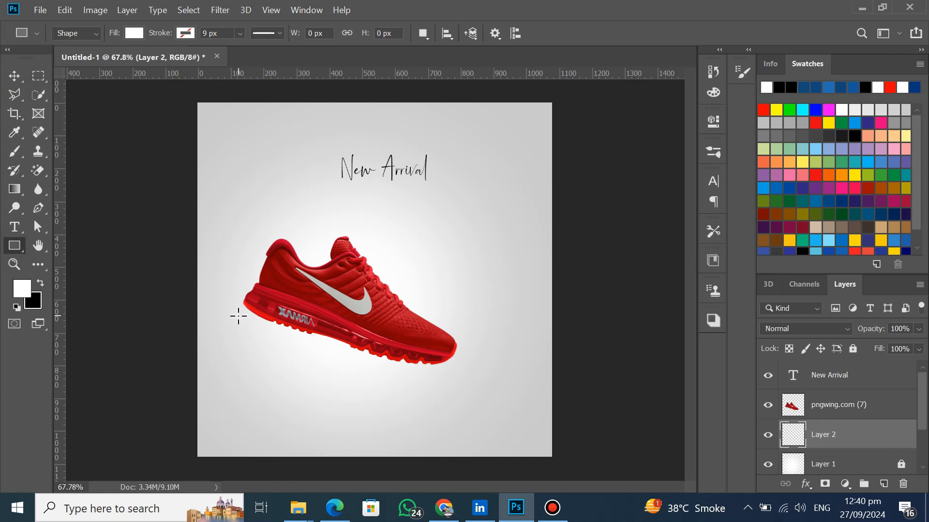
key("Delete")
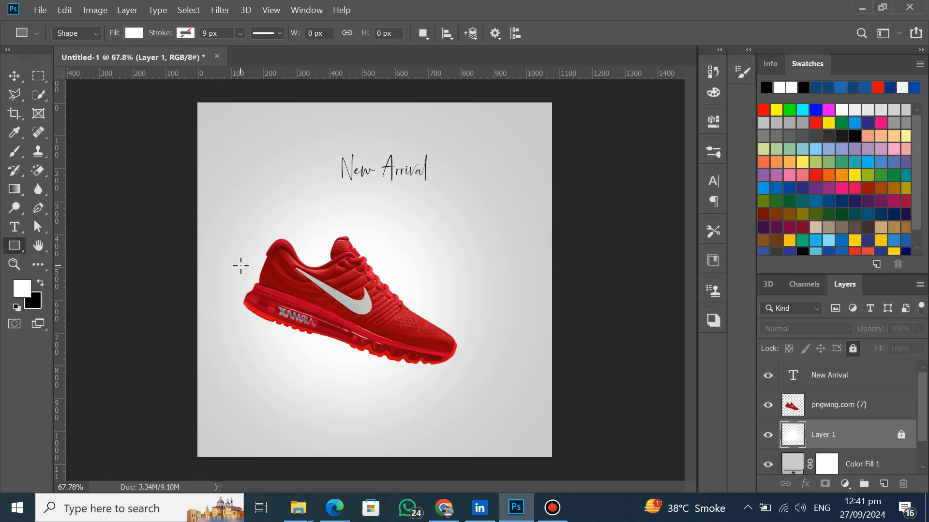
- Draw a rectangle about 740 × 372 px behind the shoe and fill it with red #ed304b sampled from the shoe
left_click_drag(236, 260, 478, 381)
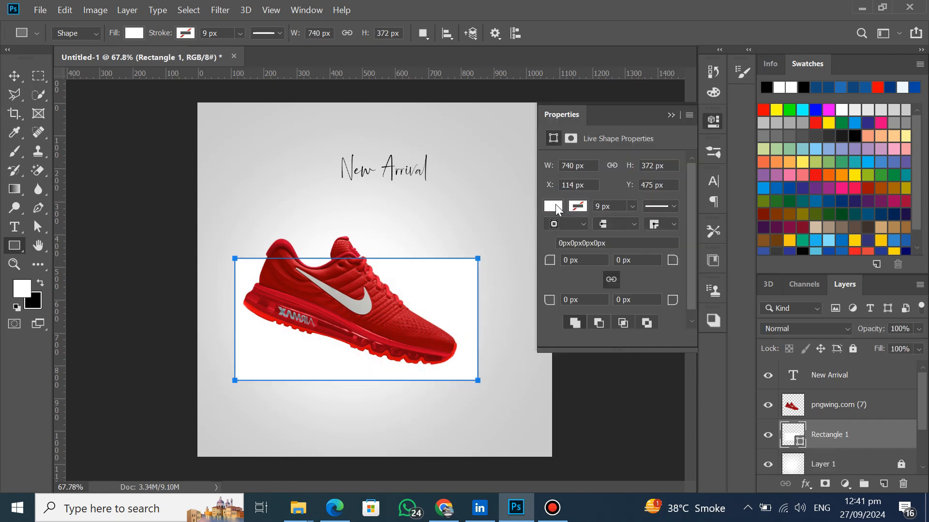
double_click(800, 448)
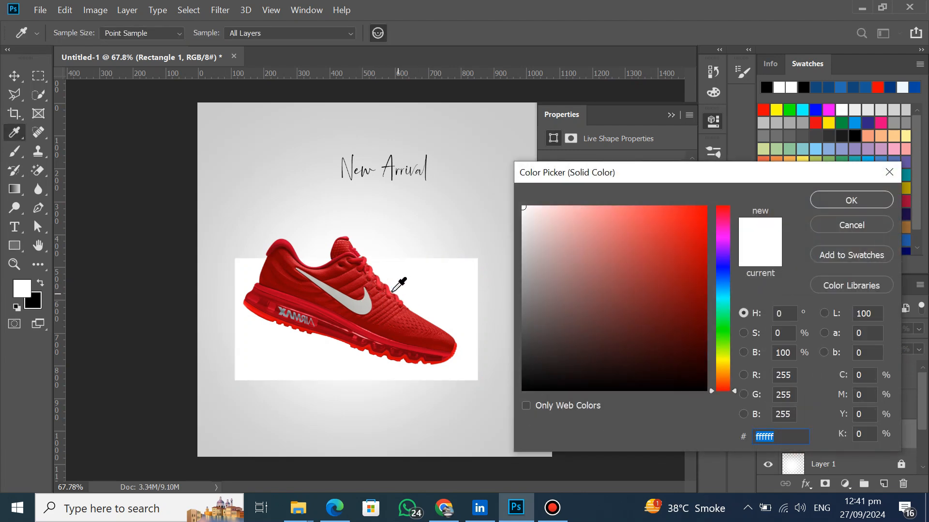
left_click(381, 282)
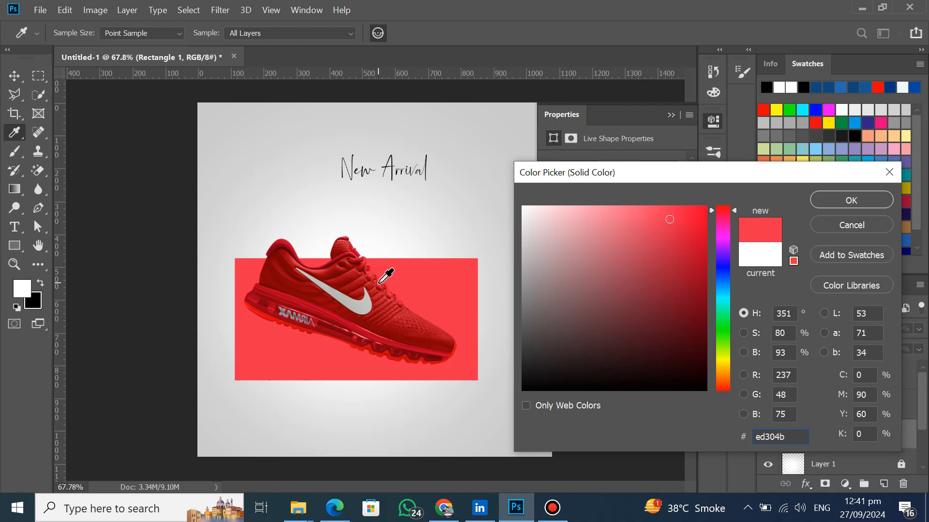
left_click(820, 207)
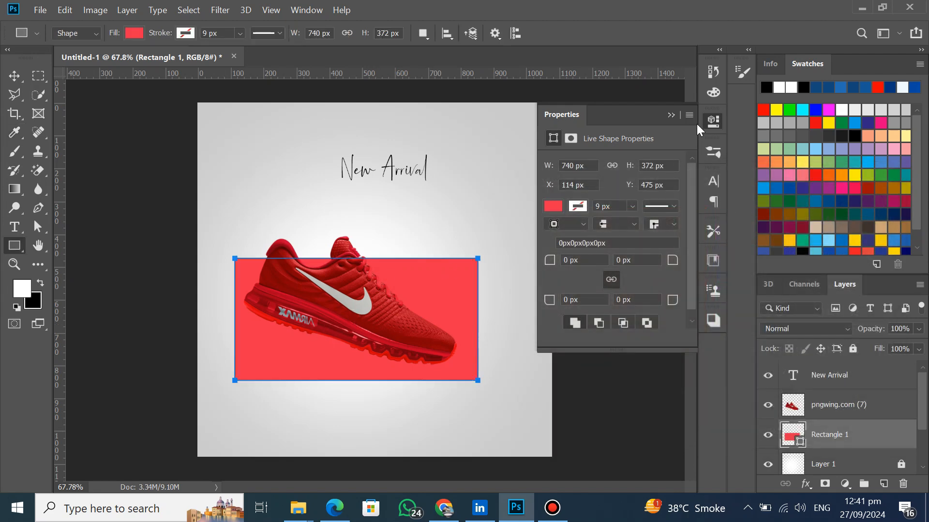
left_click(712, 121)
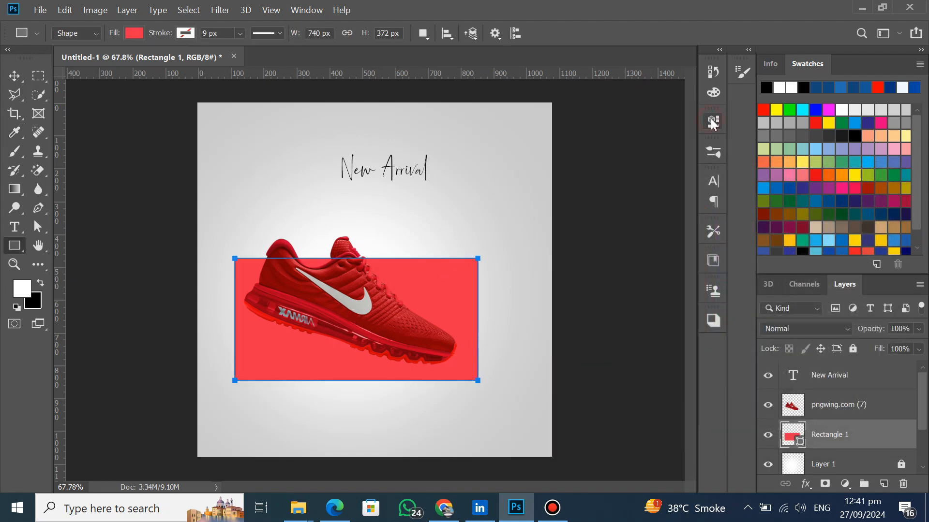
- Distort the red rectangle by pulling its upper corners down beneath the shoe and its lower-left corner beyond the canvas's left edge
right_click(409, 294)
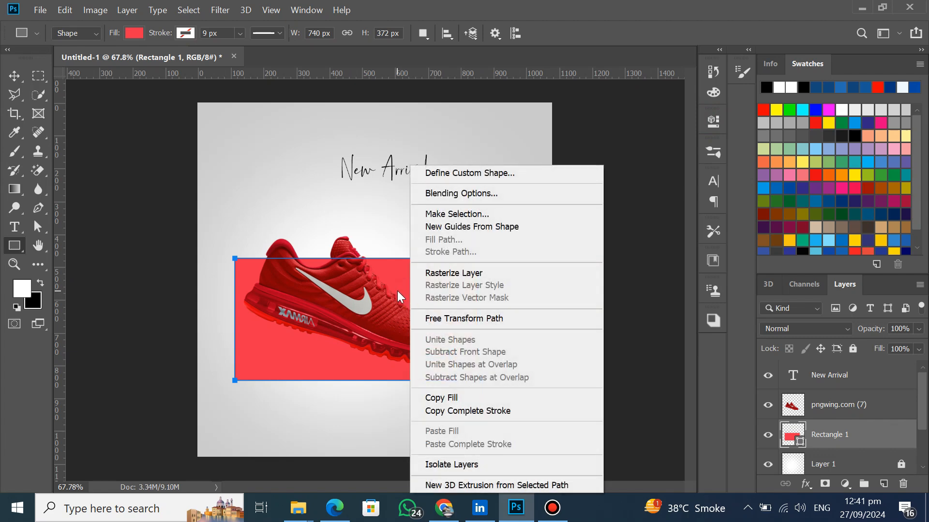
left_click(13, 79)
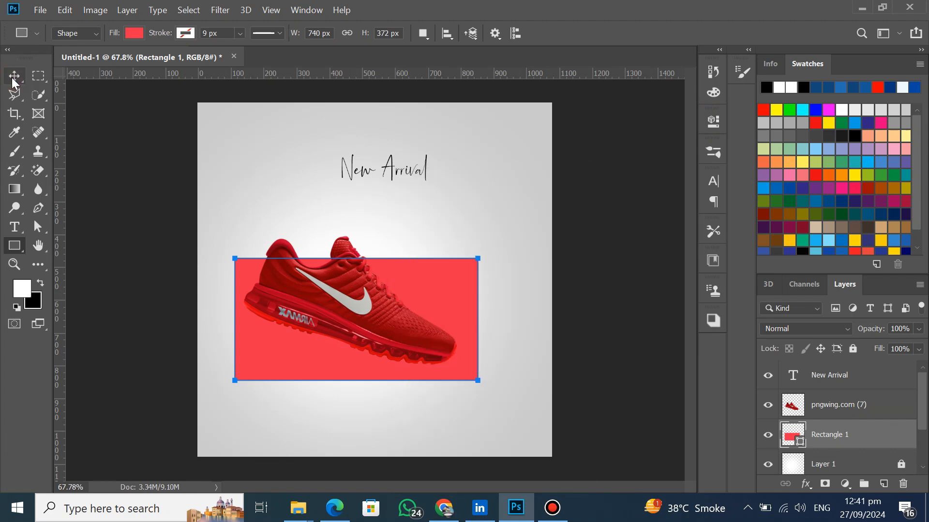
right_click(437, 276)
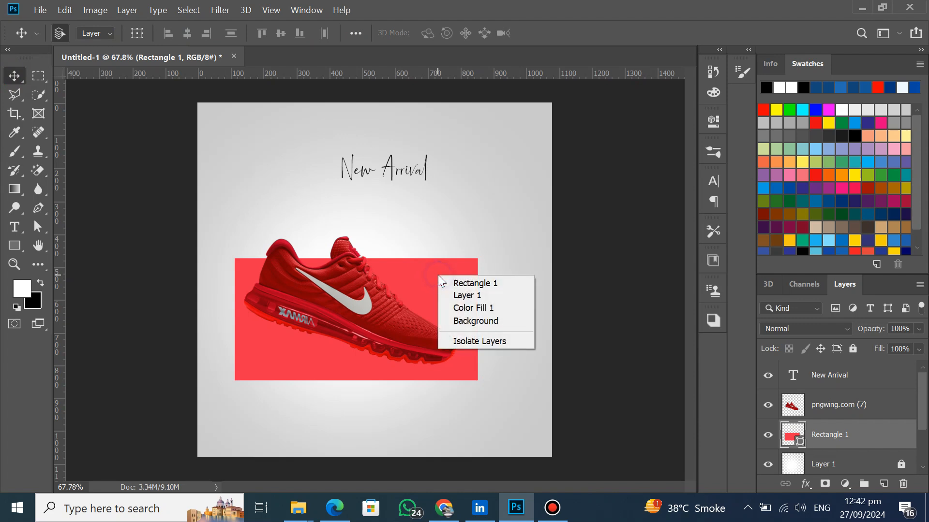
left_click(422, 280)
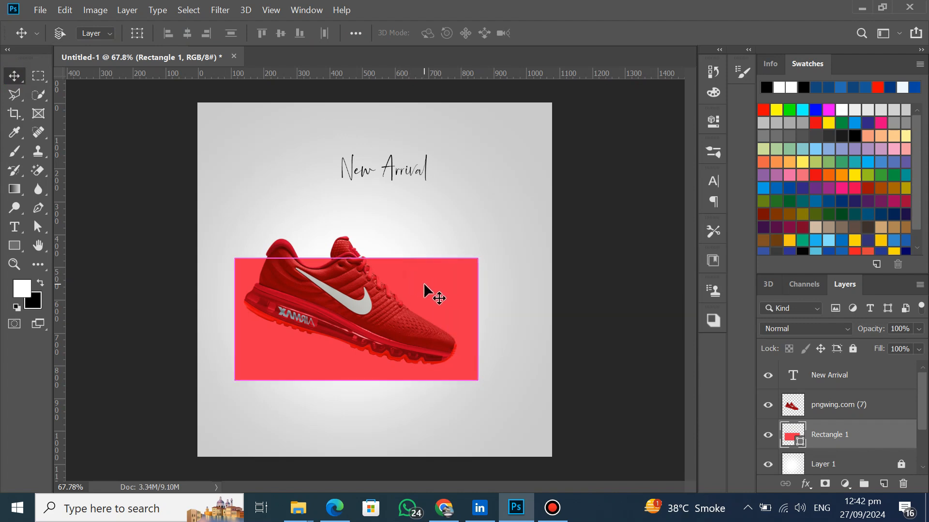
key("ctrl+t")
right_click(423, 285)
left_click(414, 282)
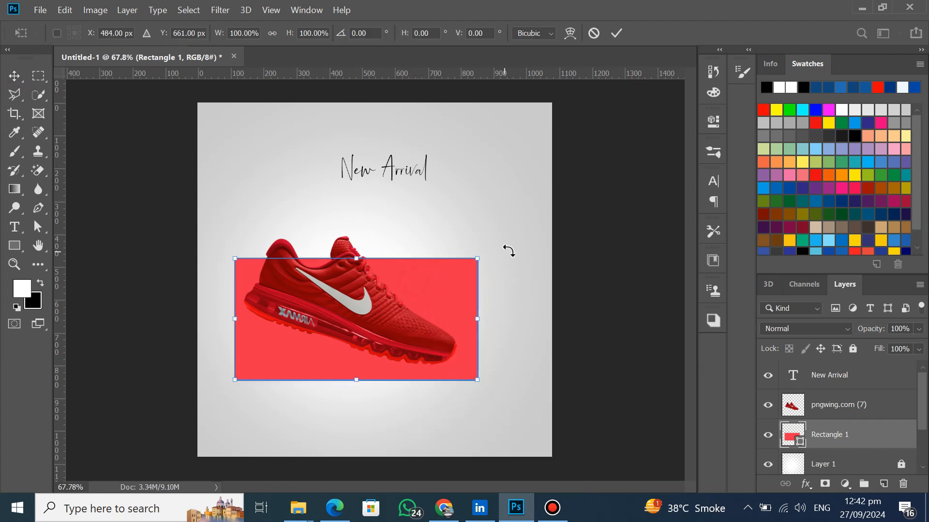
right_click(405, 285)
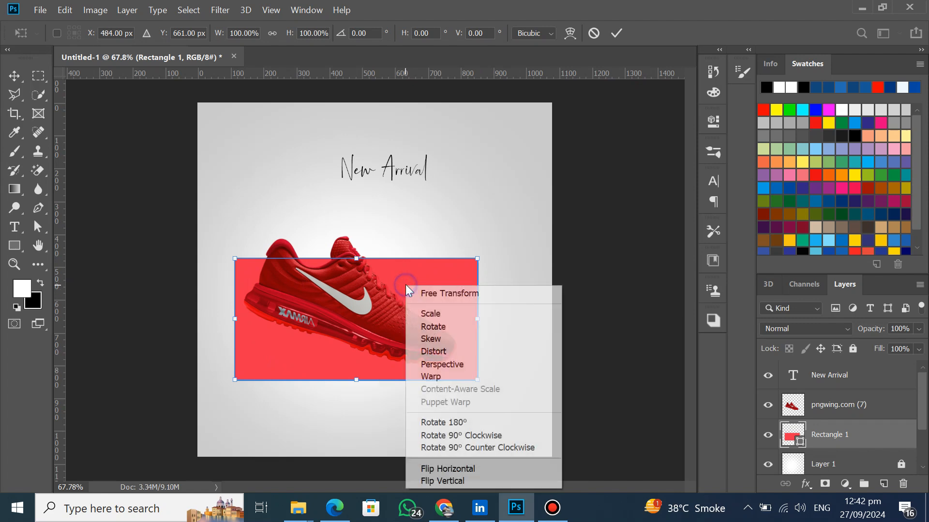
left_click(441, 352)
left_click_drag(478, 265, 391, 323)
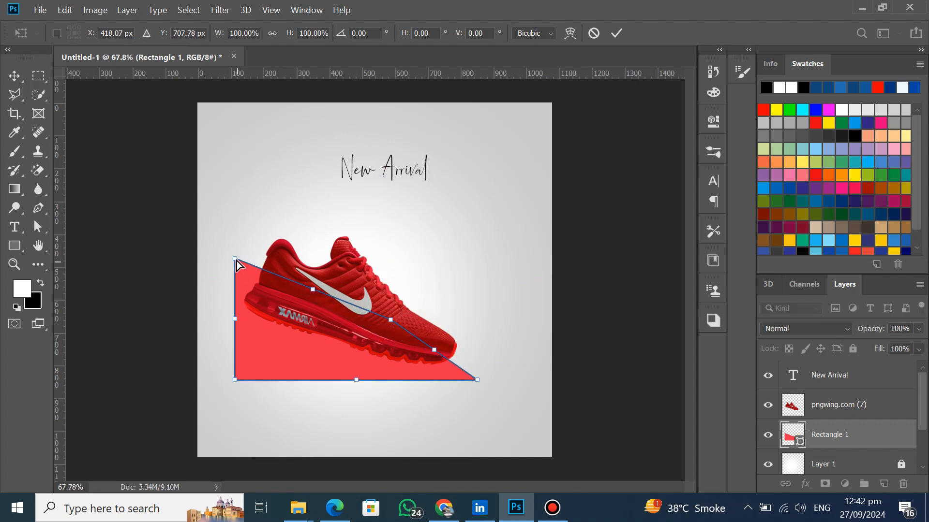
left_click_drag(236, 259, 198, 323)
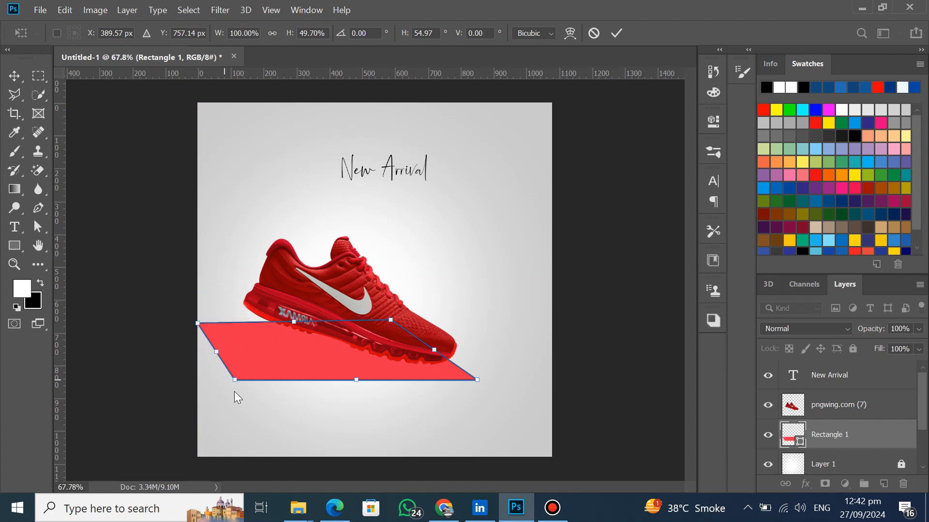
left_click_drag(234, 380, 141, 381)
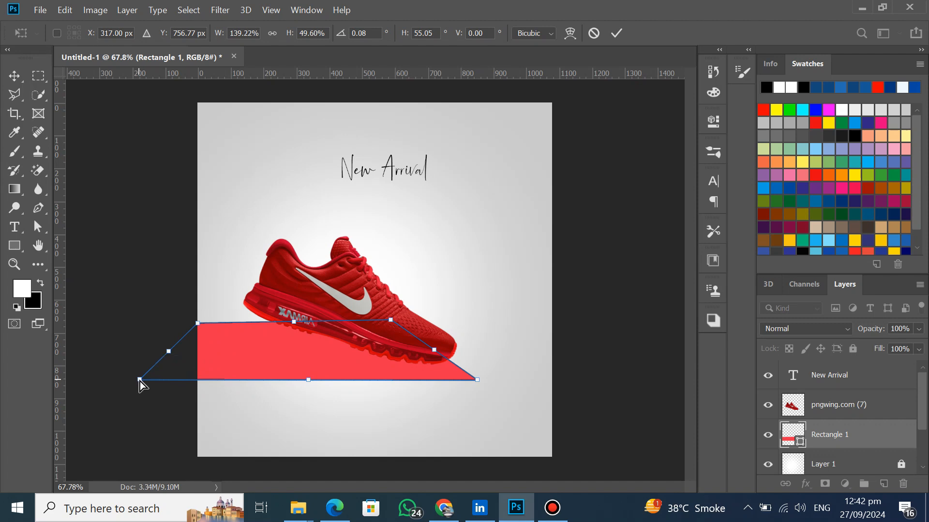
- Reshape the red shape's remaining corners into a slanted platform, pointed under the shoe's toe and running off the canvas's left edge
left_click_drag(478, 386, 357, 387)
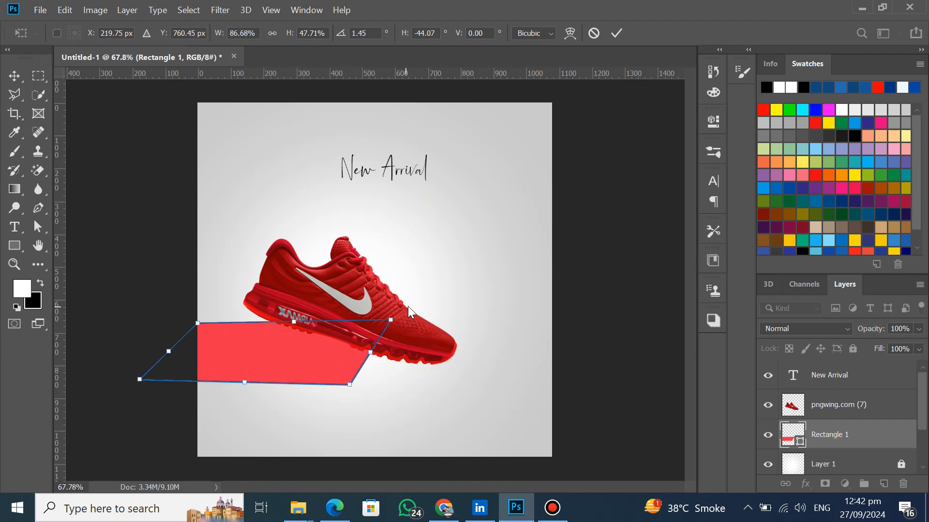
left_click_drag(394, 323, 446, 347)
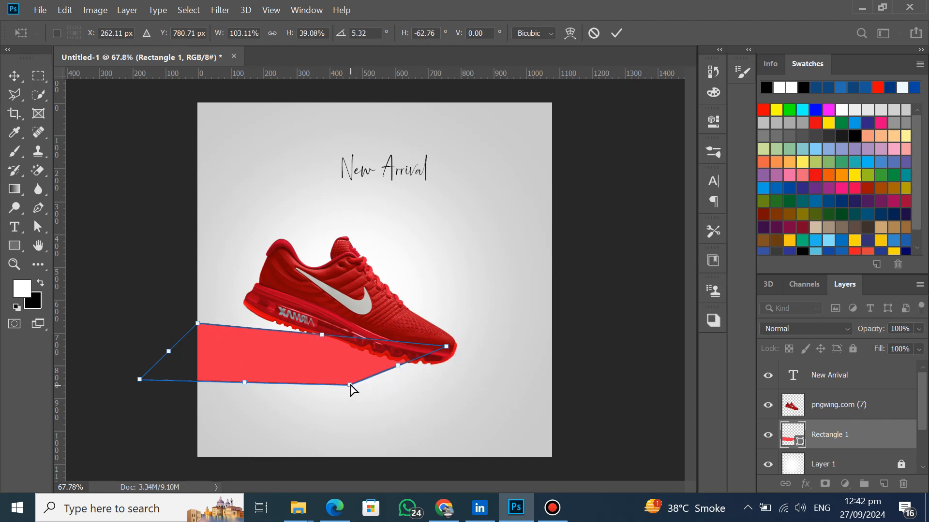
left_click_drag(351, 385, 348, 405)
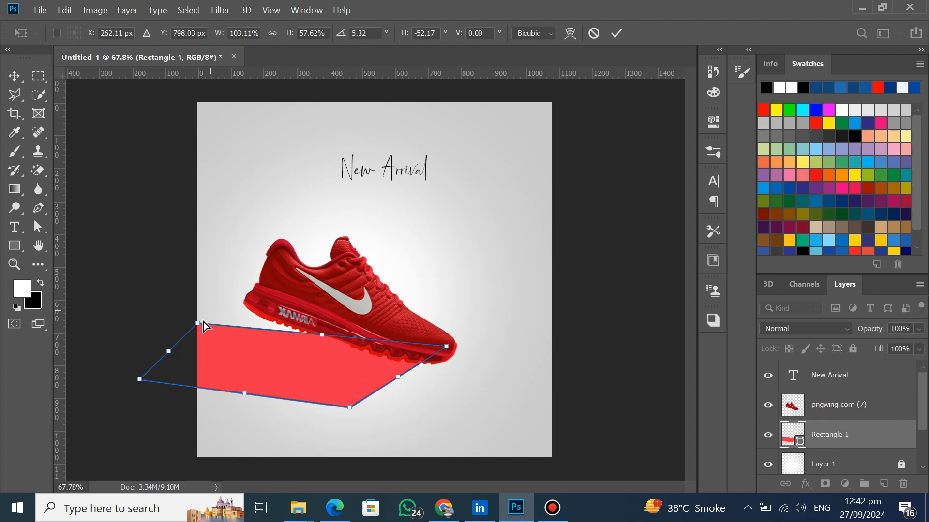
left_click_drag(197, 325, 282, 301)
left_click(135, 345)
left_click(225, 356)
key("ctrl+t")
left_click_drag(139, 408, 2, 416)
left_click_drag(141, 359, 101, 359)
left_click(616, 34)
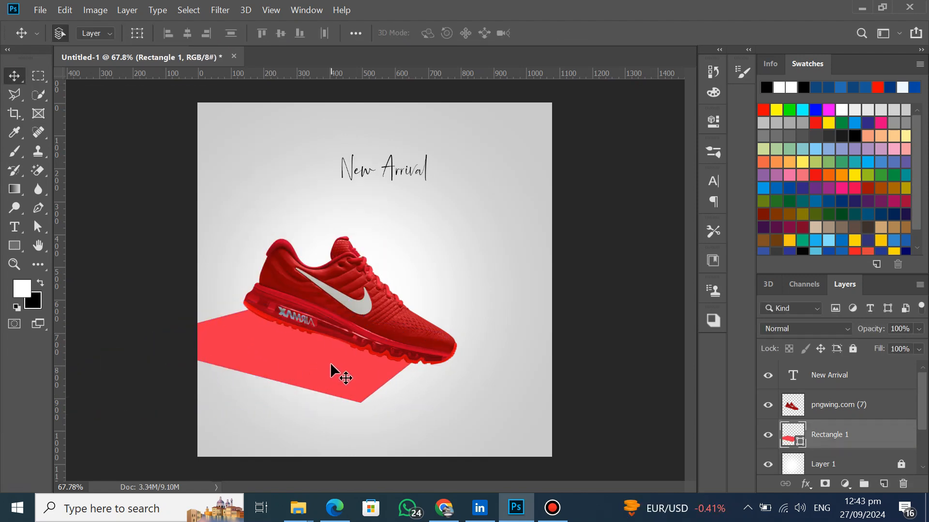
- Rotate the shoe about 2.65° clockwise, scale it down slightly and position it on the red platform
left_click(350, 322, "ctrl")
key("ctrl+t")
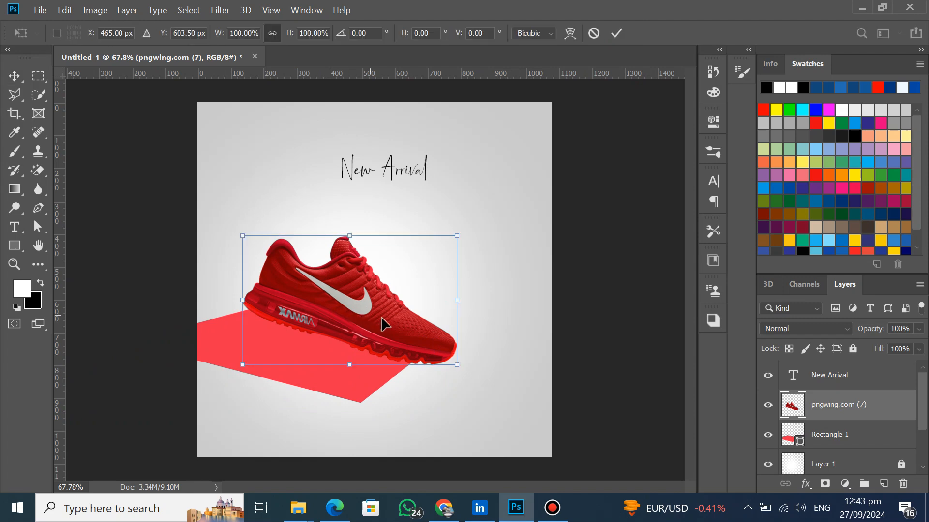
left_click_drag(440, 225, 473, 246)
left_click_drag(370, 305, 371, 285)
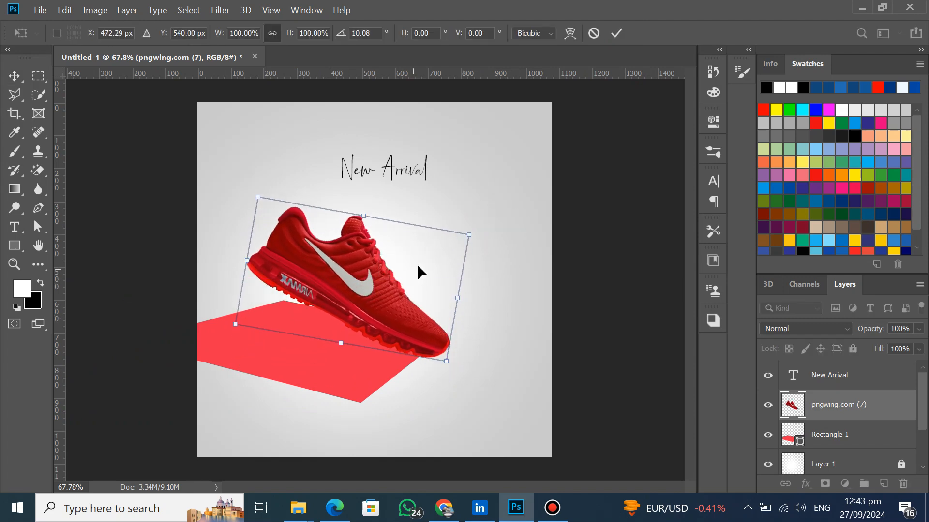
left_click_drag(482, 226, 452, 217)
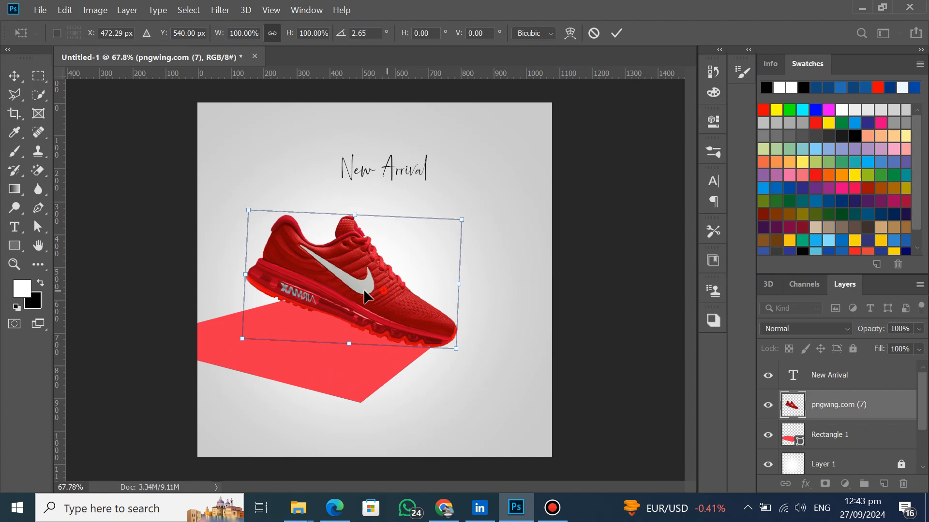
left_click_drag(364, 292, 357, 285)
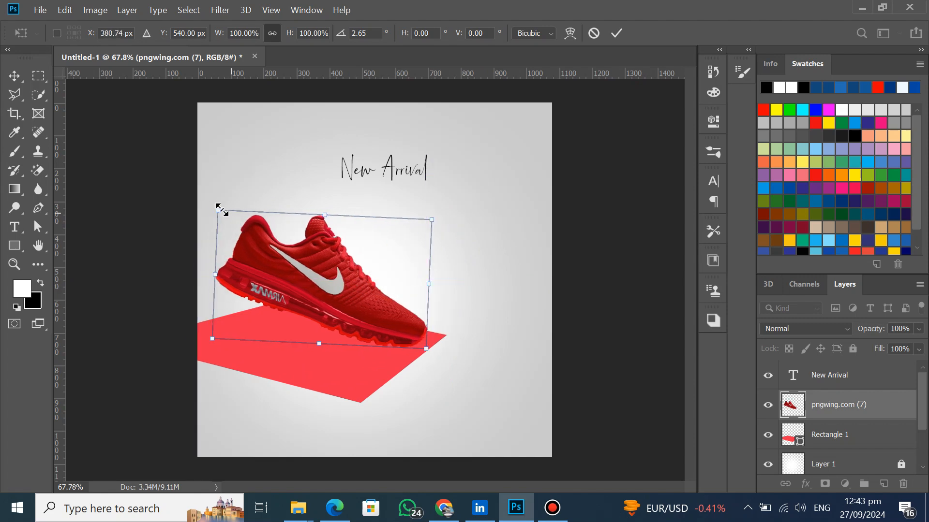
mouse_move(218, 211)
left_mouse_down()
mouse_move(237, 228)
mouse_move(208, 217)
mouse_move(216, 179)
mouse_move(201, 257)
mouse_move(195, 233)
mouse_move(207, 213)
left_mouse_up()
left_click(616, 34)
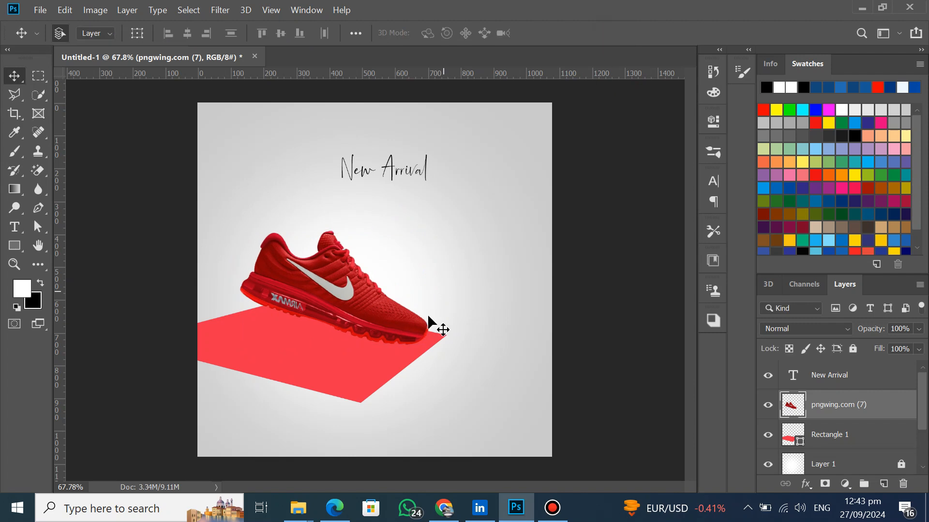
- Distort the red platform again to flatten its lower edge and refine its perspective beneath the shoe
left_click(338, 358)
key("ctrl+t")
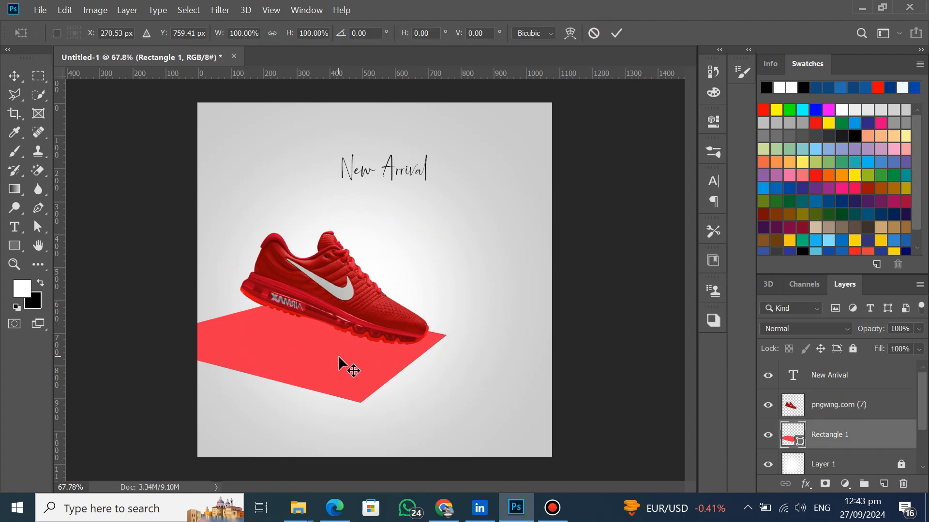
right_click(339, 358)
left_click(387, 219)
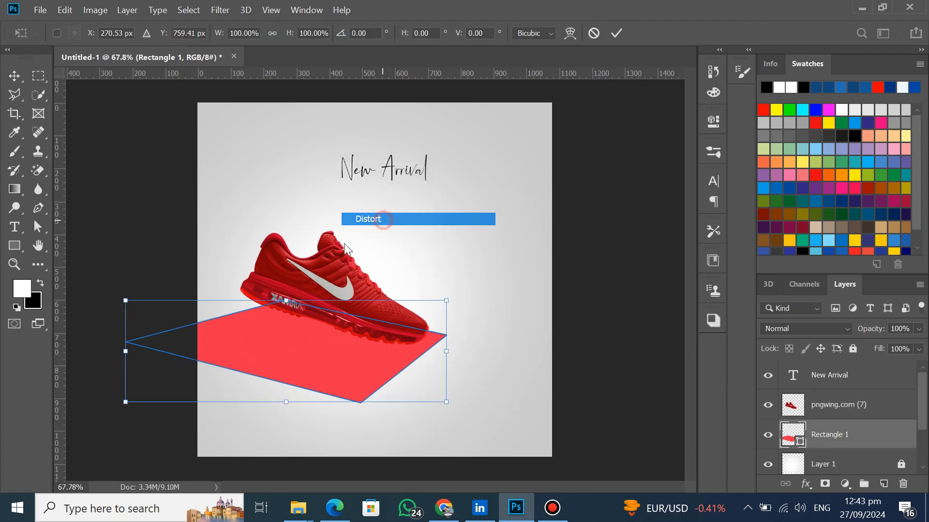
left_click_drag(284, 301, 246, 312)
left_click_drag(426, 357, 466, 353)
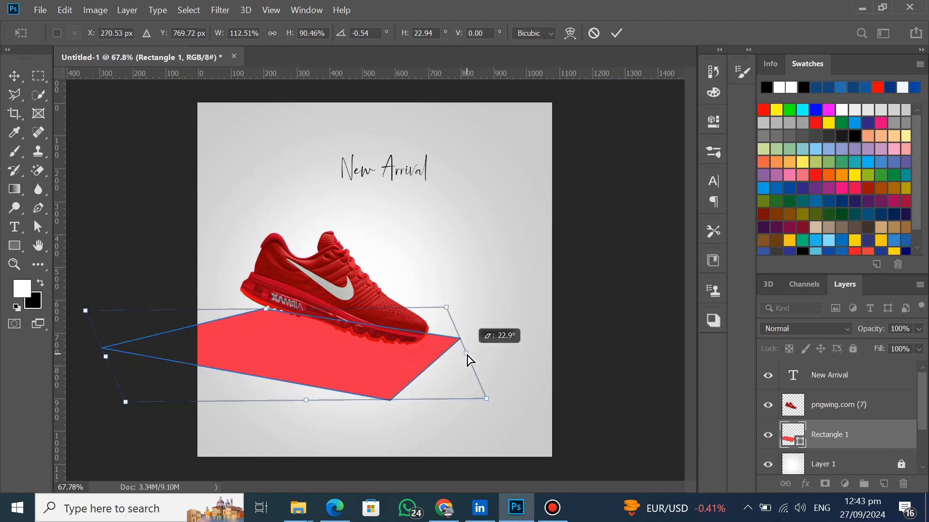
left_click_drag(485, 398, 438, 393)
left_click(616, 33)
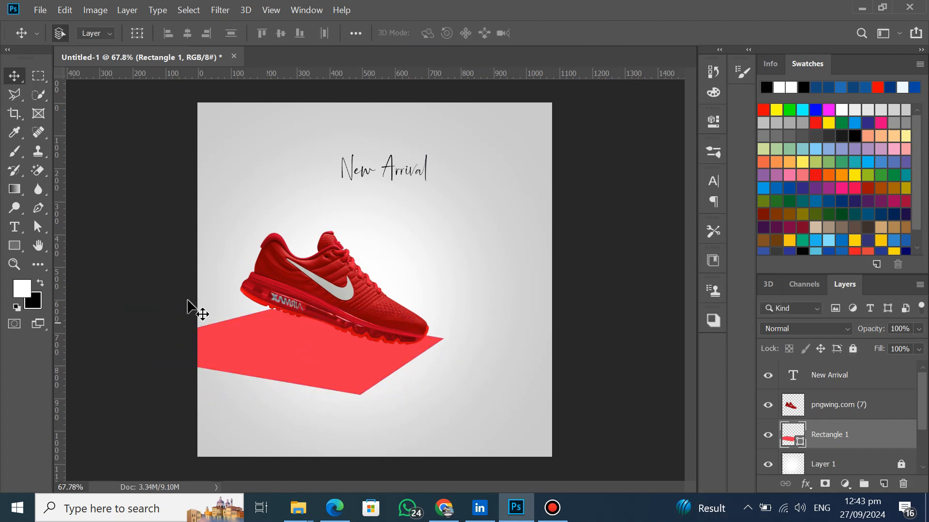
- Add a new layer directly above Rectangle 1 and outline a narrow strip along the platform's front-right edge with the Polygonal Lasso
left_click(193, 311)
left_click(883, 484)
left_click_drag(829, 381, 835, 445)
left_click(15, 97)
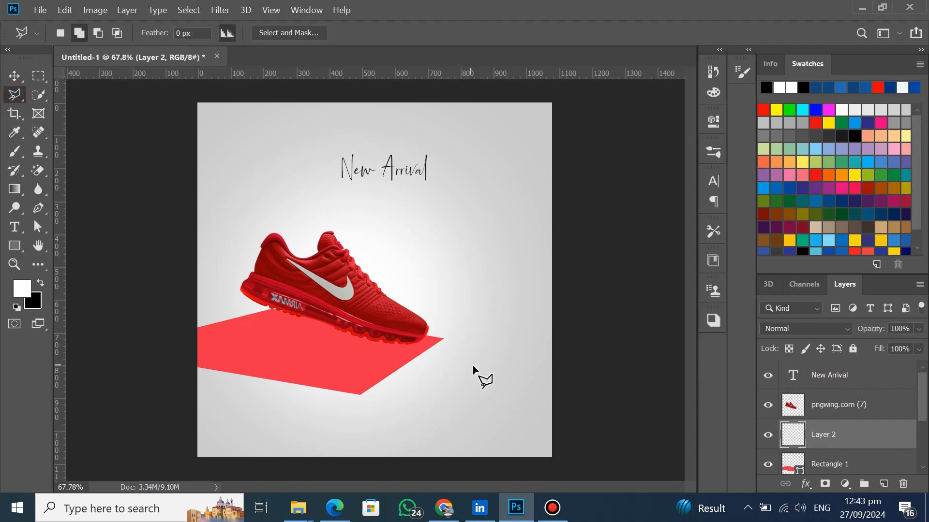
left_click(443, 355)
left_click(443, 342)
- Sample a dark red from the shoe and fill the selected strip with it using an 800 px brush
key("i")
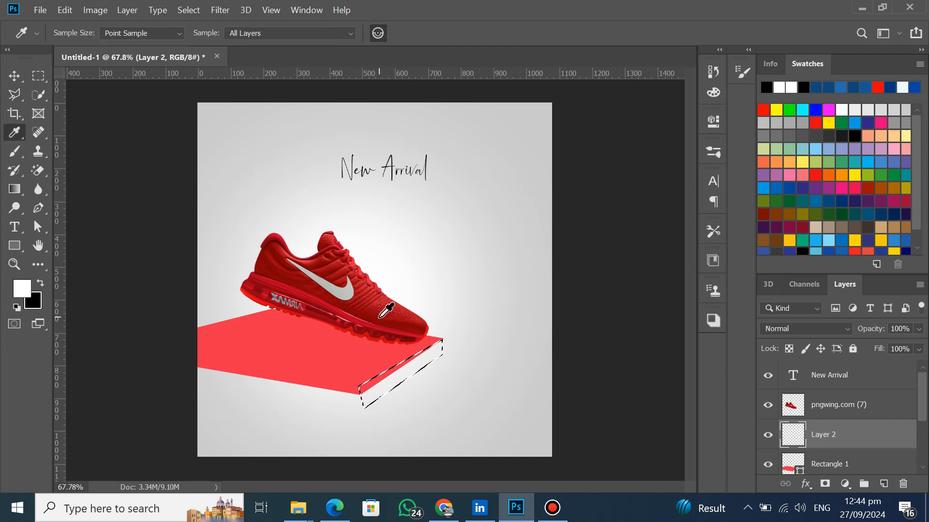
left_click(380, 317)
key("b")
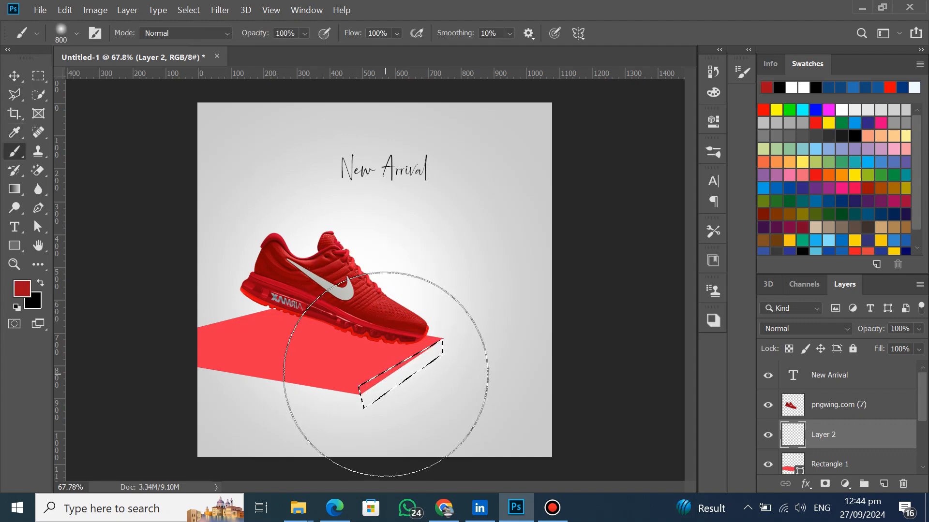
mouse_move(386, 374)
left_mouse_down()
mouse_move(367, 405)
mouse_move(442, 311)
left_mouse_up()
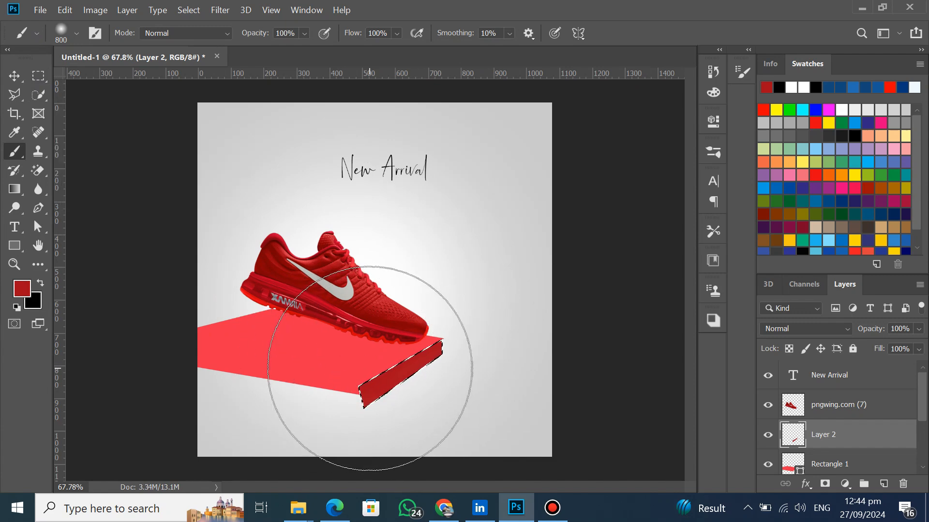
- Shade the dark side strip with a lighter red using a 250 px soft brush, and clear the selection
left_click(22, 289)
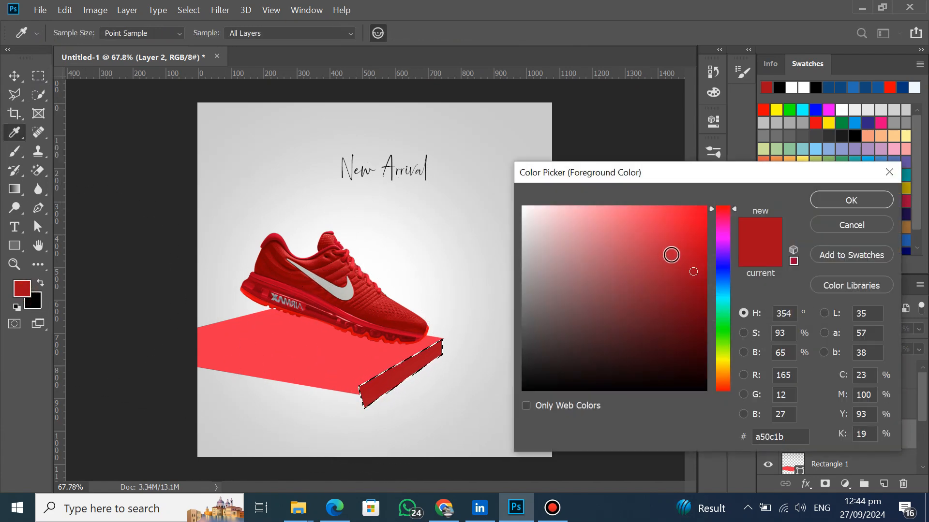
left_click(672, 248)
left_click(850, 200)
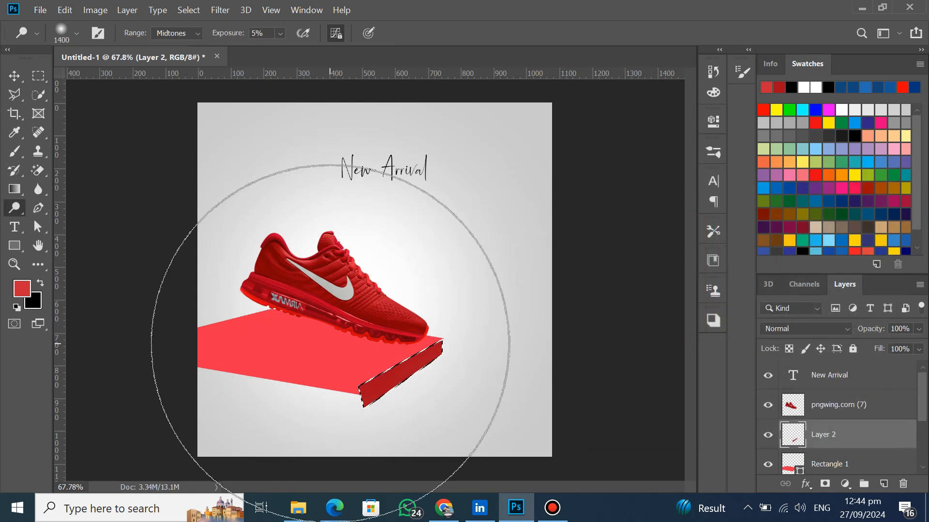
key("i")
key("b")
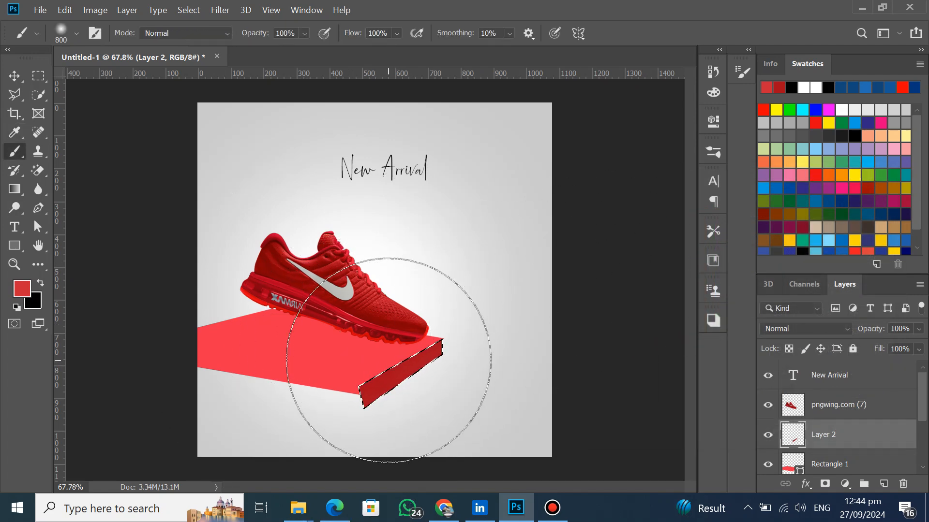
key("i")
left_click(14, 151)
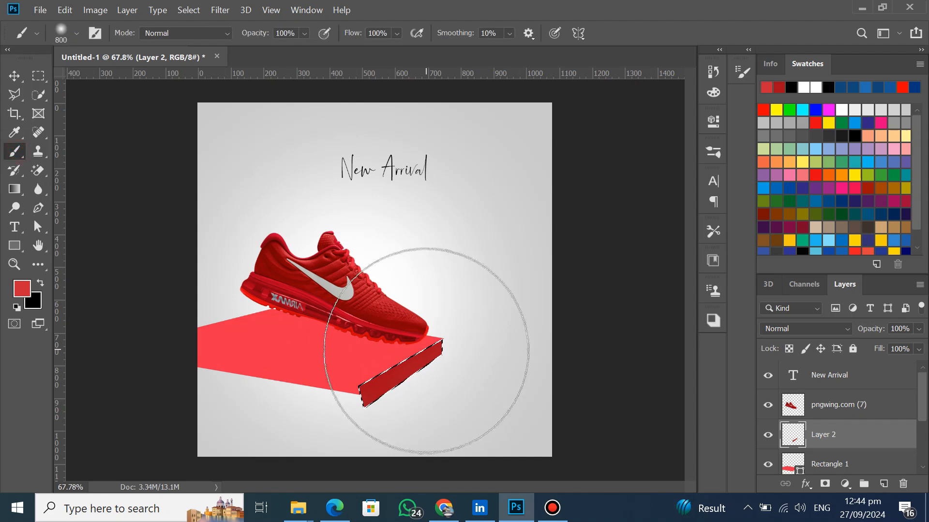
key("bracketleft")
key("bracketleft")
key("bracketleft")
key("bracketleft")
key("bracketleft")
key("bracketleft")
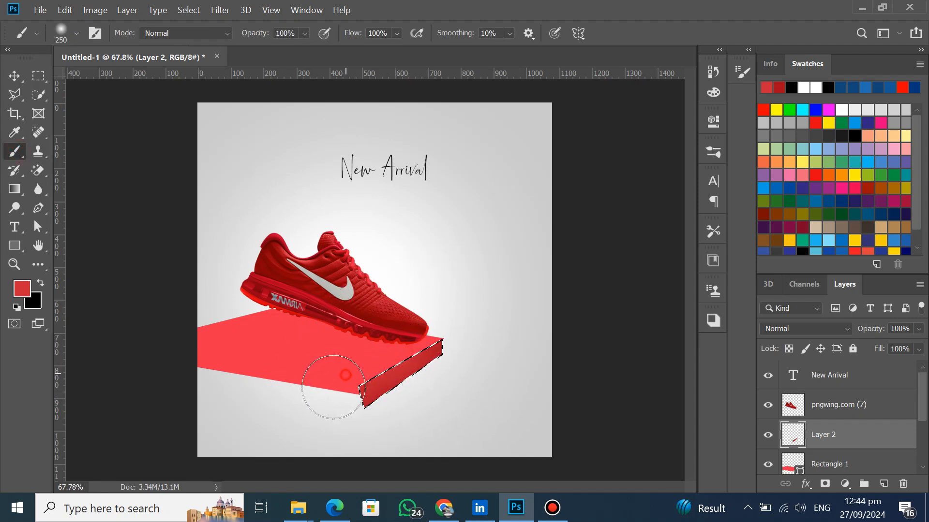
left_click(38, 75)
left_click(116, 170)
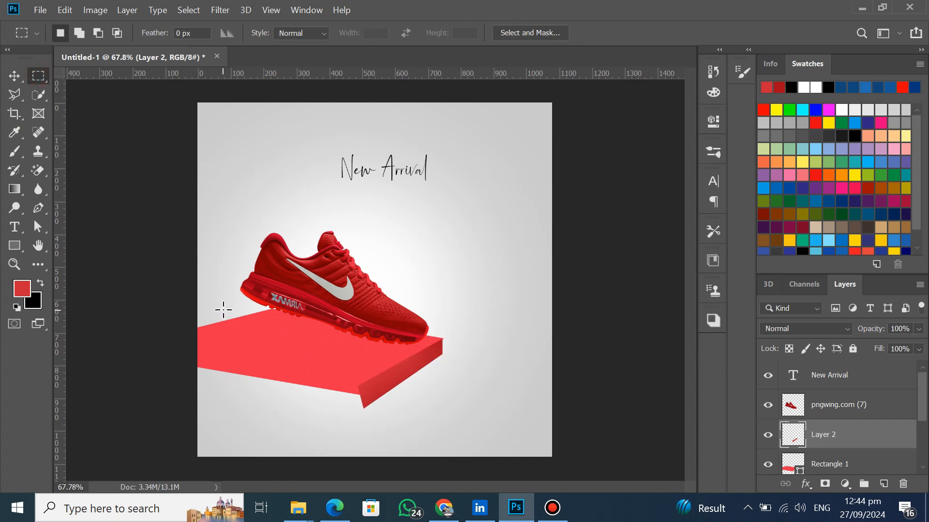
- Move the side strip's layer below Rectangle 1 and shift the strip slightly right to line up with the platform's edge
scroll(825, 443, "down", 1)
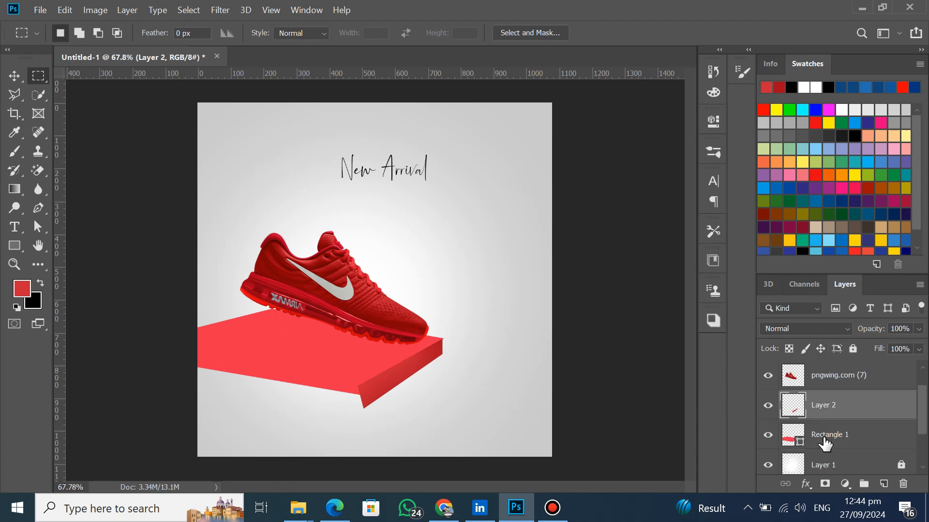
left_click_drag(828, 410, 830, 442)
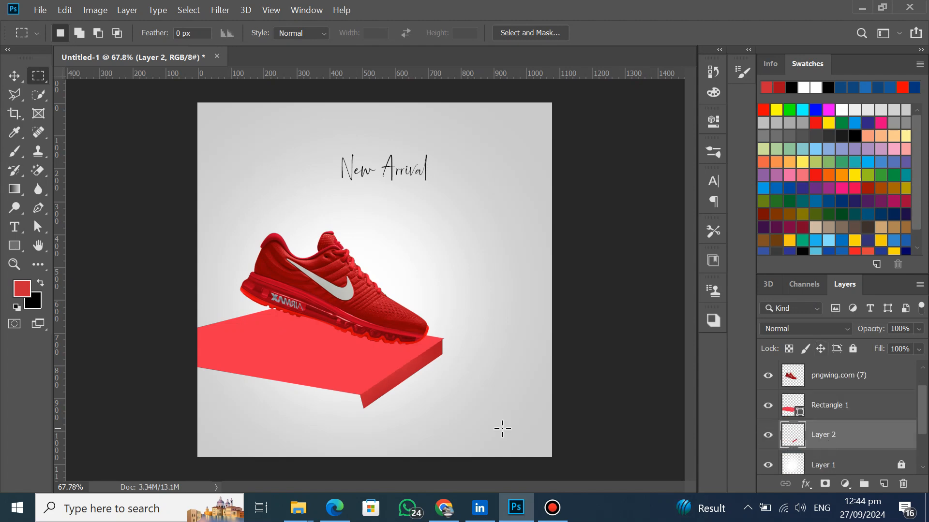
left_click(11, 76)
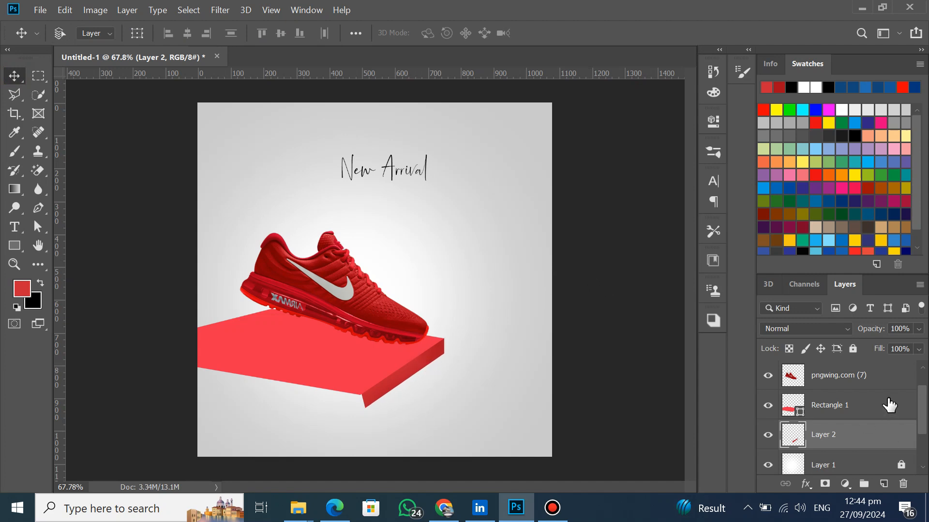
- Duplicate the side strip, flip the copy horizontally, and enlarge and rotate it by about -18.5° to fit the platform's front-left edge
key("ctrl+j")
key("ctrl+t")
right_click(419, 383)
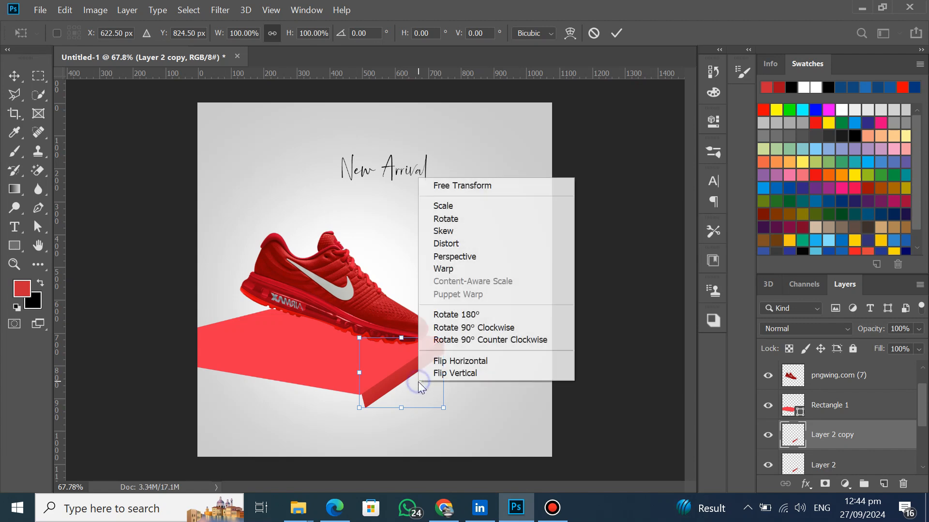
left_click(472, 361)
left_click_drag(450, 369, 258, 418)
left_click_drag(328, 441, 467, 436)
left_click_drag(377, 418, 314, 401)
scroll(372, 420, "up", 3)
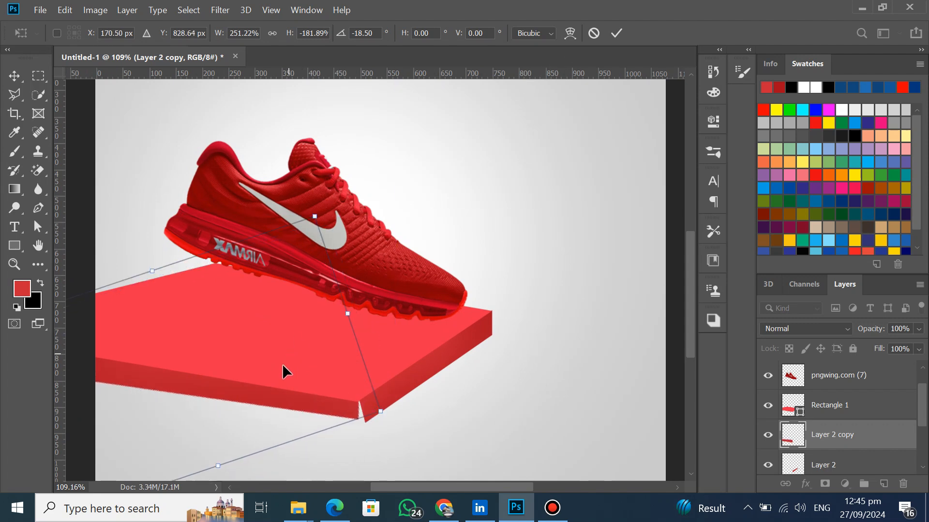
left_click_drag(310, 410, 309, 410)
left_click(619, 37)
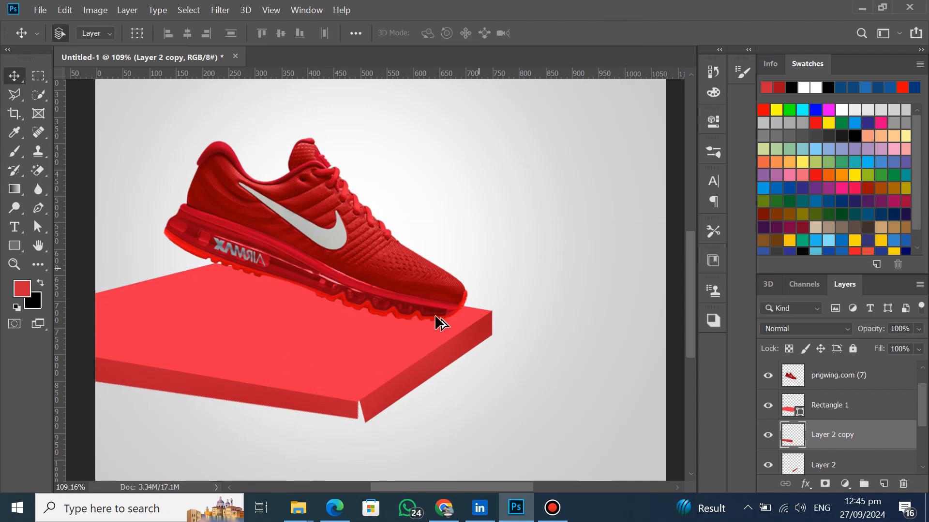
- Distort the original front-right strip on Layer 2 so its lower end closes the gap at the platform's front corner
scroll(332, 419, "up", 4)
left_click_drag(363, 402, 363, 402)
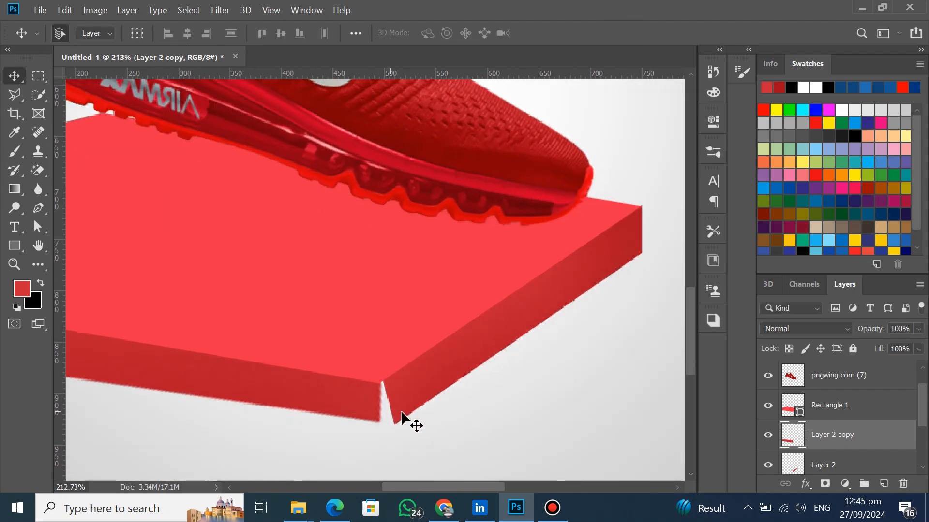
scroll(442, 408, "down", 6)
scroll(349, 390, "up", 2)
scroll(349, 390, "up", 2)
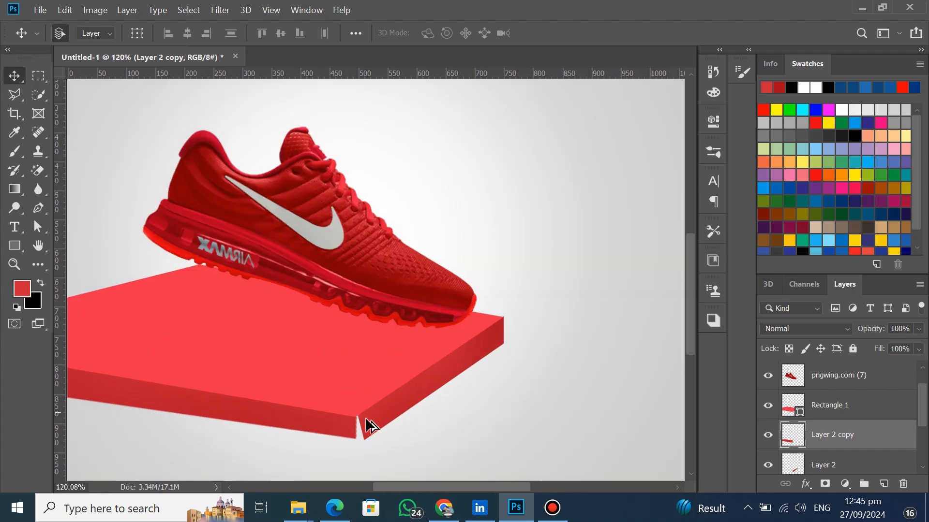
left_click(370, 428)
key("ctrl+t")
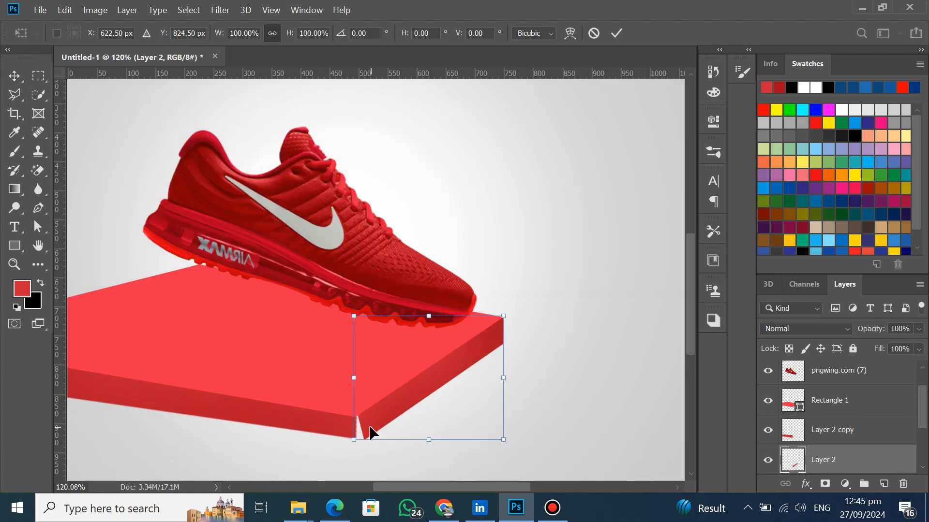
right_click(369, 425)
left_click(399, 289)
left_click_drag(353, 440, 345, 439)
left_click_drag(502, 440, 505, 404)
left_click_drag(343, 439, 338, 444)
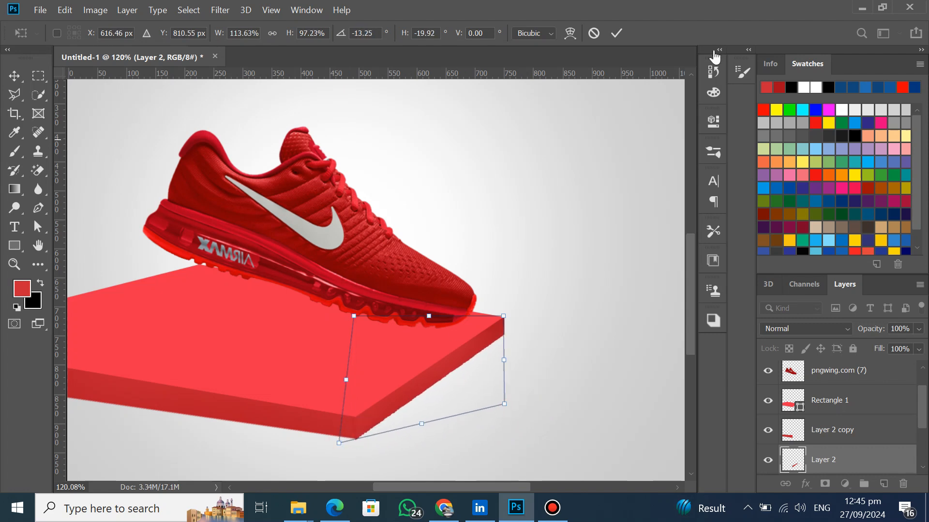
left_click(617, 33)
key("ctrl+0")
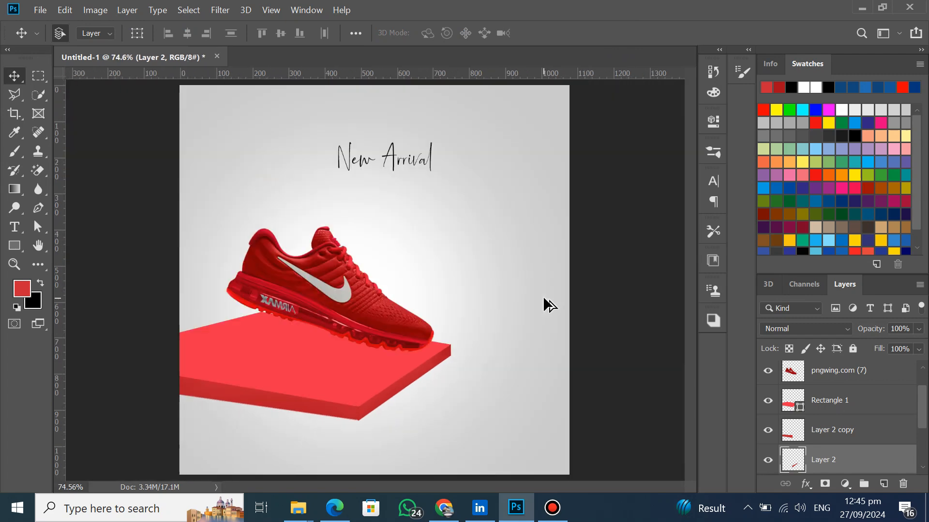
- Load Layer 2's outline as a selection, lighten the strip near the front corner with red sampled from the platform top, and deselect
scroll(317, 437, "up", 1)
scroll(340, 438, "down", 1)
scroll(338, 423, "up", 5)
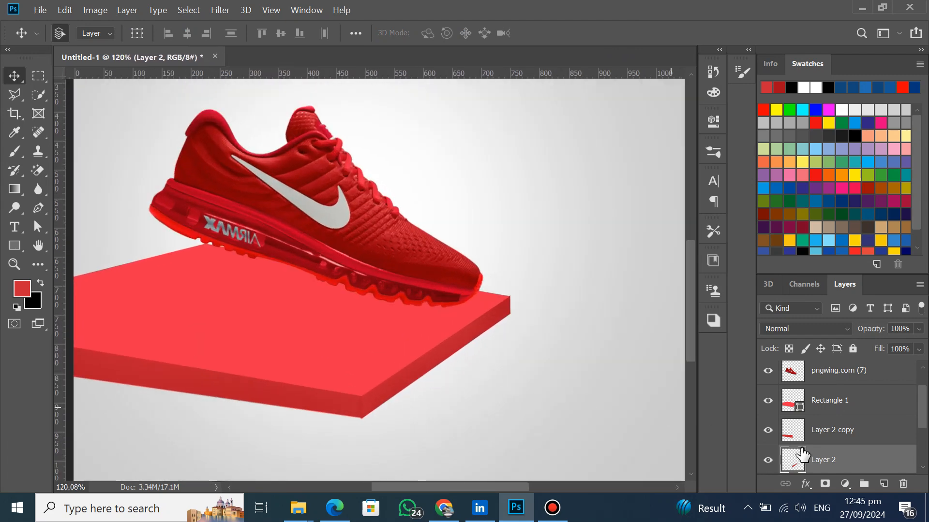
scroll(795, 461, "down", 2)
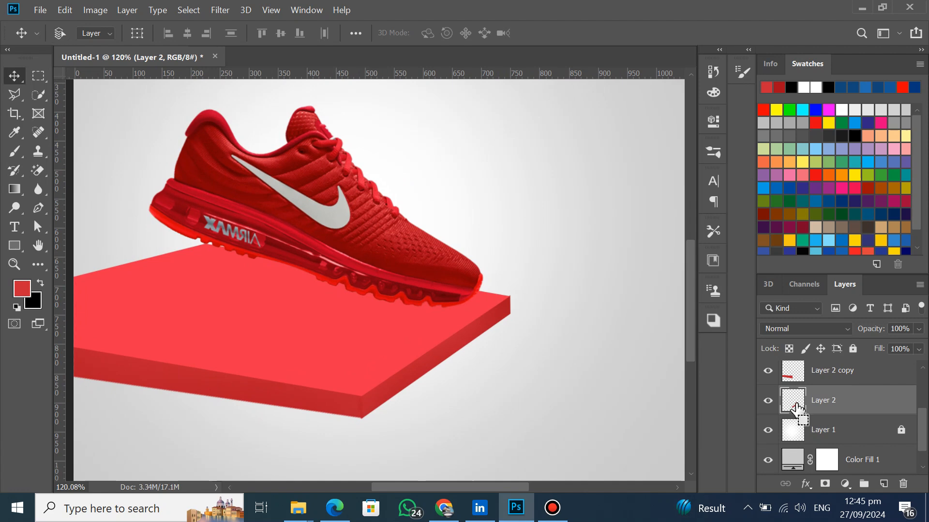
left_click(793, 401, "ctrl")
left_click(17, 158)
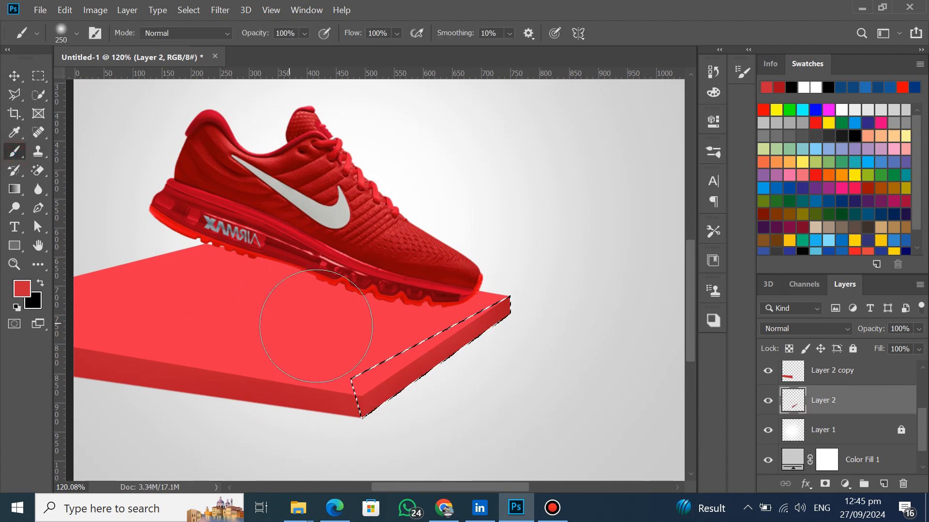
key("alt")
left_click(341, 322, "alt")
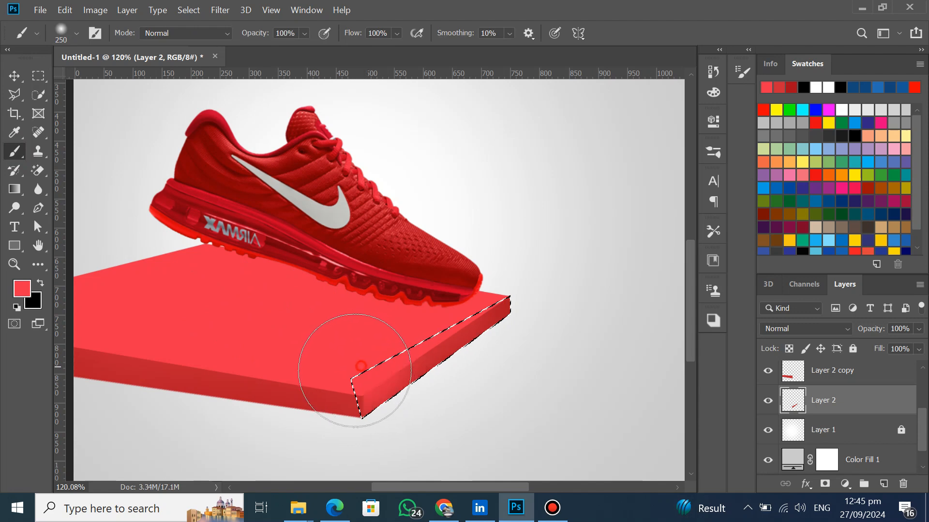
left_click(38, 76)
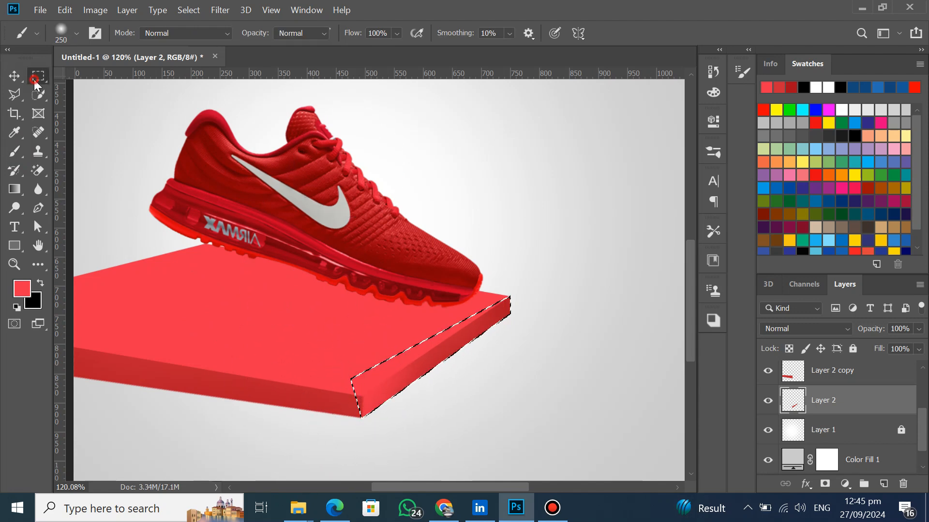
left_click(521, 232)
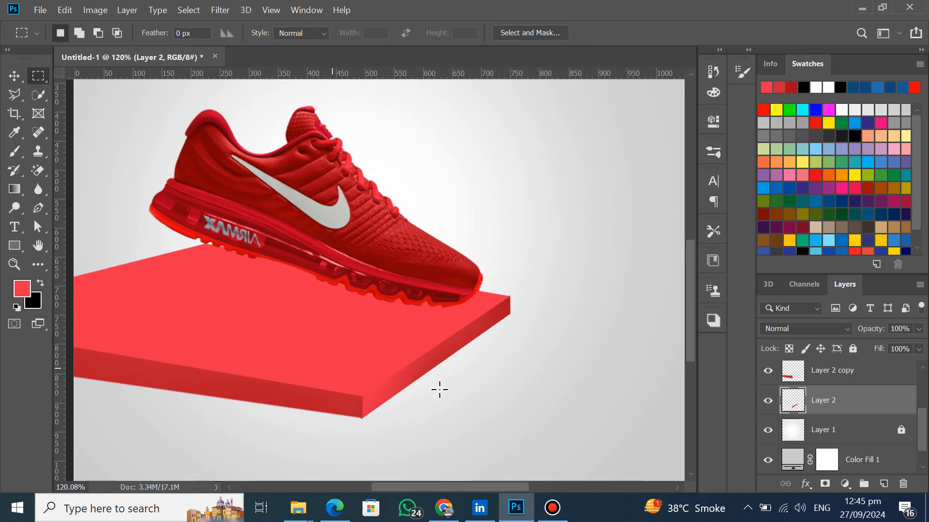
key("ctrl+0")
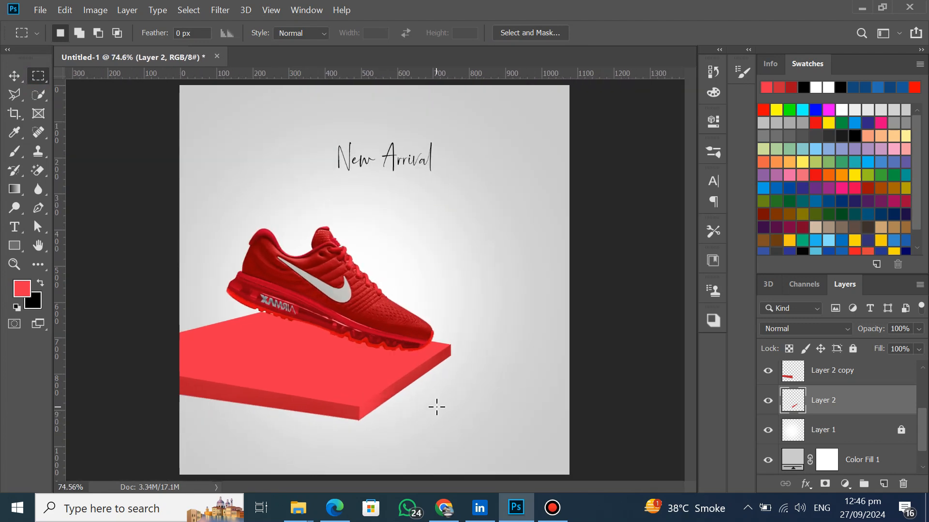
- Link Rectangle 1, Layer 2 copy and Layer 2, and shift the whole platform slightly right
scroll(437, 408, "up", 1)
left_click(15, 76)
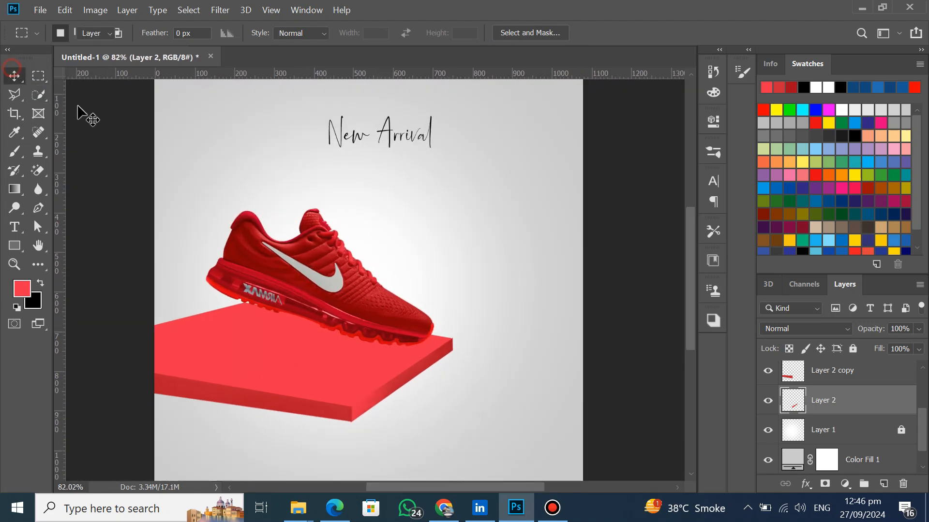
left_click(331, 268)
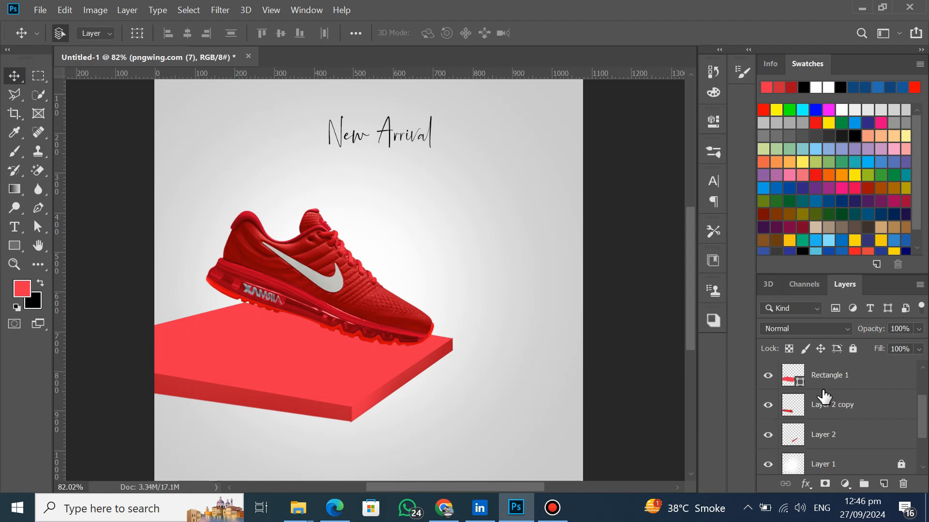
left_click(824, 405)
left_click(824, 434, "shift")
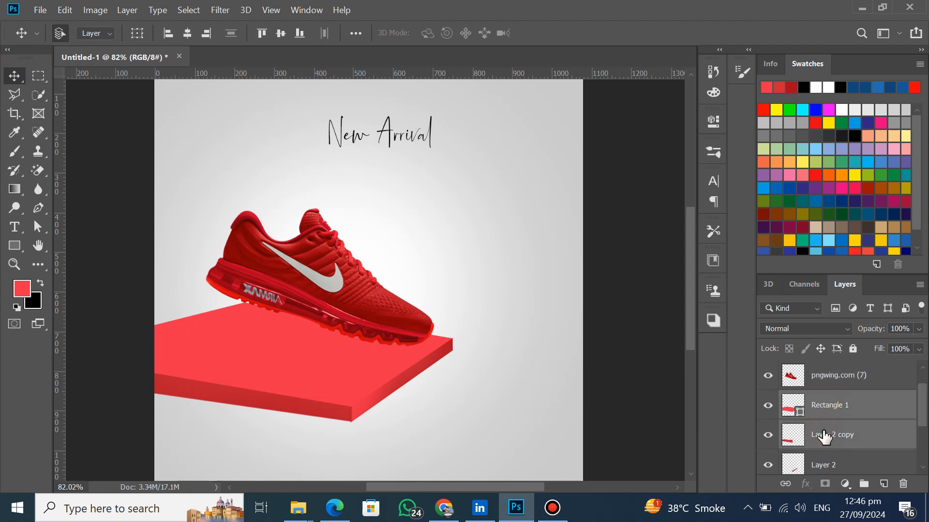
scroll(824, 435, "down", 1)
left_click(824, 435, "shift")
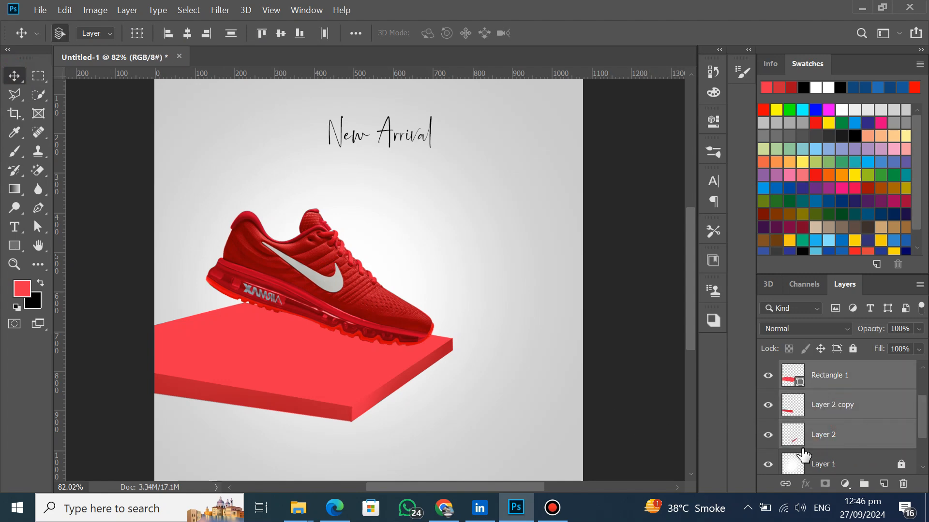
left_click_drag(337, 350, 366, 355)
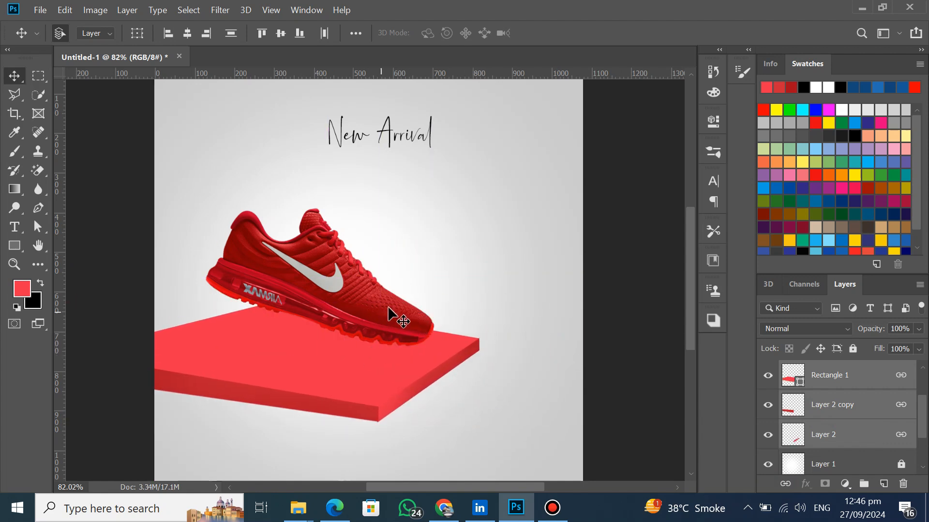
- Flatten the linked platform to about 72.5% of its height and move it slightly up under the shoe
key("ctrl")
key("ctrl+t")
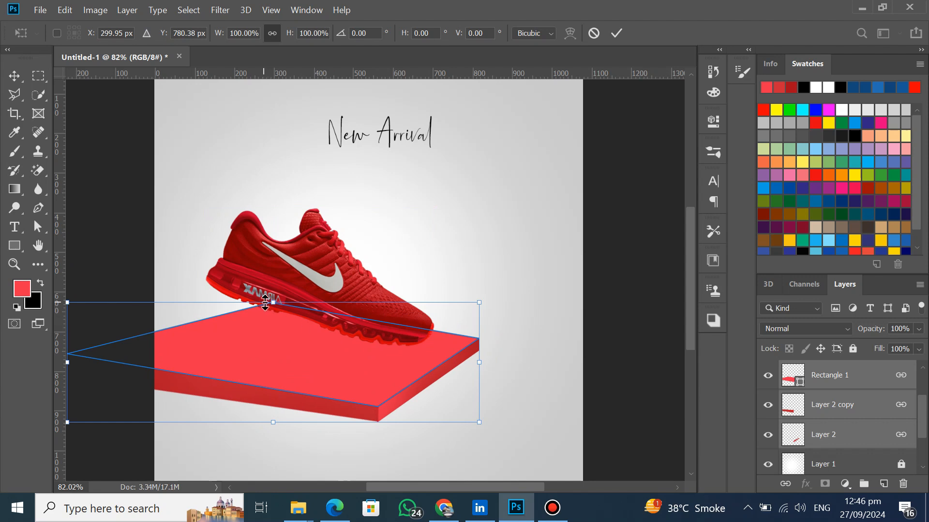
left_click_drag(265, 302, 264, 338)
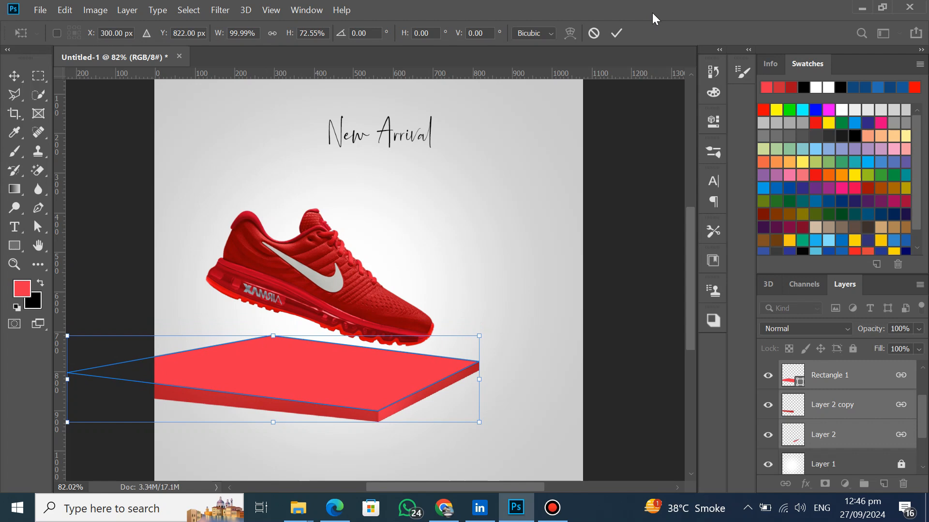
left_click(620, 37)
left_click_drag(359, 390, 357, 379)
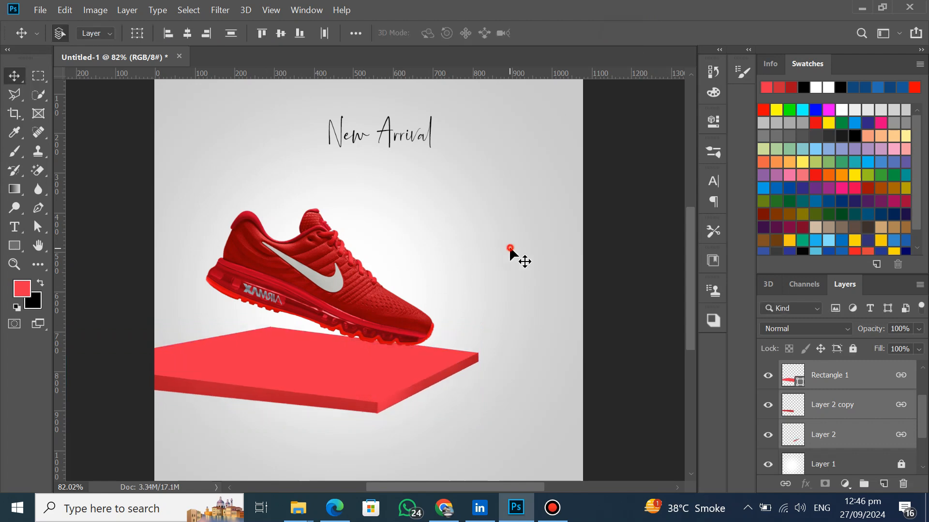
- Lower the shoe onto the platform, rotate it about 9.7° clockwise and enlarge it to about 110%
left_click_drag(382, 305, 382, 313)
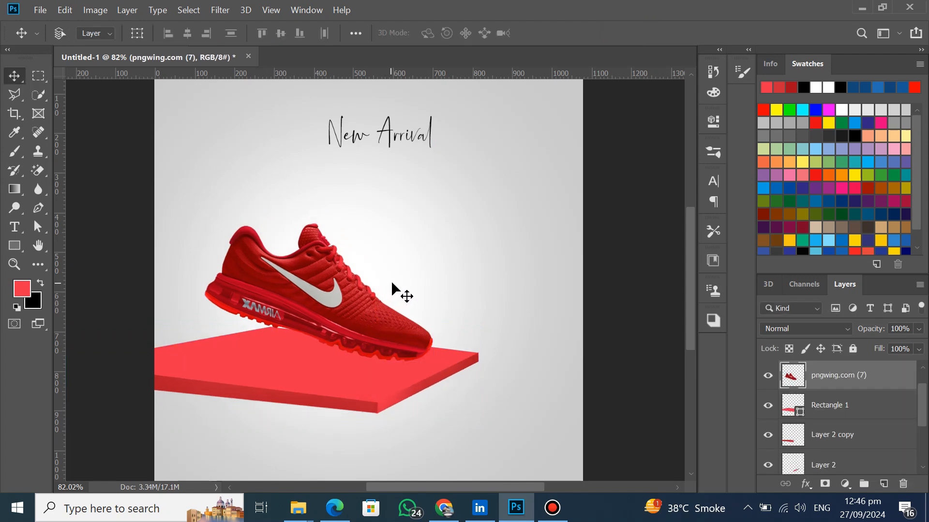
key("ctrl+t")
left_click_drag(466, 202, 470, 228)
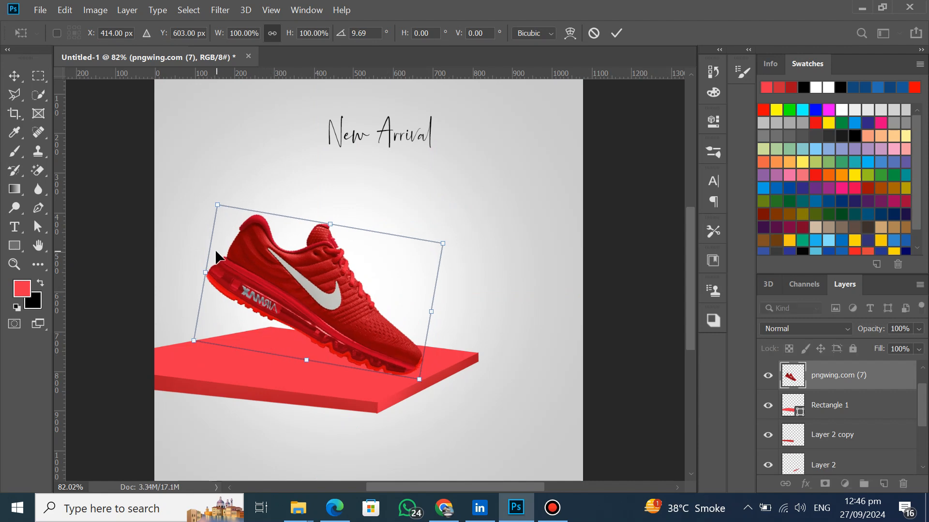
left_click_drag(209, 270, 176, 251)
left_click_drag(238, 275, 249, 245)
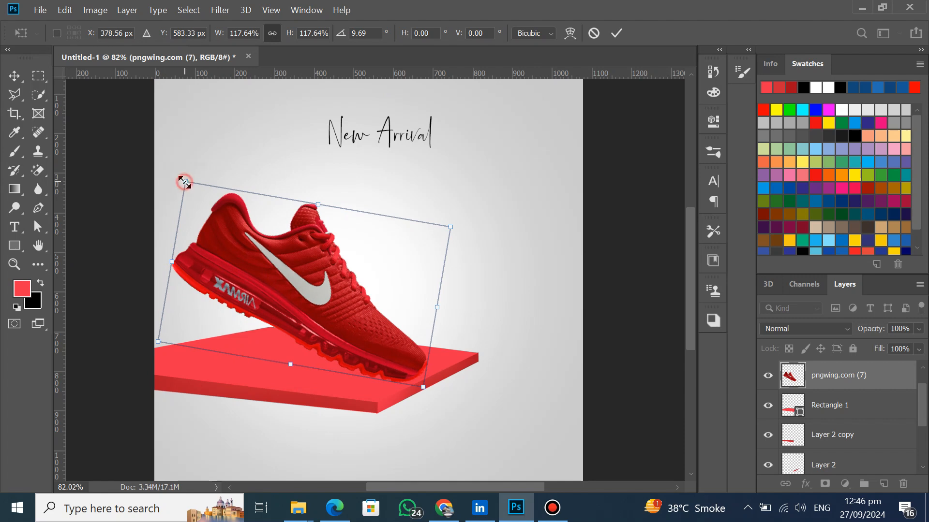
left_click_drag(184, 182, 201, 194)
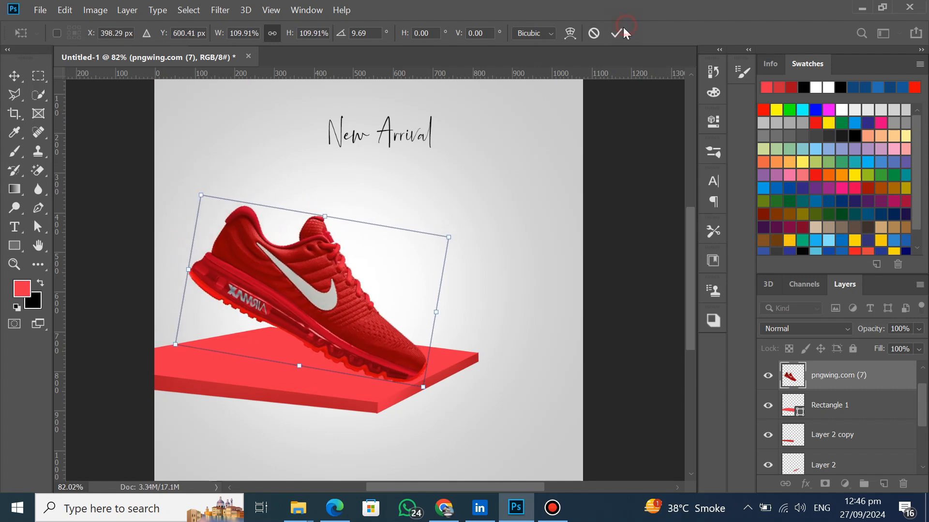
left_click(623, 30)
- Select the shoe together with the linked platform and move both slightly right on the canvas
left_click(822, 412, "shift")
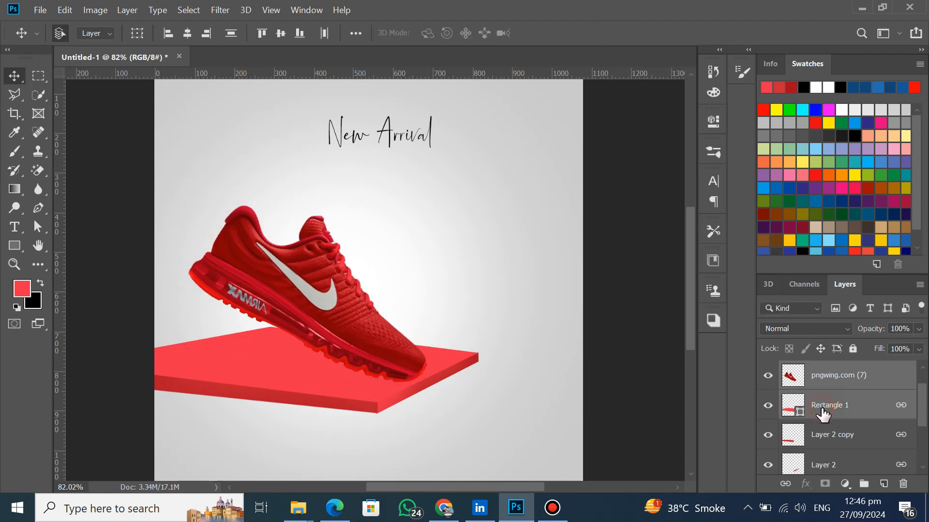
left_click_drag(359, 340, 396, 341)
left_click(442, 380)
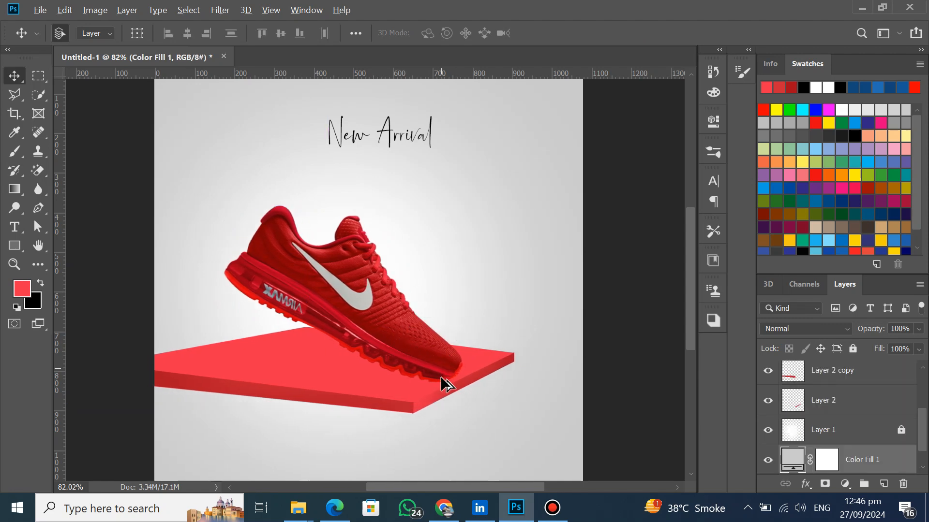
scroll(443, 381, "down", 3)
scroll(443, 381, "up", 1)
scroll(444, 382, "up", 1)
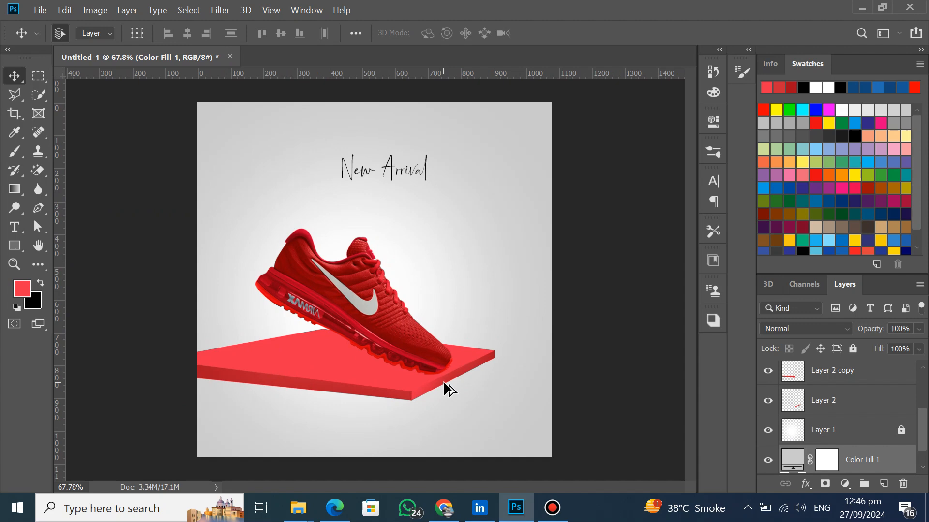
scroll(329, 375, "up", 1)
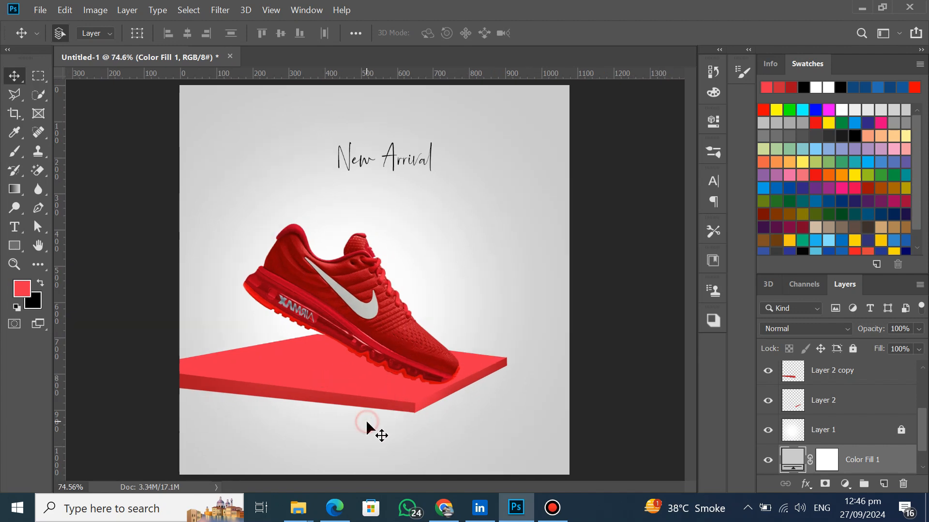
- Create a new layer above Layer 1 and flatten the Soft Round brush tip into a thin horizontal ellipse
left_click(870, 435)
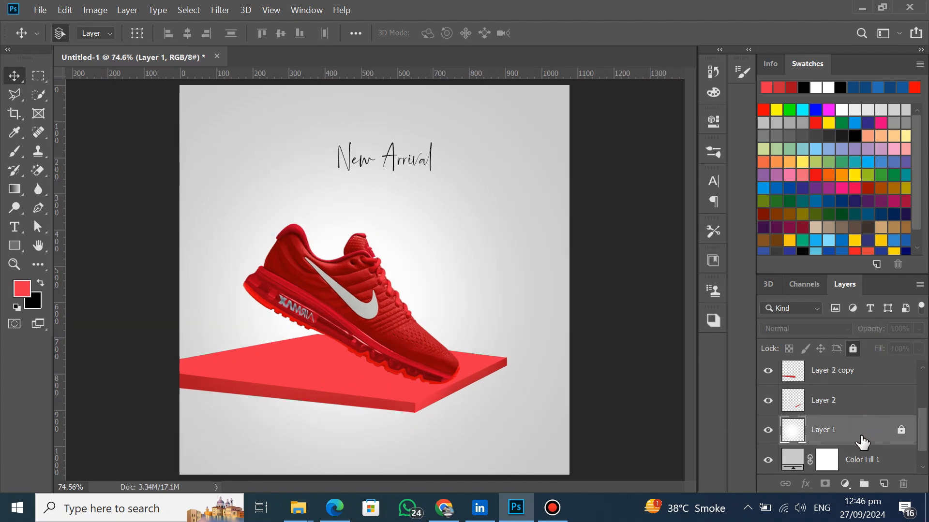
left_click(883, 484)
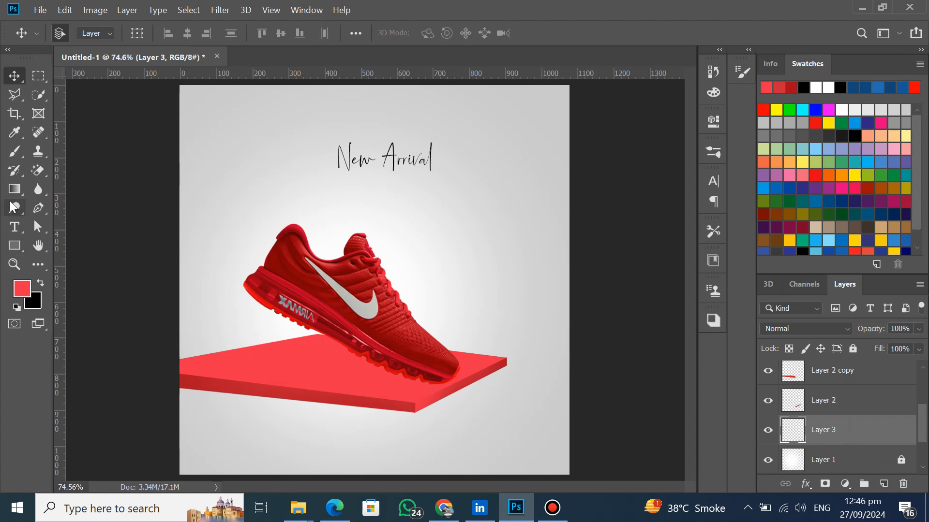
left_click(14, 152)
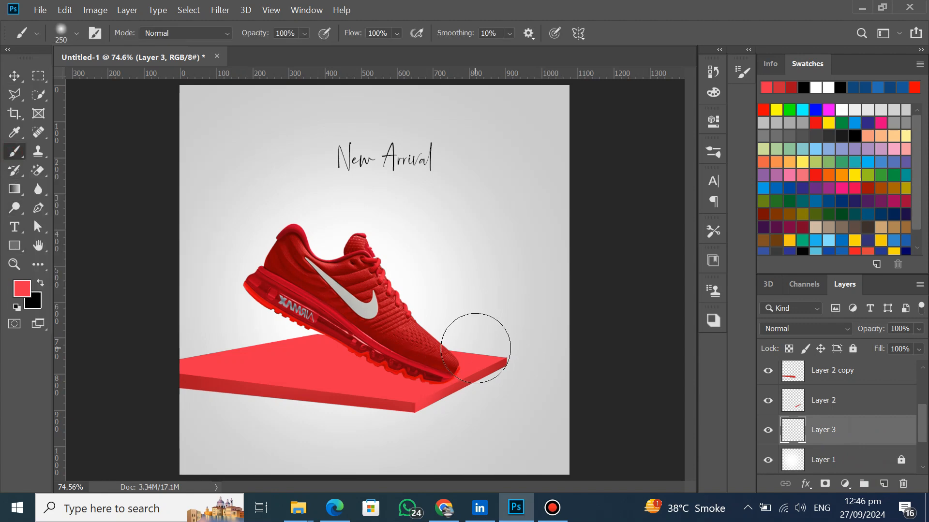
left_click(76, 32)
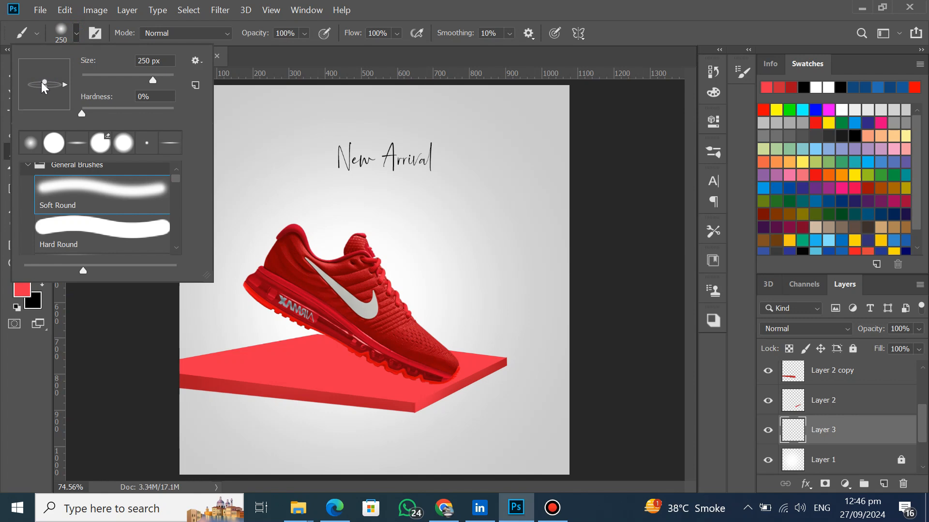
left_click_drag(43, 87, 44, 87)
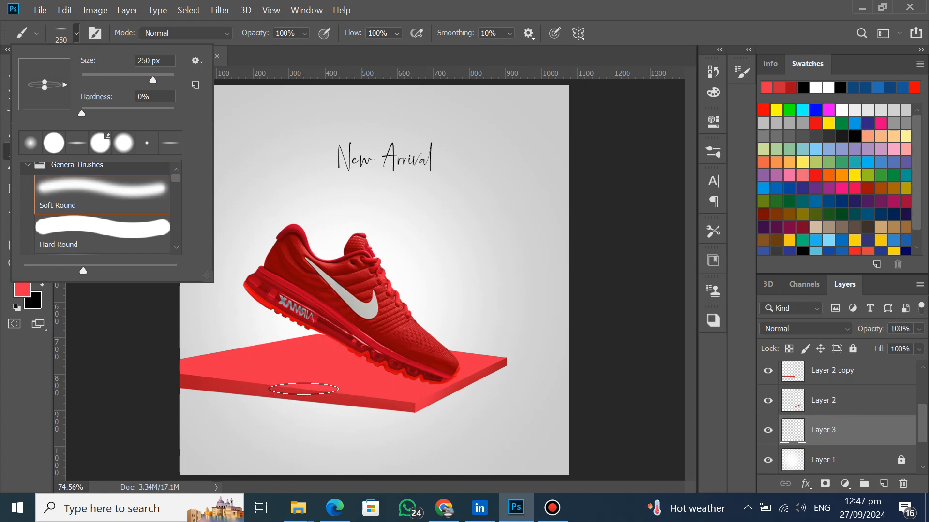
- Paint a soft black shadow on the new layer beneath the platform's front edge with the flattened brush at 1300 px
left_click(380, 407)
key("x")
key("bracketright")
key("bracketright")
key("bracketright")
key("bracketright")
key("bracketright")
key("bracketright")
key("bracketright")
key("bracketright")
key("bracketright")
key("bracketright")
key("bracketright")
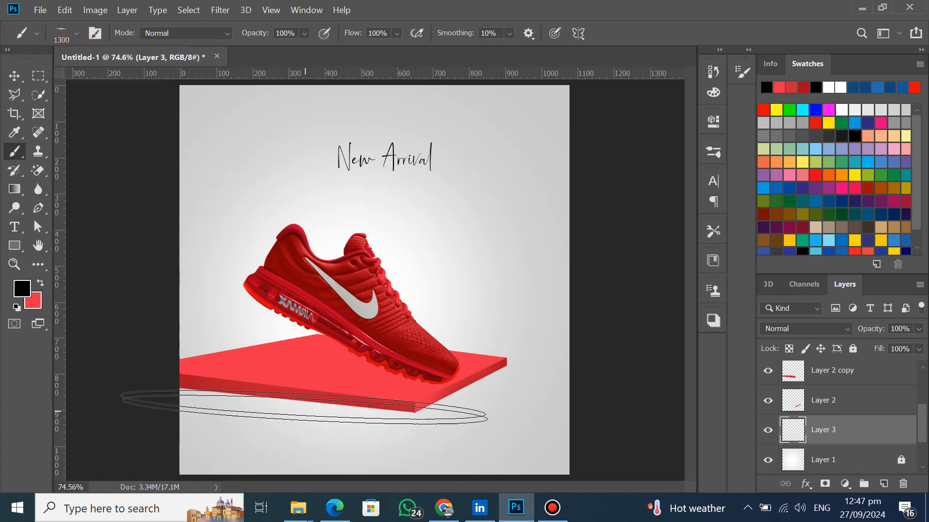
left_click(329, 406)
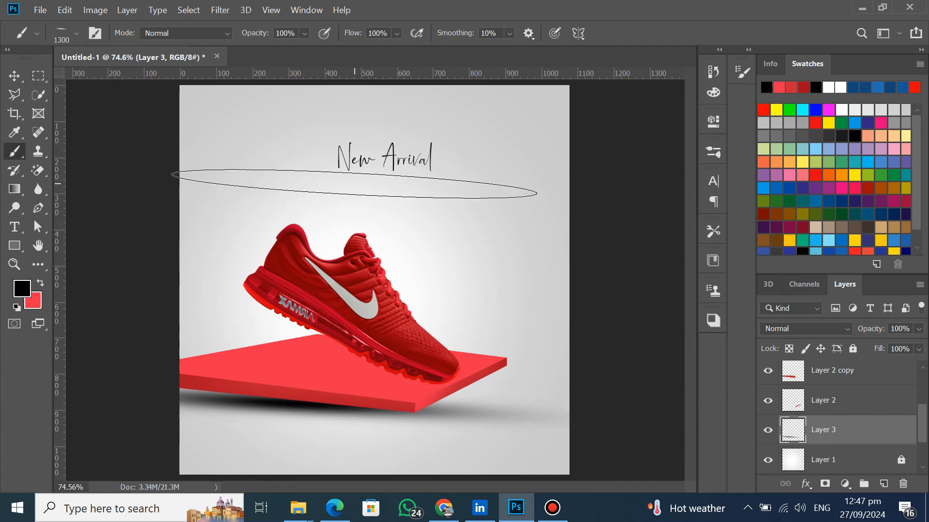
- Paint more black shadow beside the platform's right edge and under its front edge with a 500 px elliptical brush, adjusting its angle and roundness
key("bracketleft")
key("bracketleft")
key("bracketleft")
key("bracketleft")
key("bracketleft")
key("bracketleft")
key("bracketleft")
key("bracketleft")
left_click(76, 33)
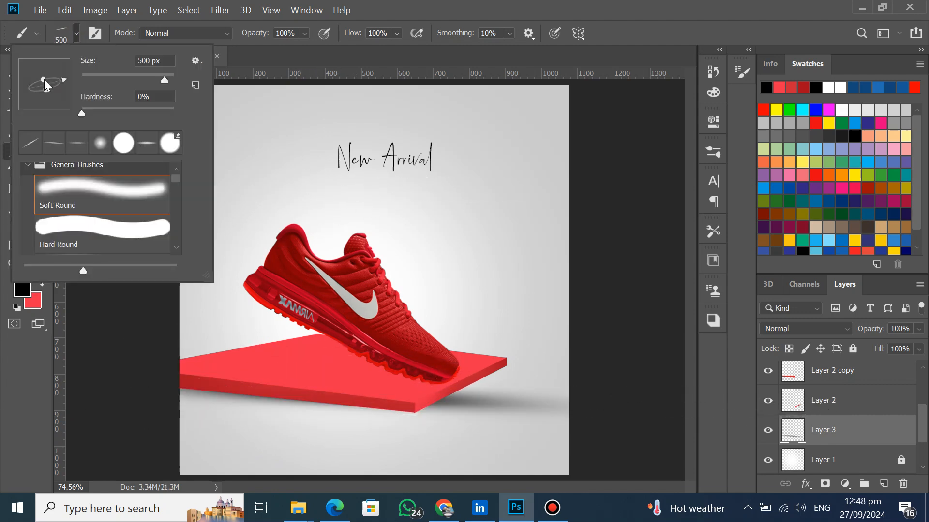
left_click(78, 34)
left_click(437, 388)
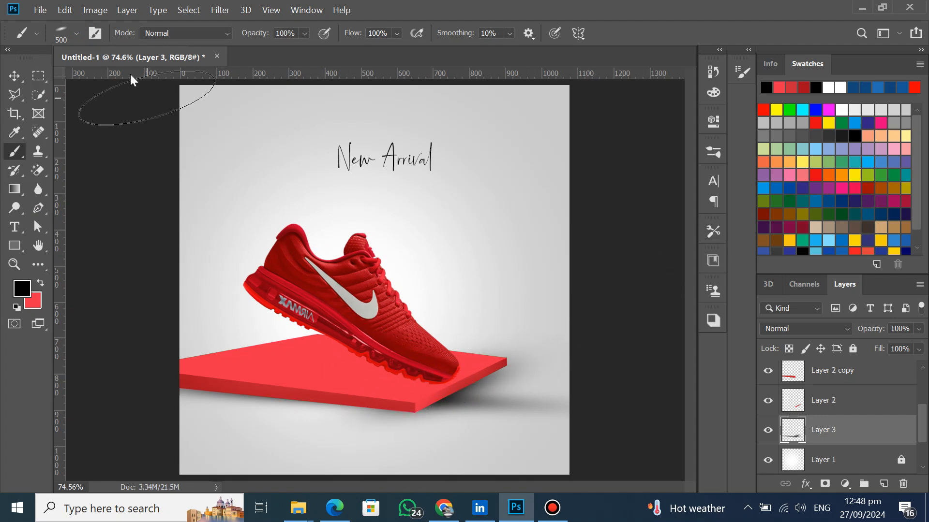
left_click(76, 33)
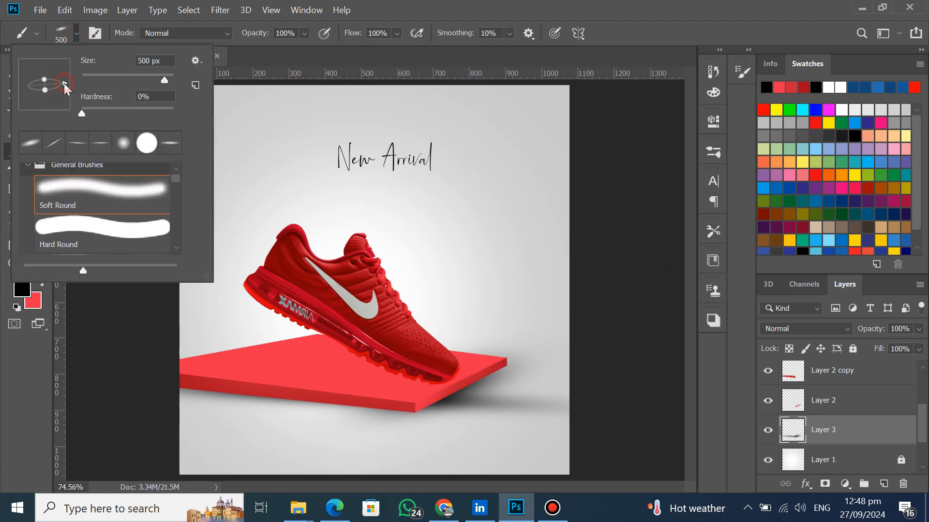
left_click(76, 33)
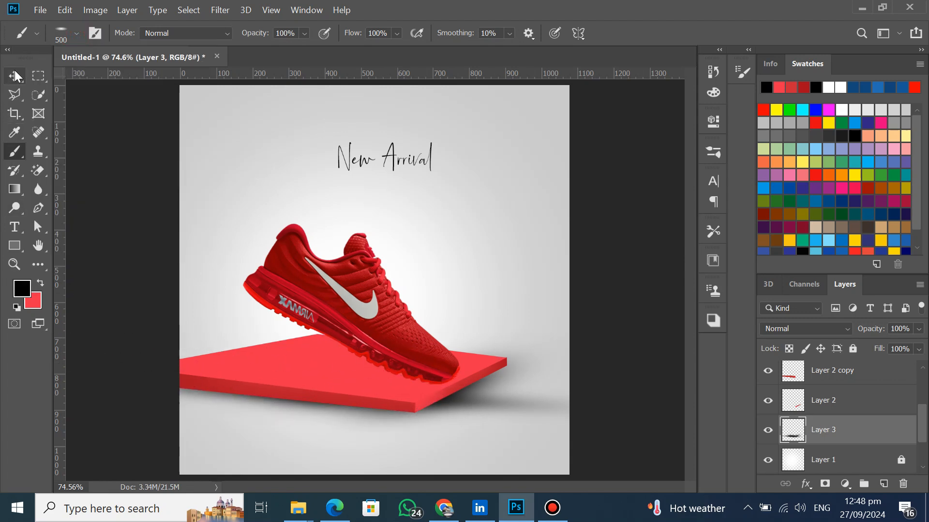
- Add a layer mask to Layer 3 and set up a round Soft Round brush at 300 px in black
left_click(825, 484)
left_click(76, 33)
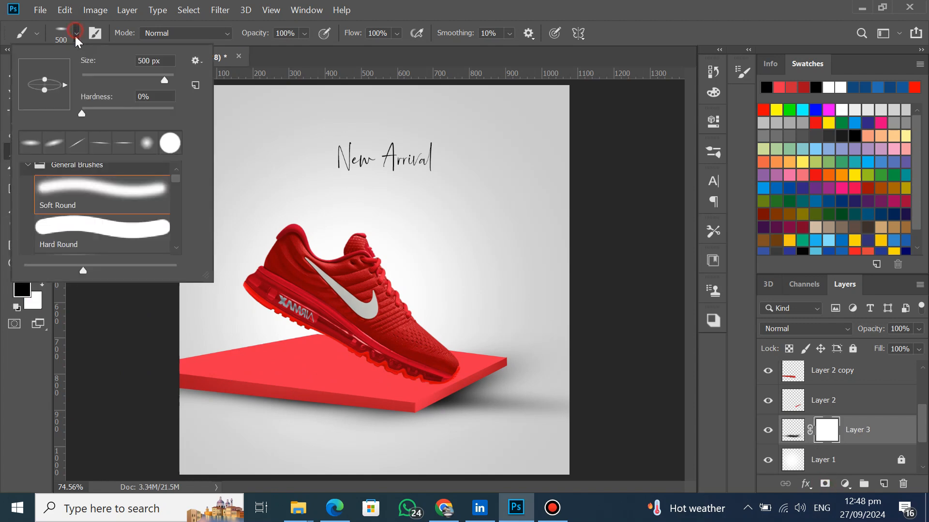
left_click(67, 193)
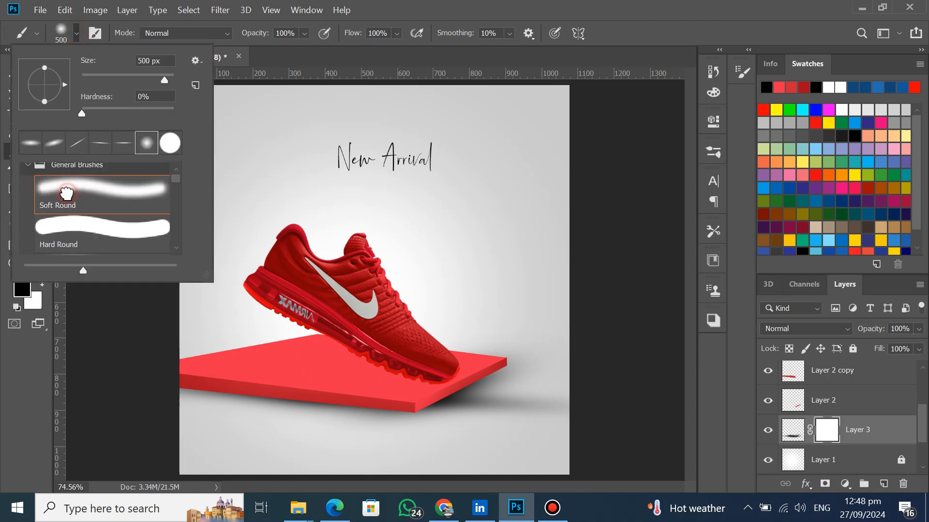
left_click(77, 35)
key("bracketleft")
key("bracketleft")
key("bracketleft")
key("bracketleft")
key("bracketleft")
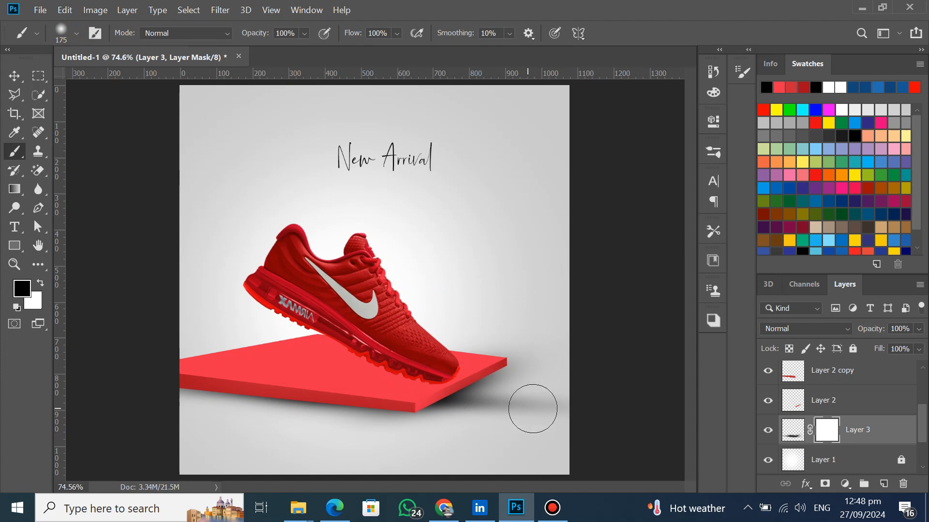
key("bracketright")
key("bracketright")
key("bracketright")
- Paint on Layer 3's mask to fade the excess shadow to the right of and below the platform
left_click_drag(559, 402, 460, 442)
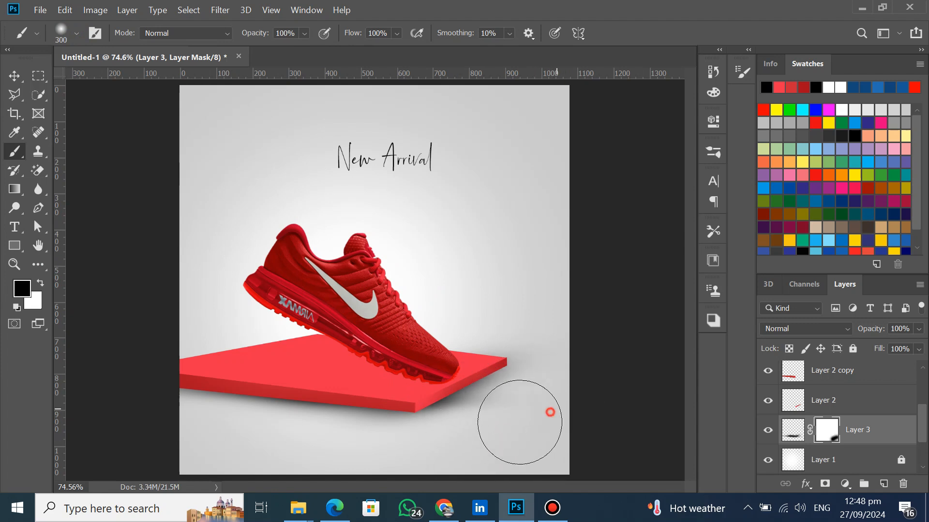
mouse_move(519, 423)
left_mouse_down()
mouse_move(420, 470)
mouse_move(340, 451)
mouse_move(216, 454)
mouse_move(224, 445)
mouse_move(124, 435)
mouse_move(321, 440)
mouse_move(192, 448)
left_mouse_up()
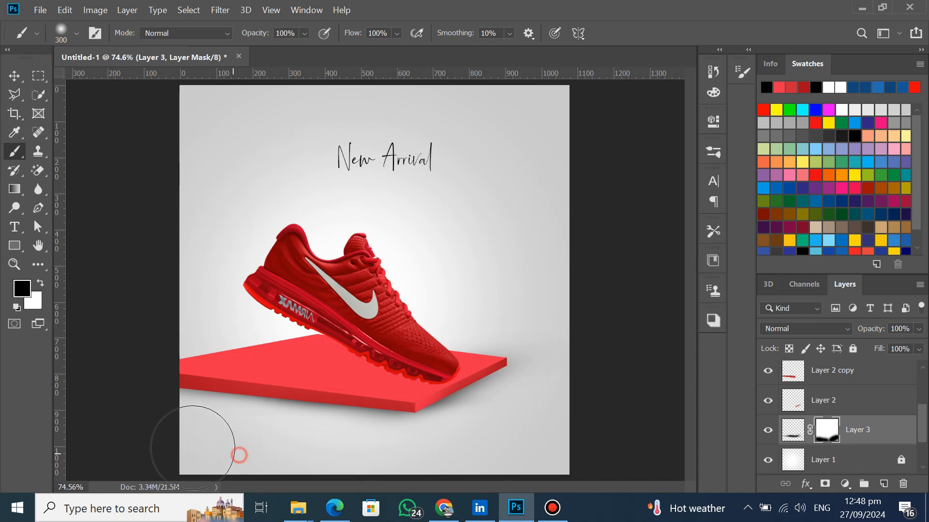
left_click(554, 409)
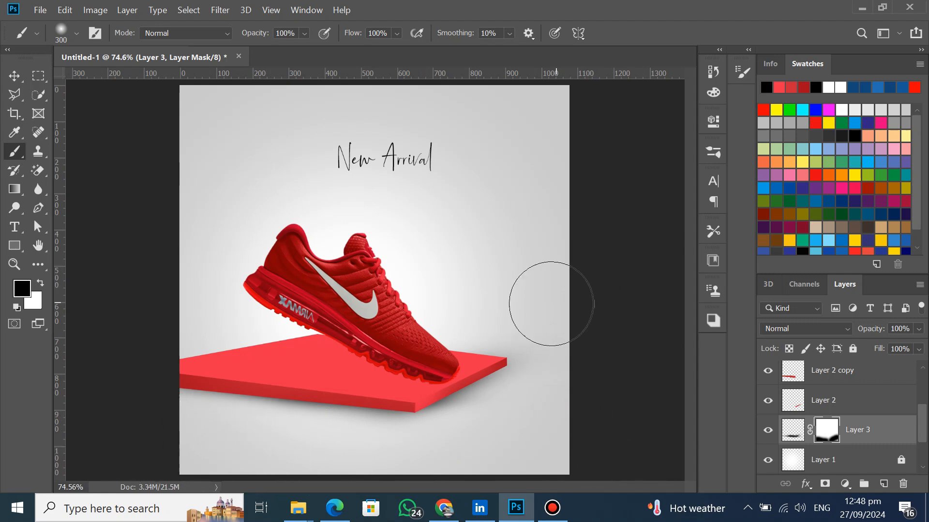
left_click_drag(551, 304, 528, 290)
- Lower the opacity of the platform's shadow layer to 80%
left_click(14, 75)
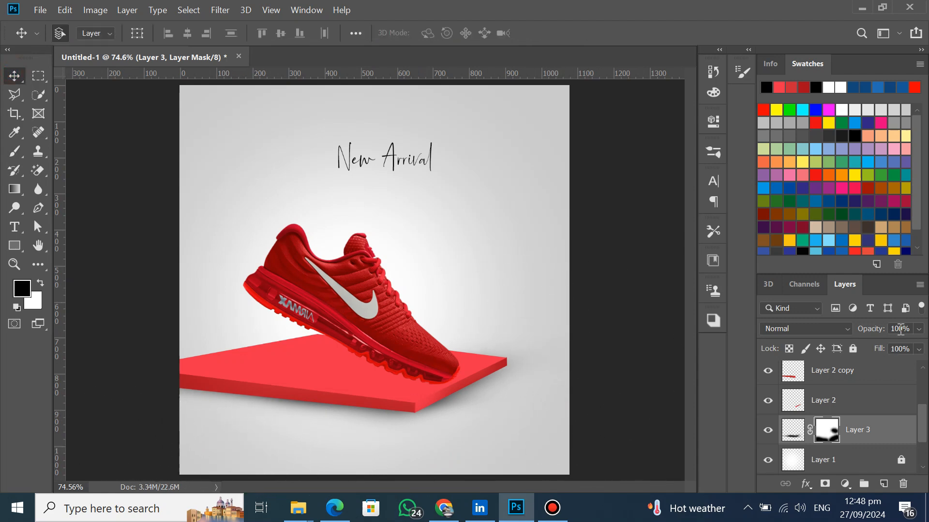
left_click_drag(882, 334, 913, 332)
left_click(14, 75)
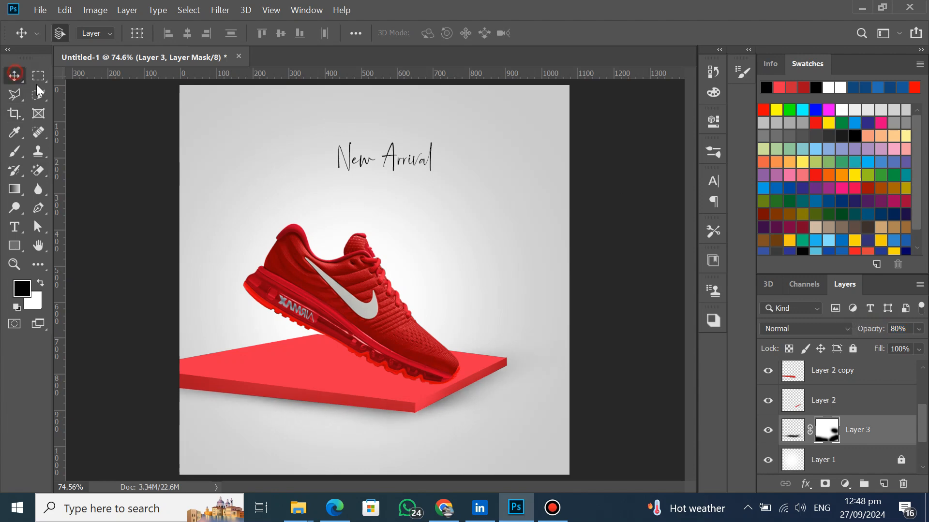
key("ctrl+2")
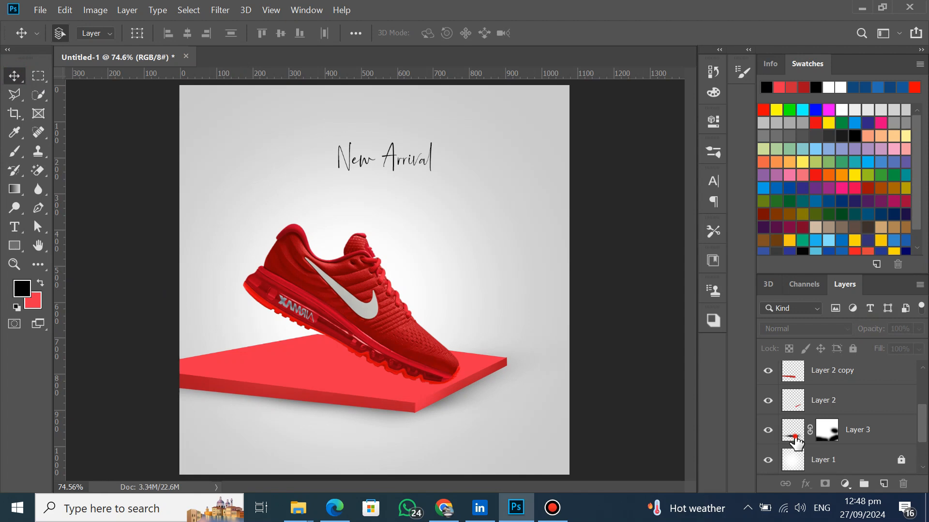
left_click(793, 436)
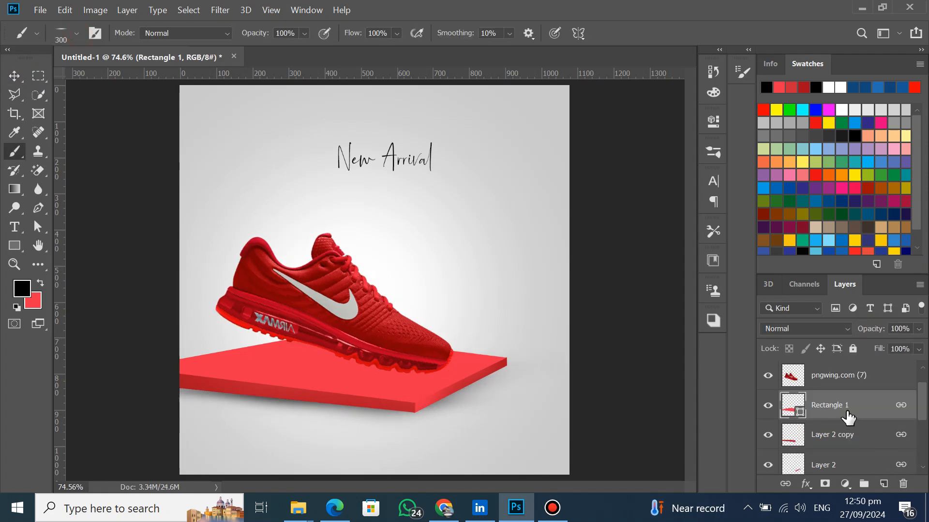
- Add a new layer above Rectangle 1 and paint a thin black shadow under the shoe's front sole with a 400 px flattened brush
left_click(881, 484)
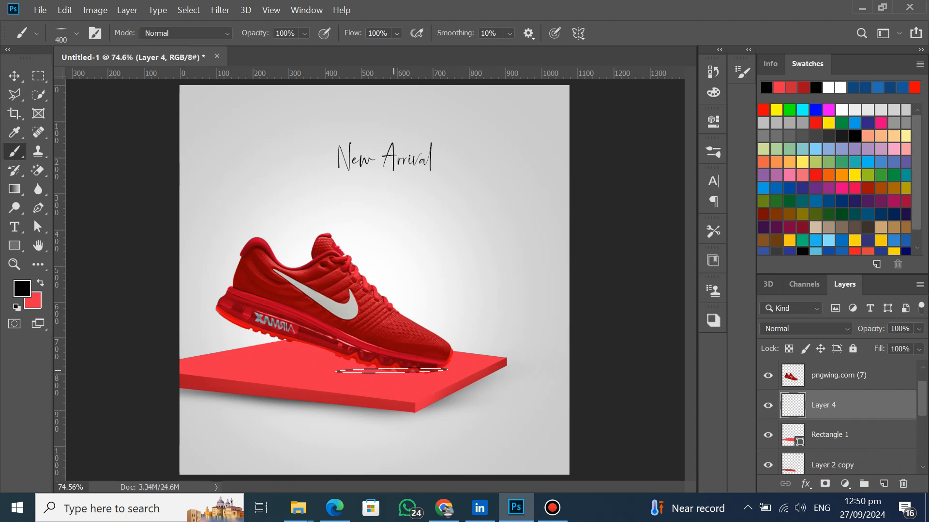
left_click(387, 371)
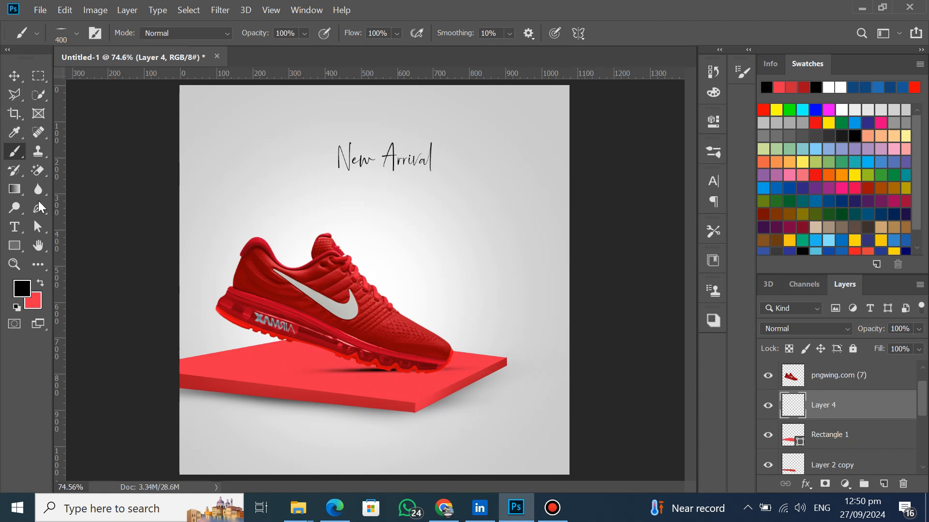
left_click(15, 76)
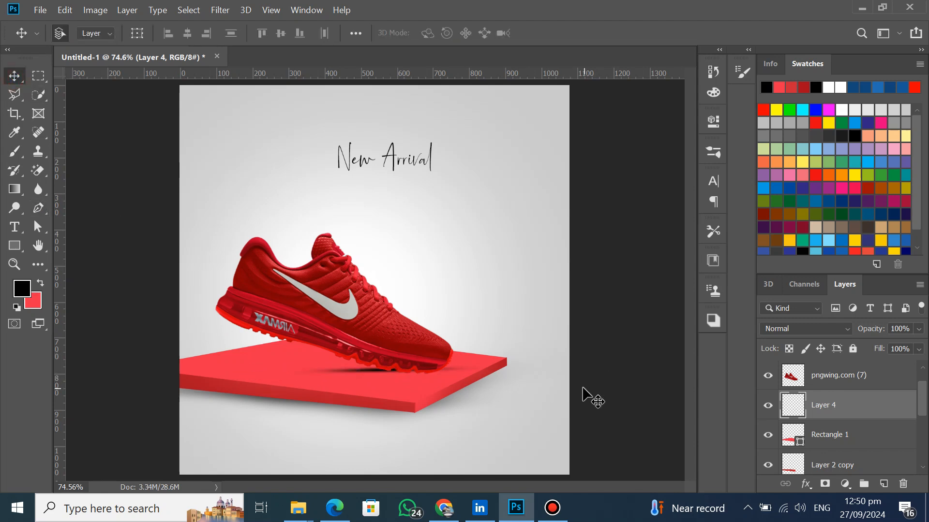
- Transform the shoe's shadow to about 140% width and 321% height, rotated about 5.75°, and position it under the sole
key("ctrl+t")
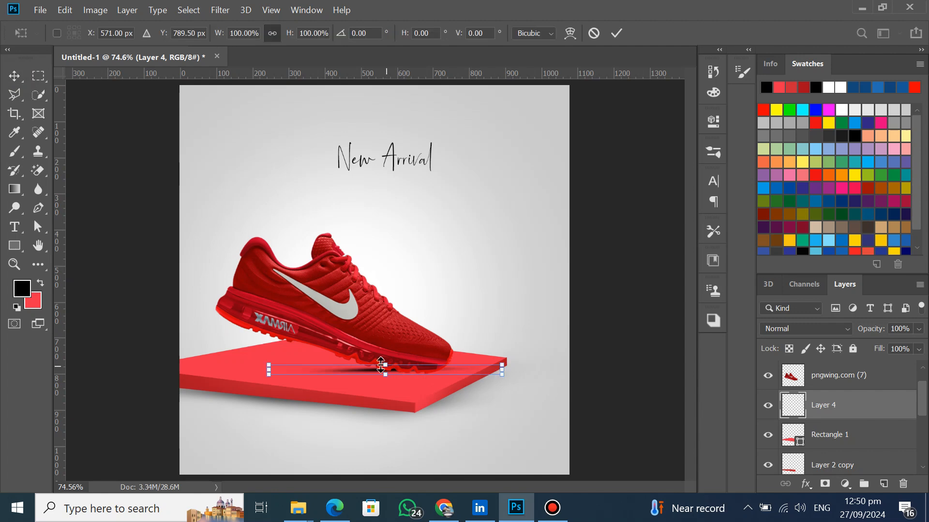
mouse_move(381, 364)
left_mouse_down()
mouse_move(381, 348)
mouse_move(381, 373)
left_mouse_up()
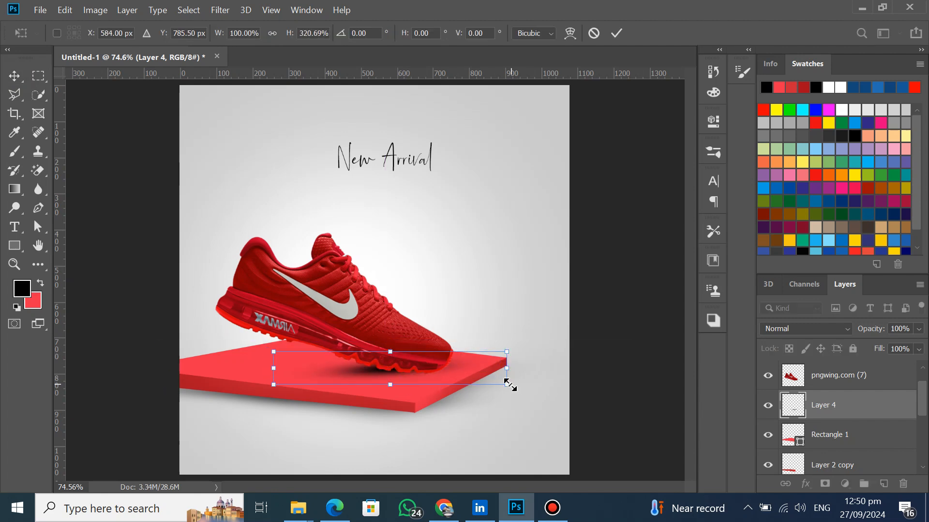
scroll(378, 372, "up", 1)
scroll(380, 370, "up", 2)
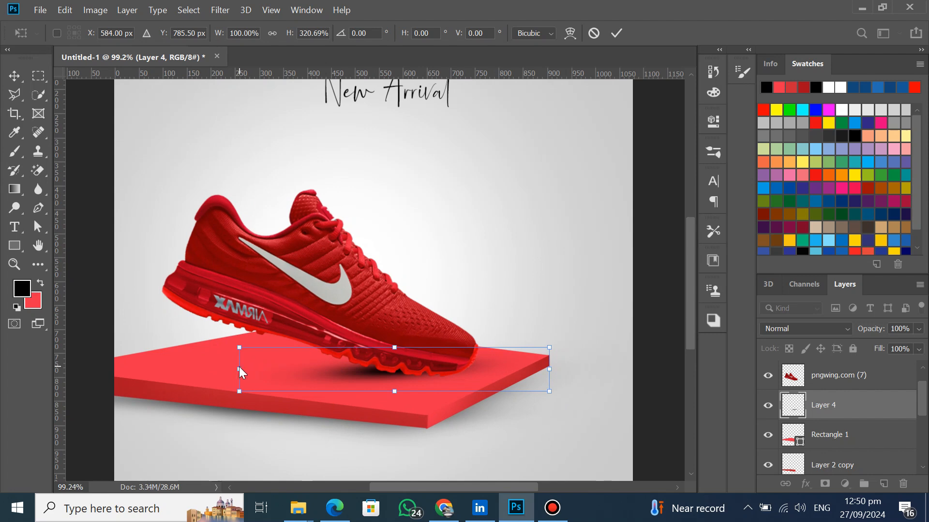
left_click_drag(237, 369, 240, 323)
left_click_drag(472, 371, 498, 369)
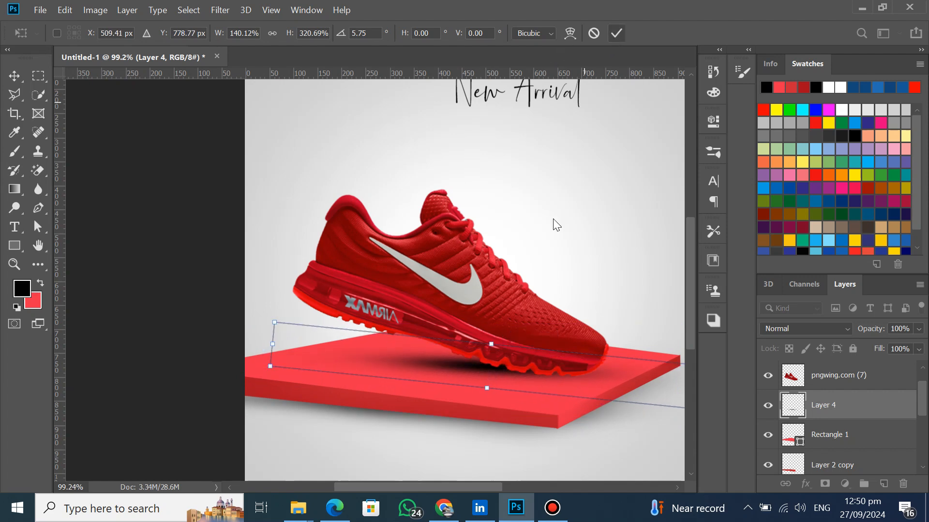
mouse_move(491, 344)
left_mouse_down()
mouse_move(490, 352)
mouse_move(490, 343)
left_mouse_up()
left_click(614, 34)
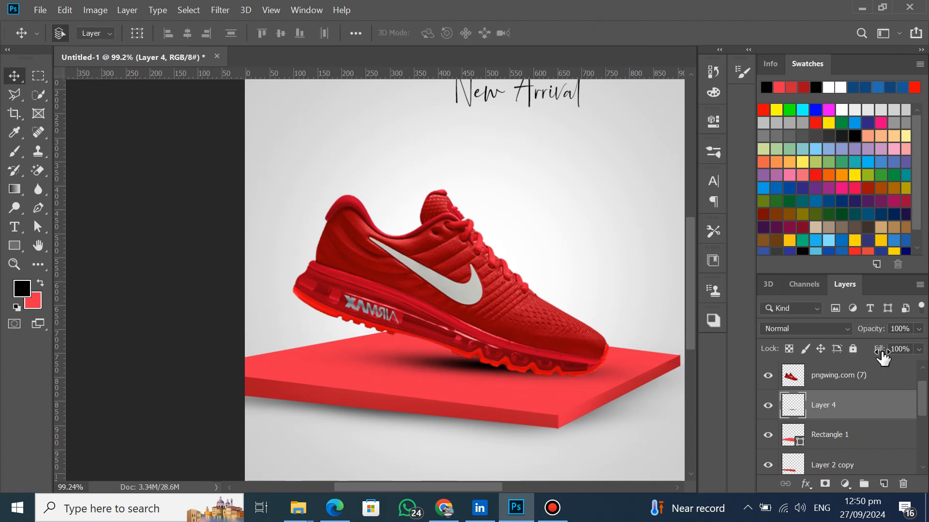
- Reduce the opacity of the shoe's shadow layer to 49%
left_click_drag(870, 329, 837, 333)
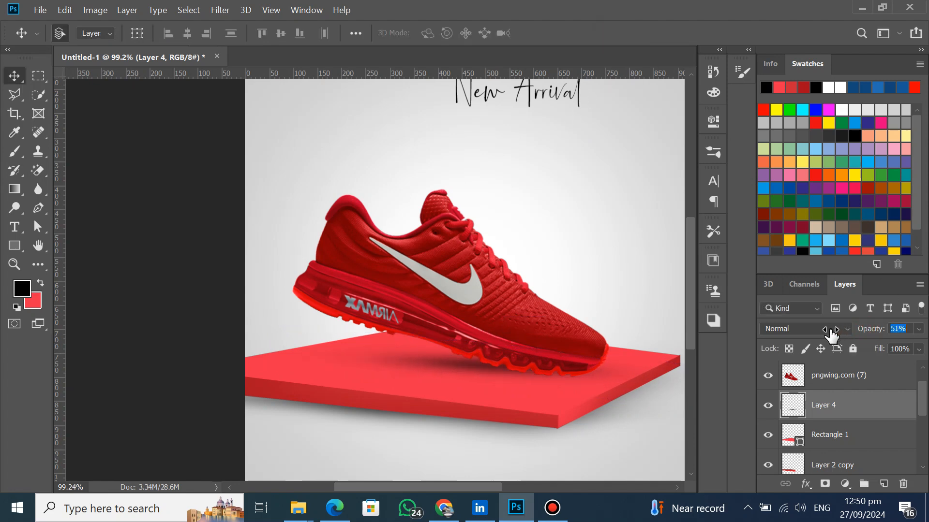
scroll(316, 415, "down", 7)
scroll(381, 167, "up", 4)
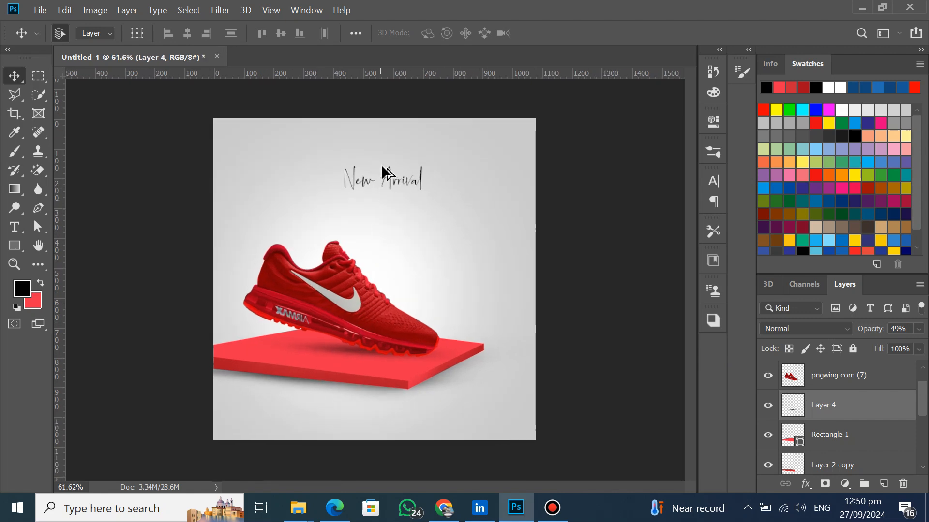
scroll(382, 239, "down", 1)
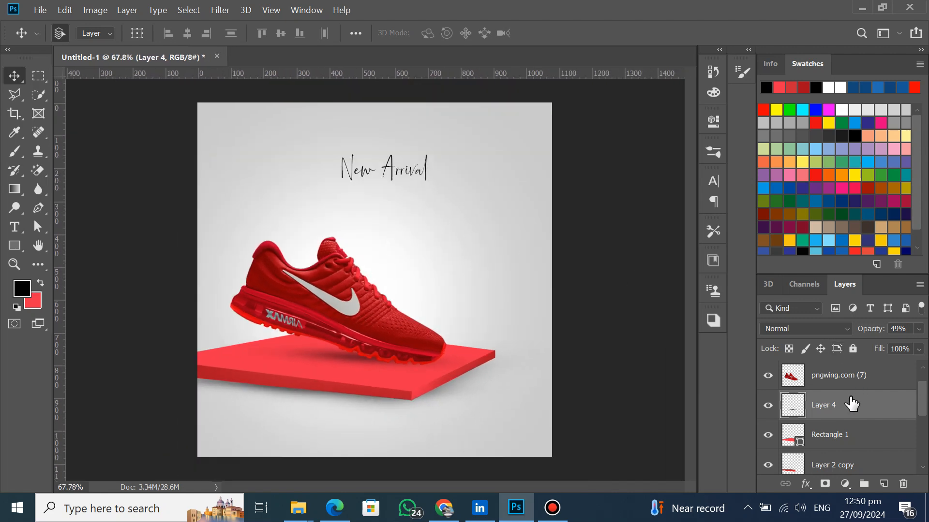
- Duplicate the "New Arrival" text layer and move the copy just below the original headline
scroll(842, 394, "up", 1)
left_click(845, 377)
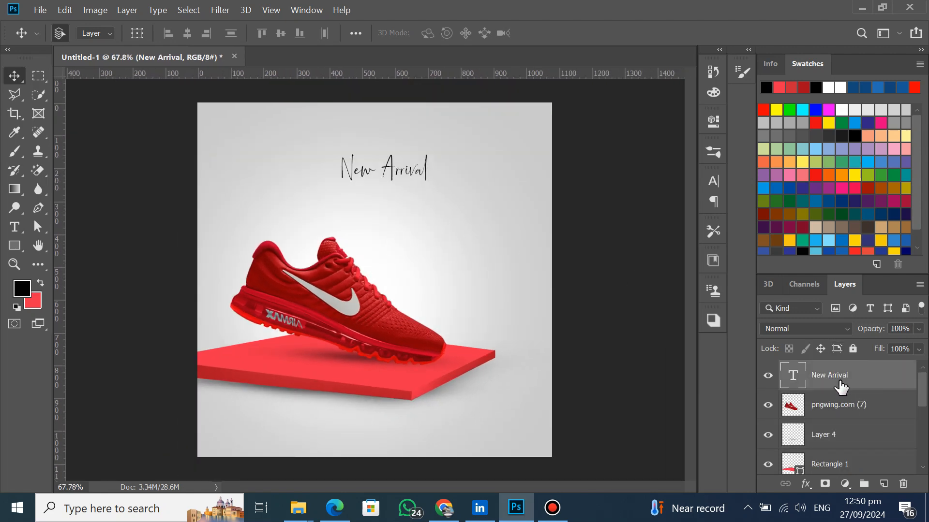
left_click_drag(840, 386, 883, 484)
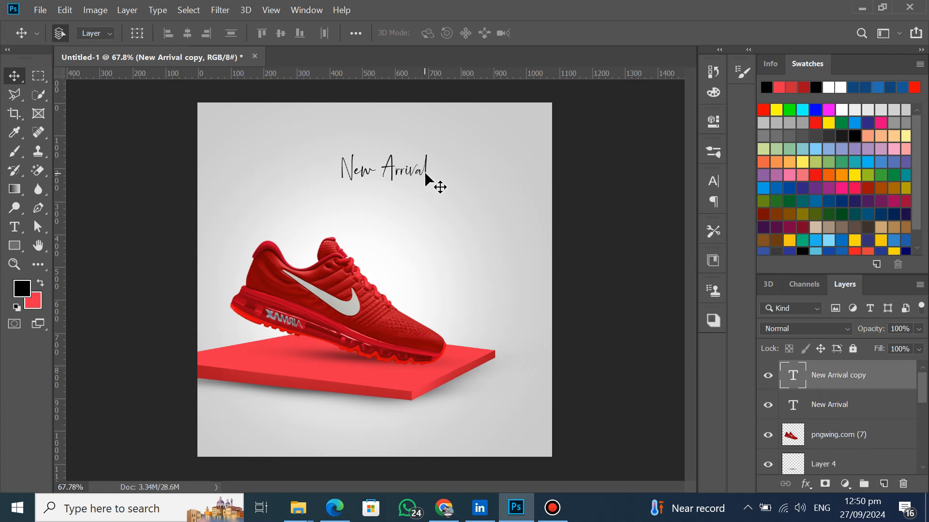
left_click_drag(409, 180, 409, 200)
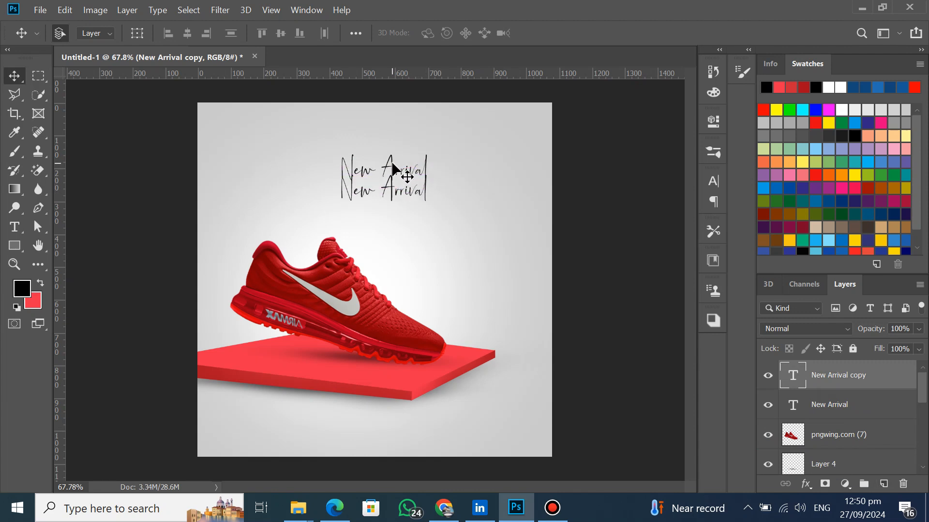
- Move the original "New Arrival" headline slightly up and replace the text of the copy below it with "Sneakers"
left_click_drag(393, 169, 390, 155)
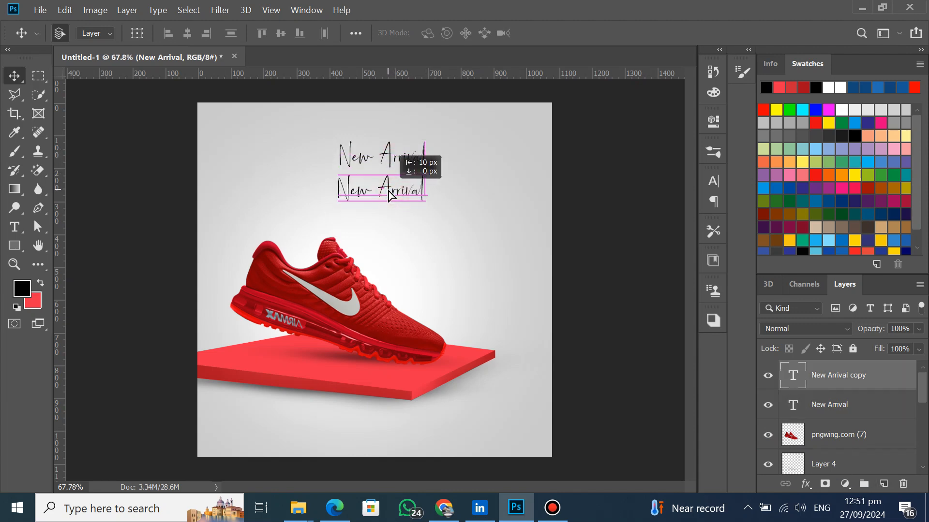
double_click(391, 193)
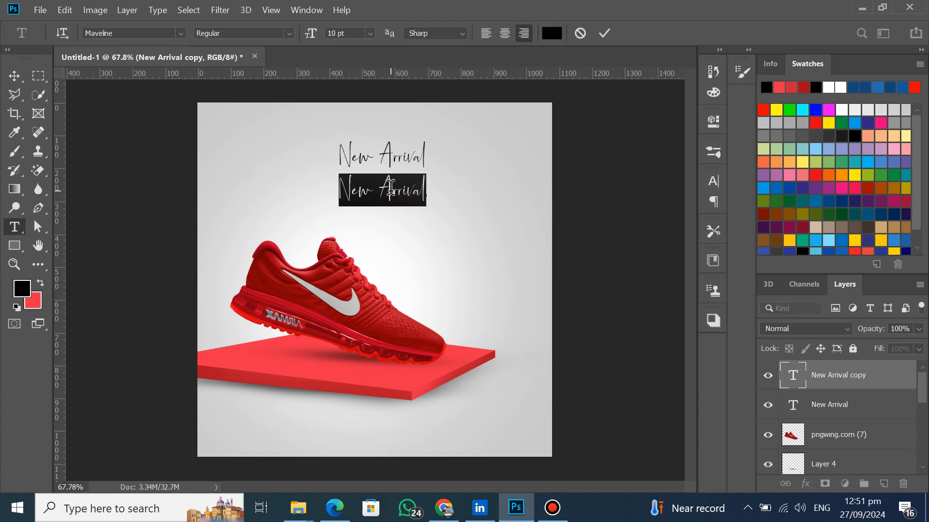
type("Sneakers")
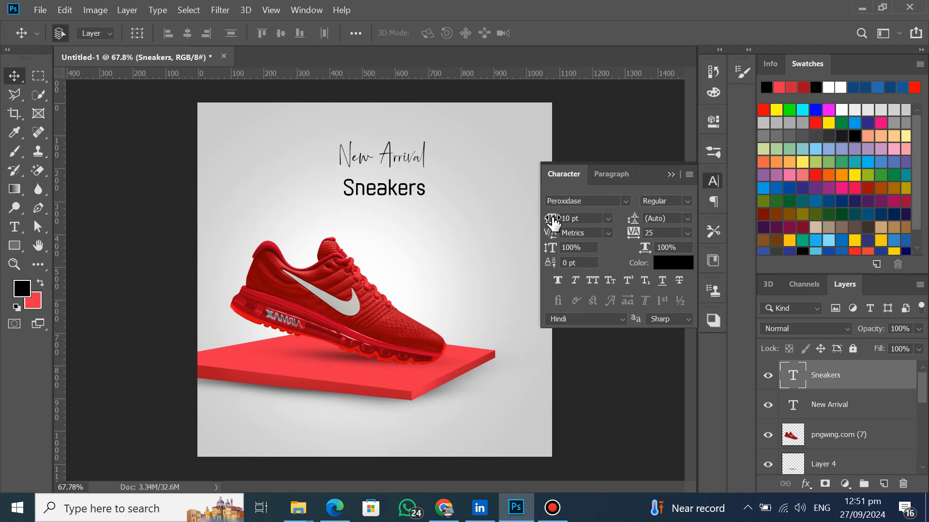
- Format the "Sneakers" text in Comfortaa SemiBold, all caps, at 16 pt
left_click(551, 200)
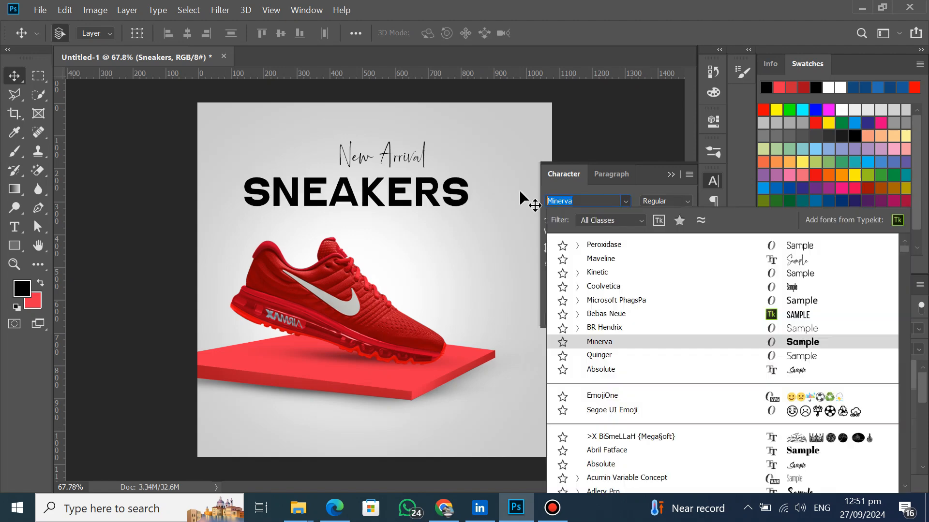
type("comfortaa")
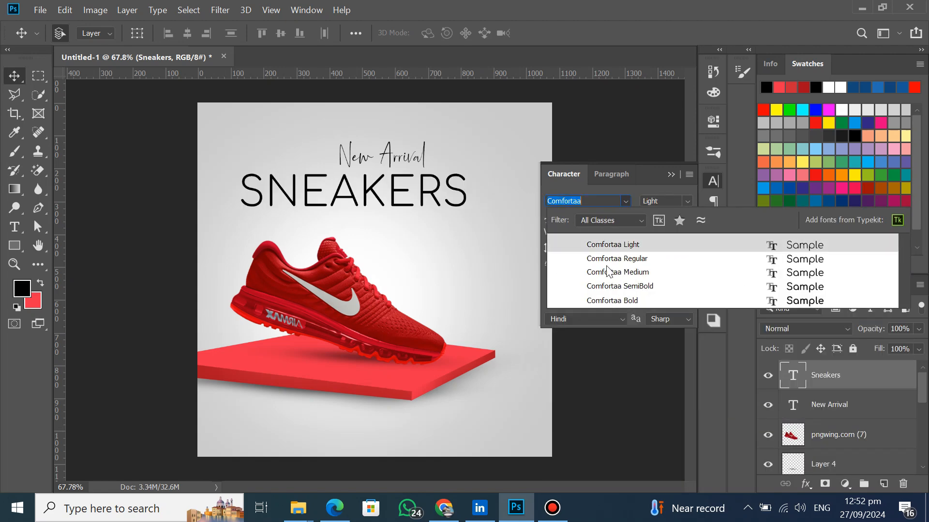
left_click(610, 286)
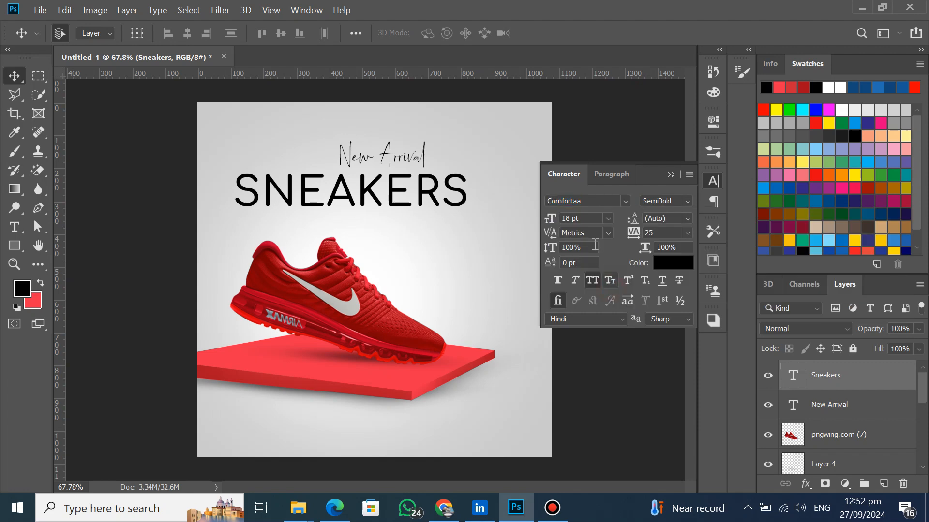
left_click(608, 218)
left_click(583, 328)
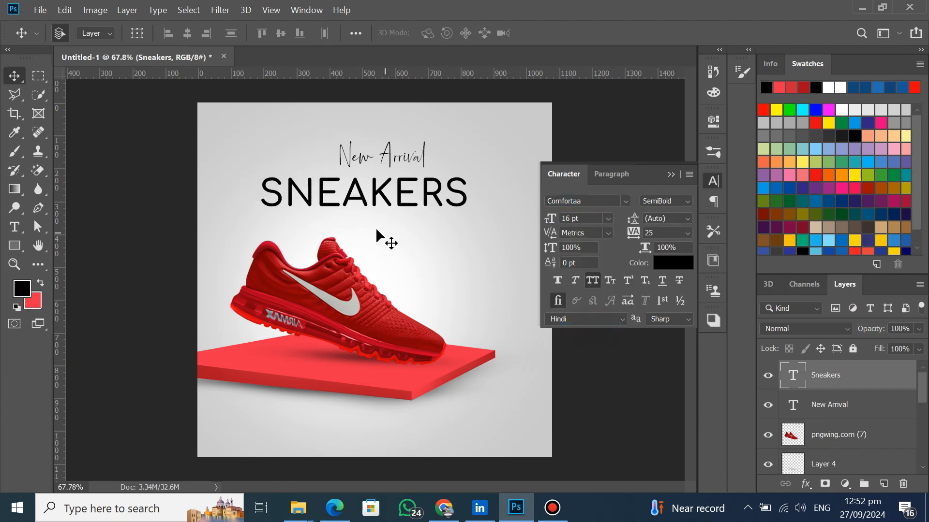
- Set the "Sneakers" text's tracking to -25 and center it beneath the "New Arrival" headline
left_click(686, 233)
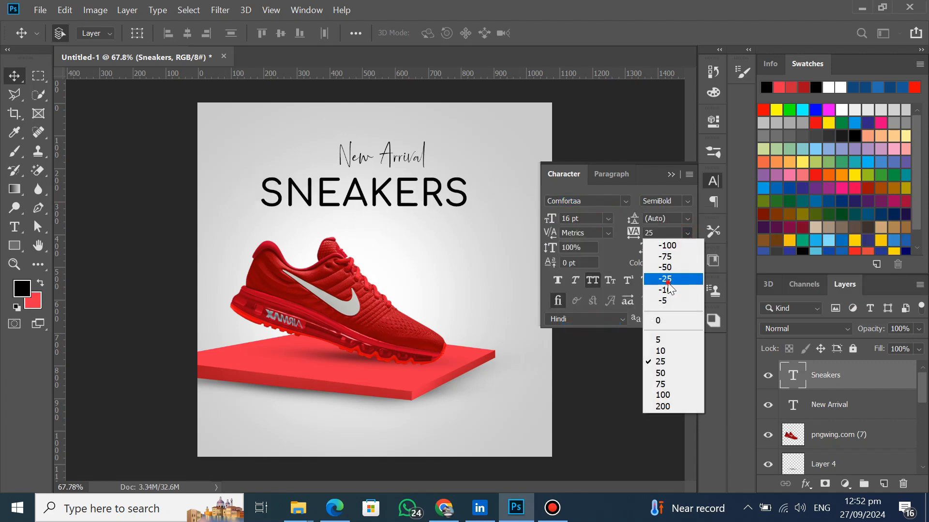
left_click(668, 275)
left_click_drag(341, 203, 352, 196)
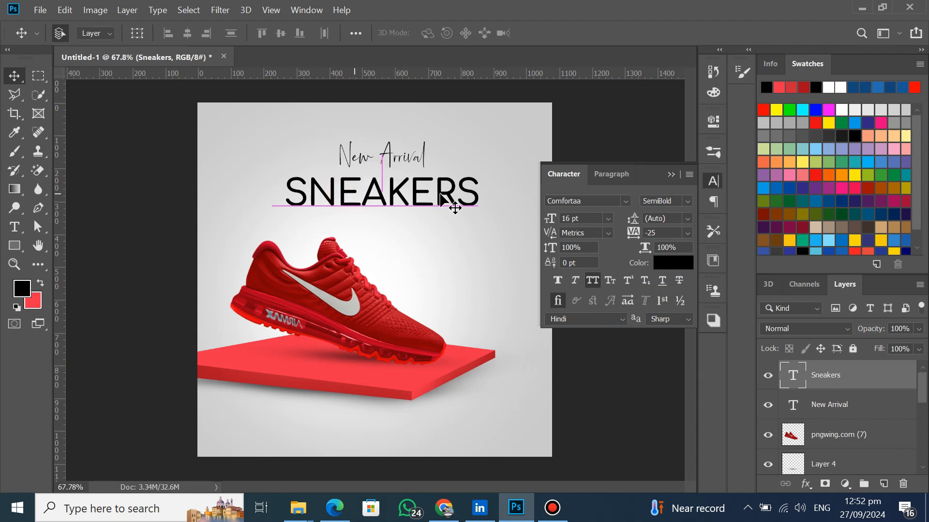
- Change the "Sneakers" text style to Bold and apply faux bold to it
left_click(687, 201)
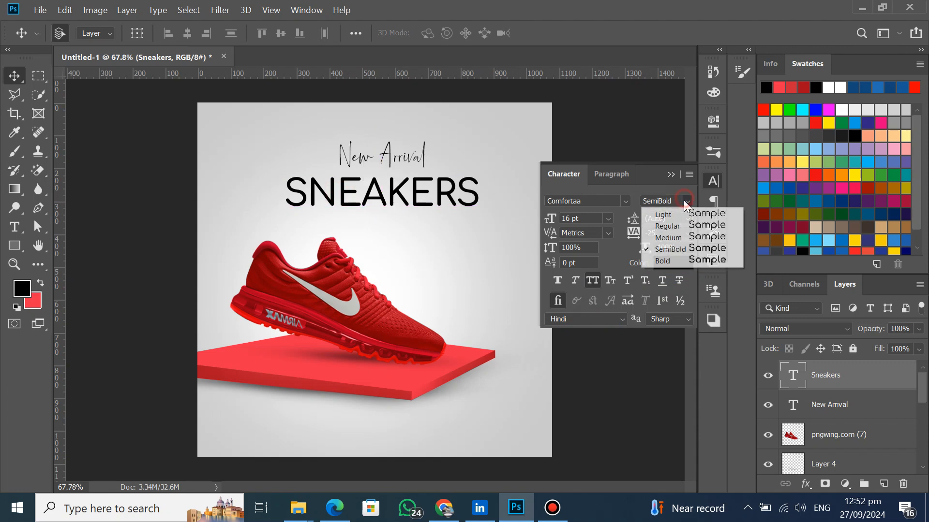
left_click(676, 260)
left_click_drag(394, 192, 403, 192)
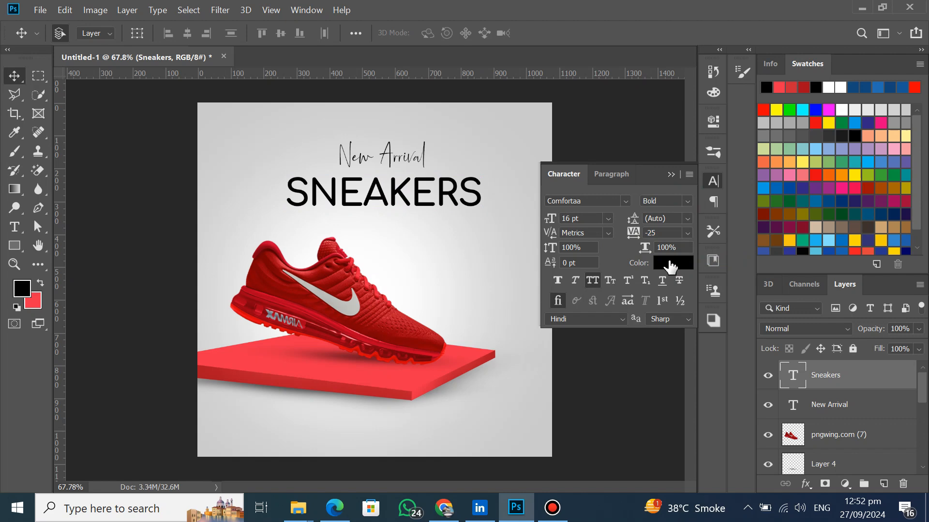
left_click(557, 280)
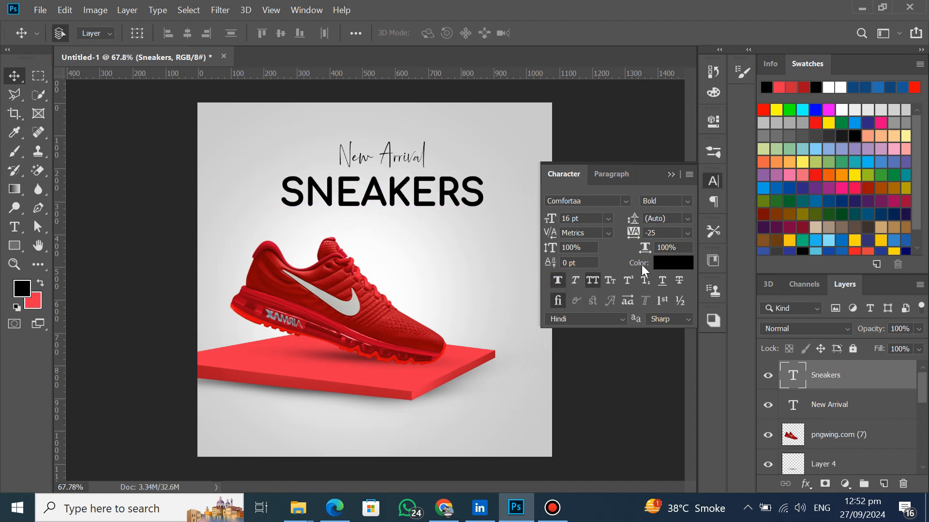
- Recolor the "Sneakers" text with the red sampled from the platform's surface
left_click(666, 263)
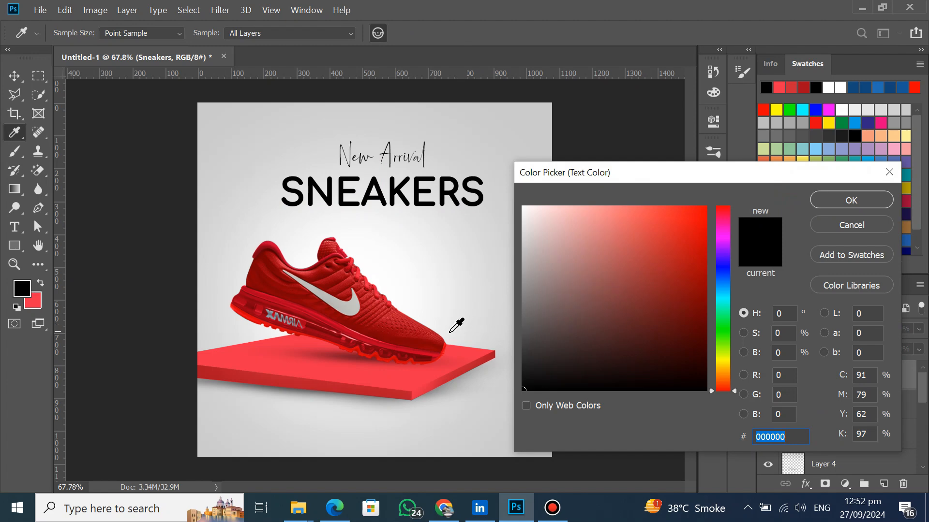
left_click(361, 366)
left_click(822, 198)
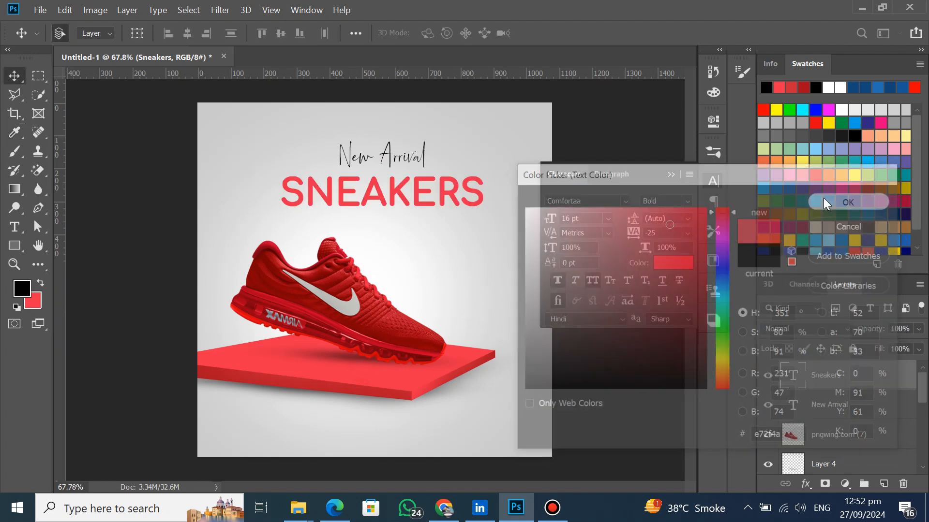
left_click(712, 183)
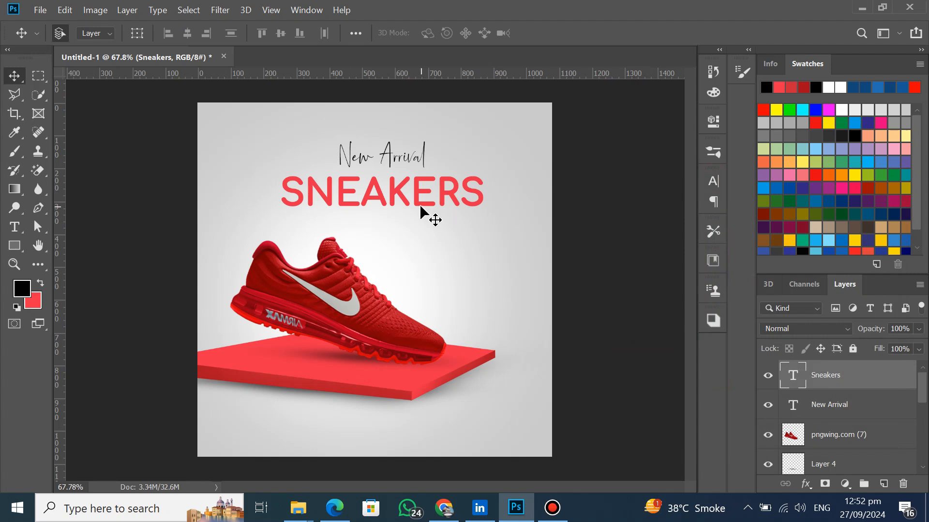
- Nudge the "Sneakers" text slightly to the right in small increments
key("Right")
key("Right")
key("Right")
key("Right")
key("Right")
key("Right")
key("Right")
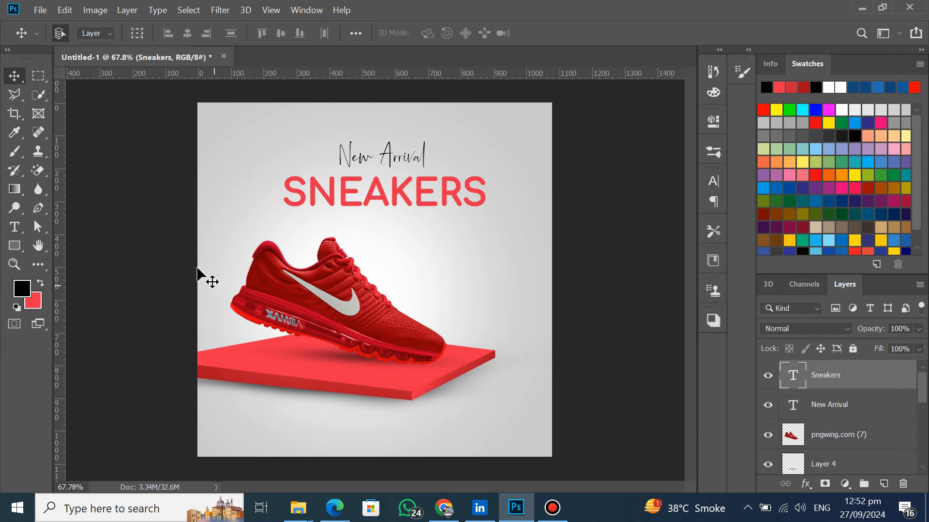
- Add a new empty layer directly above the locked Layer 1
scroll(822, 443, "down", 1)
scroll(824, 443, "down", 2)
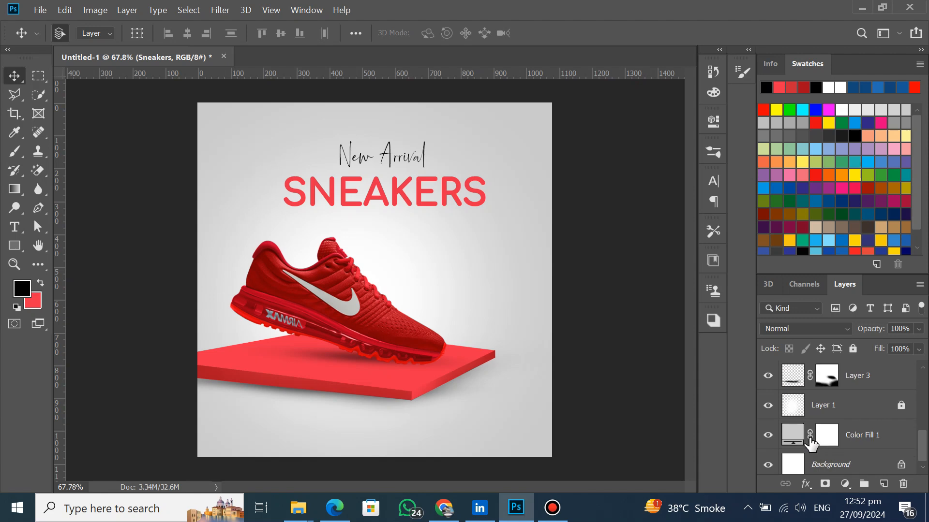
left_click(827, 411)
left_click(884, 484)
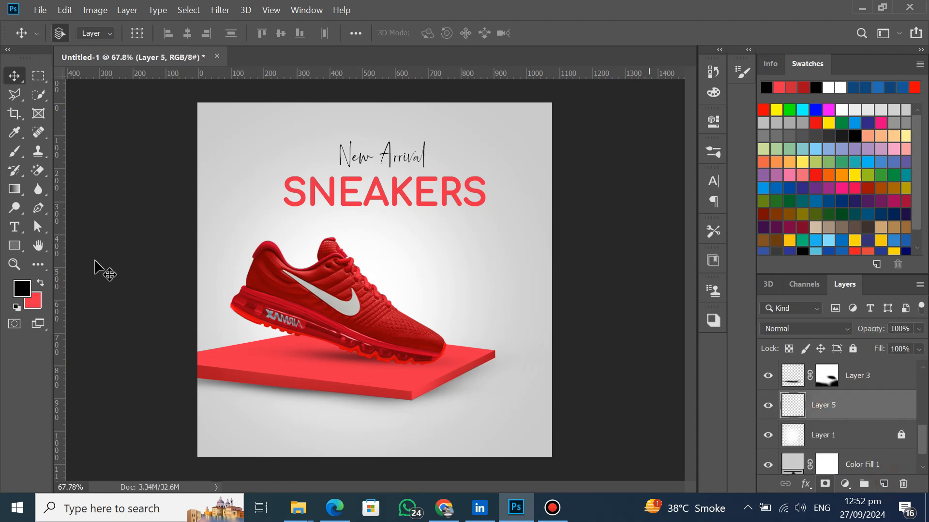
- Choose the Circle 2 brush from the DD Circle Shape Brushes 54009 set for the Brush tool
left_click(11, 153)
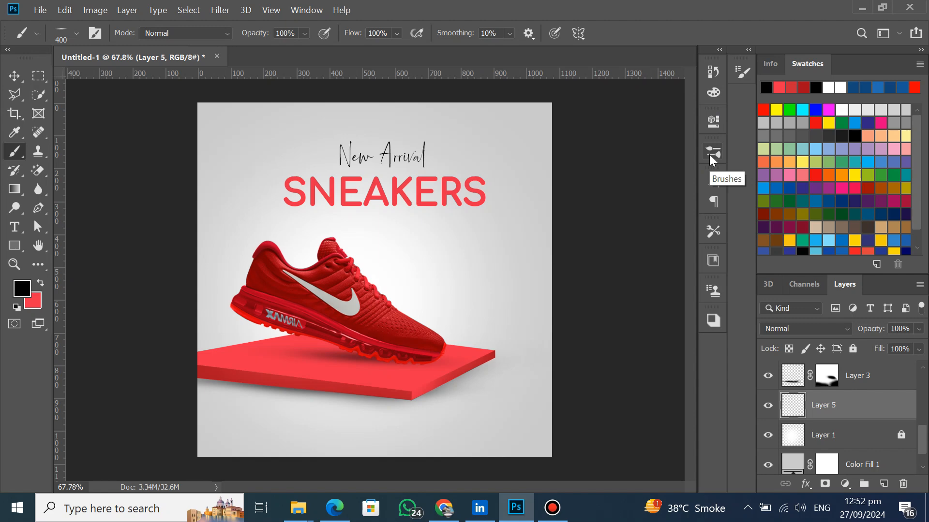
left_click(293, 13)
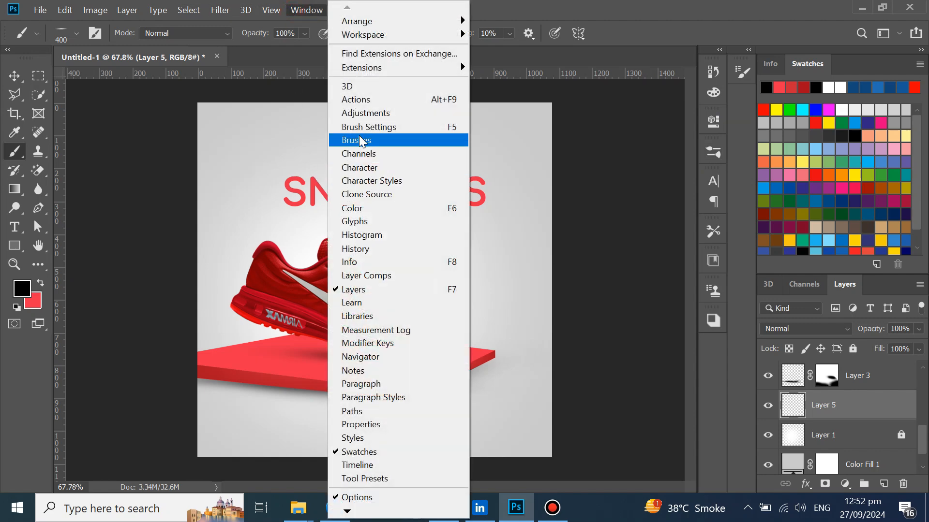
left_click(362, 140)
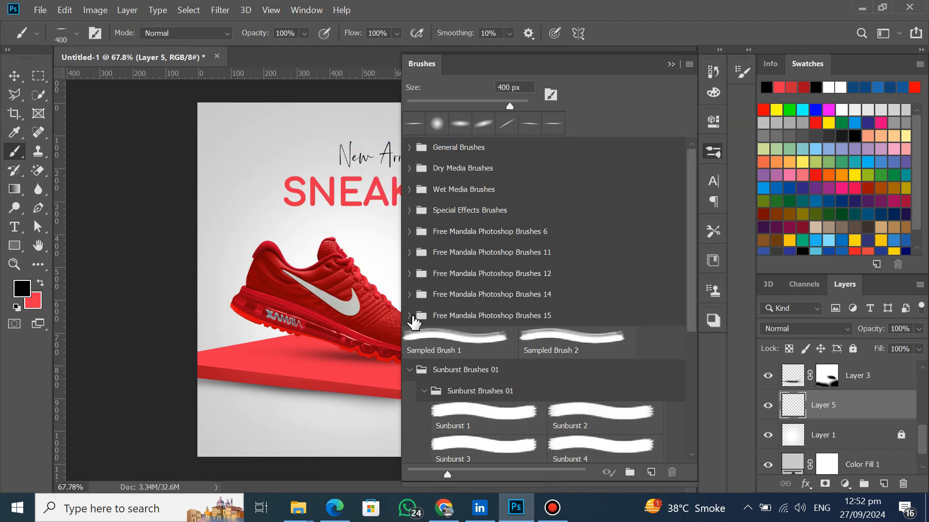
left_click(410, 370)
scroll(471, 385, "down", 3)
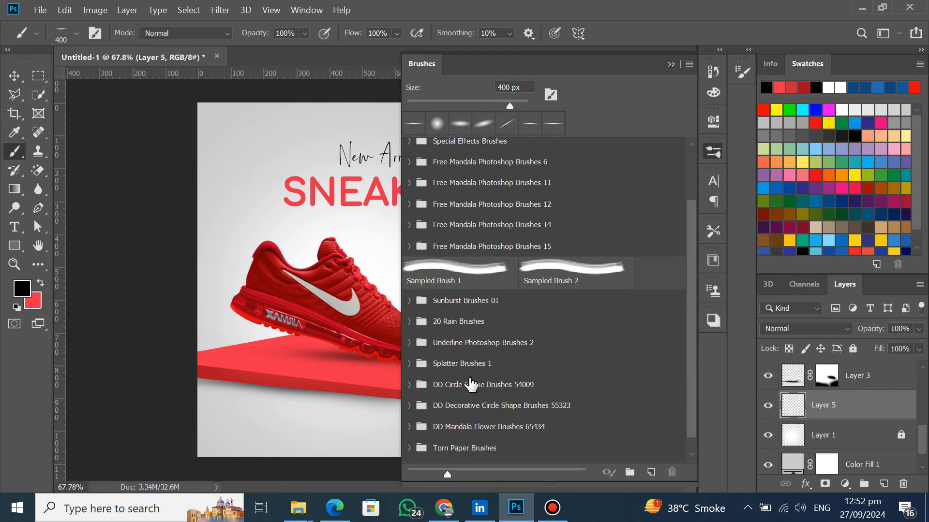
scroll(471, 384, "down", 1)
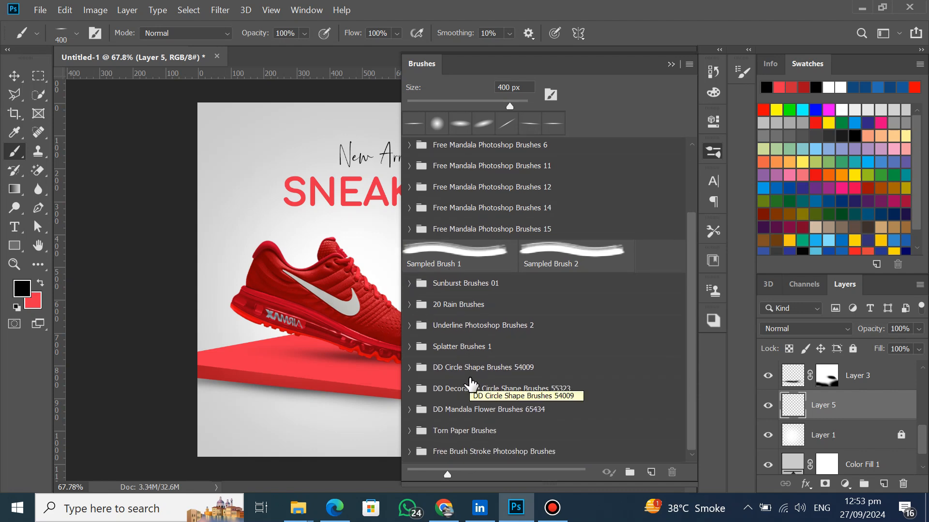
left_click(410, 369)
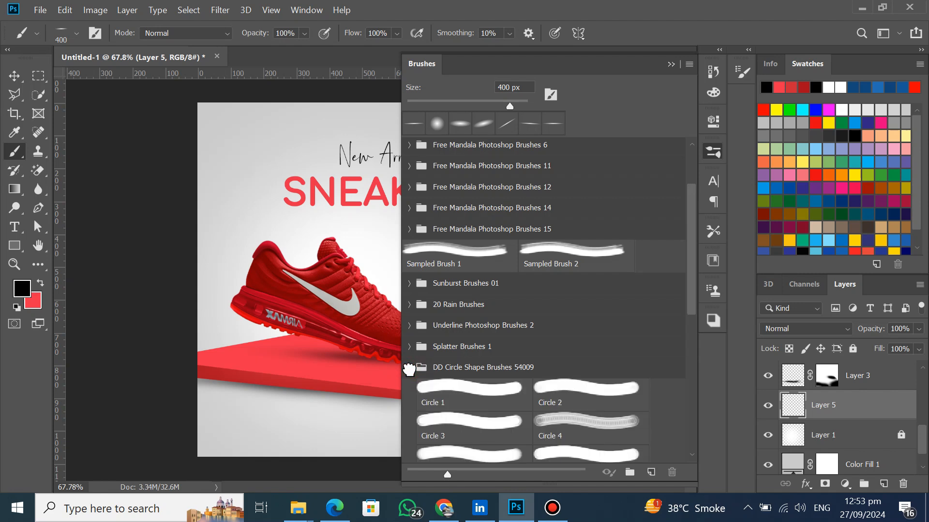
left_click(410, 369)
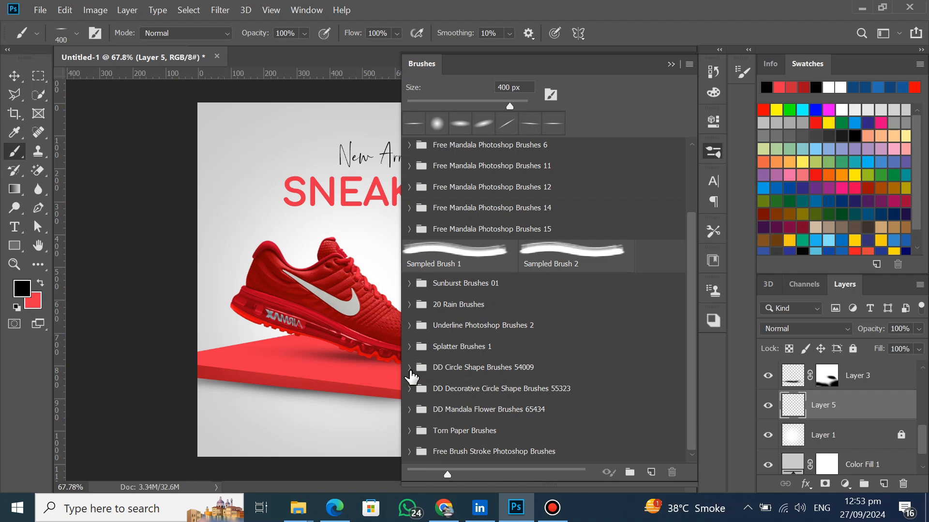
left_click(410, 370)
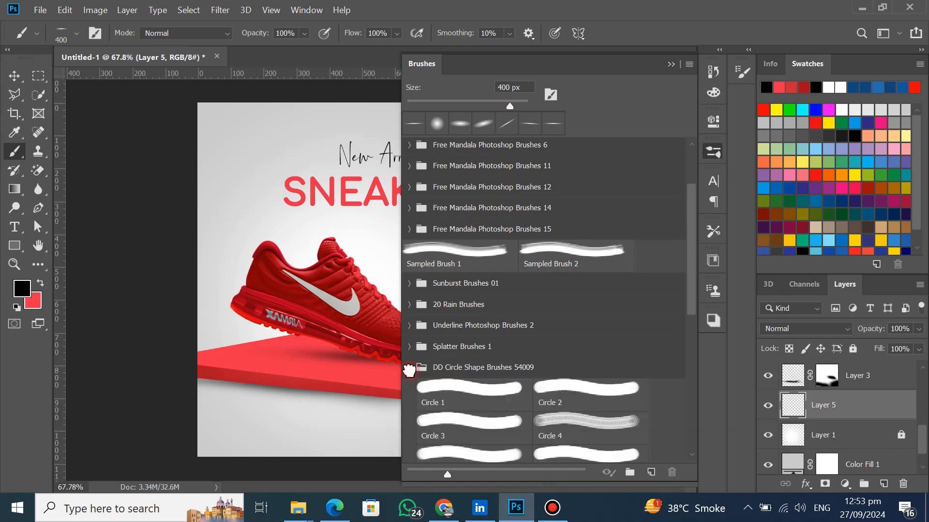
scroll(500, 406, "down", 1)
left_click(571, 338)
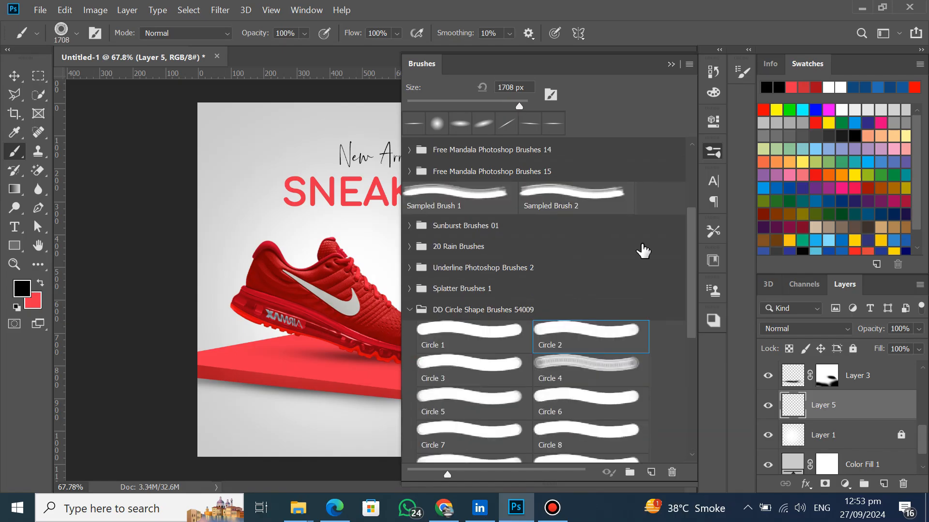
left_click(713, 154)
- Reduce the circle brush to 1000 px and stamp black concentric rings once at the center of the canvas
key("bracketleft")
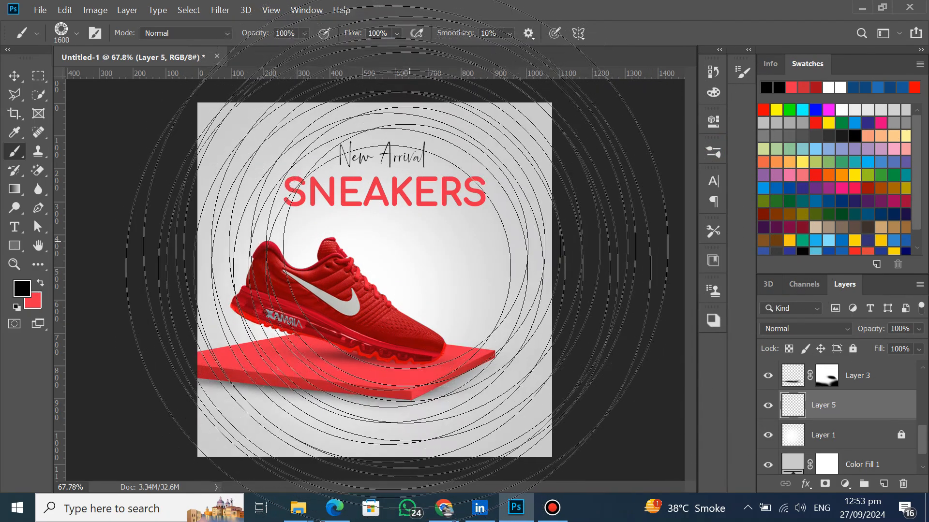
key("bracketleft")
key("bracketleft")
key("bracketleft")
key("bracketleft")
key("bracketleft")
key("bracketleft")
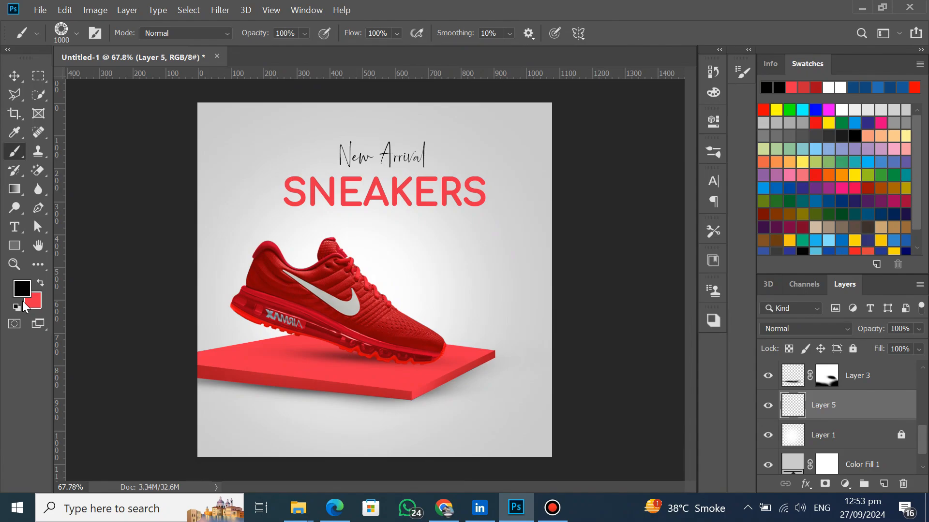
left_click(375, 279)
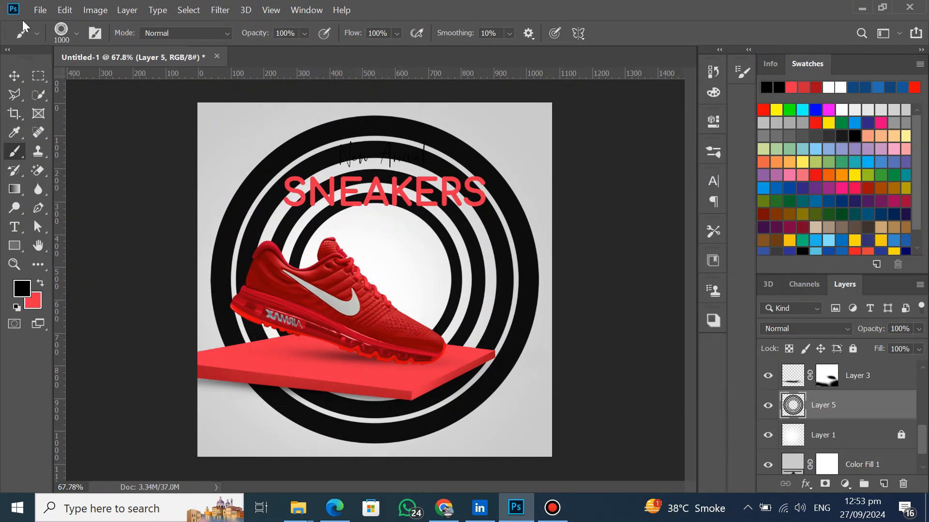
- Lower the opacity of the concentric rings layer to 4% and add a layer mask to it
left_click_drag(877, 329, 807, 339)
left_click(825, 484)
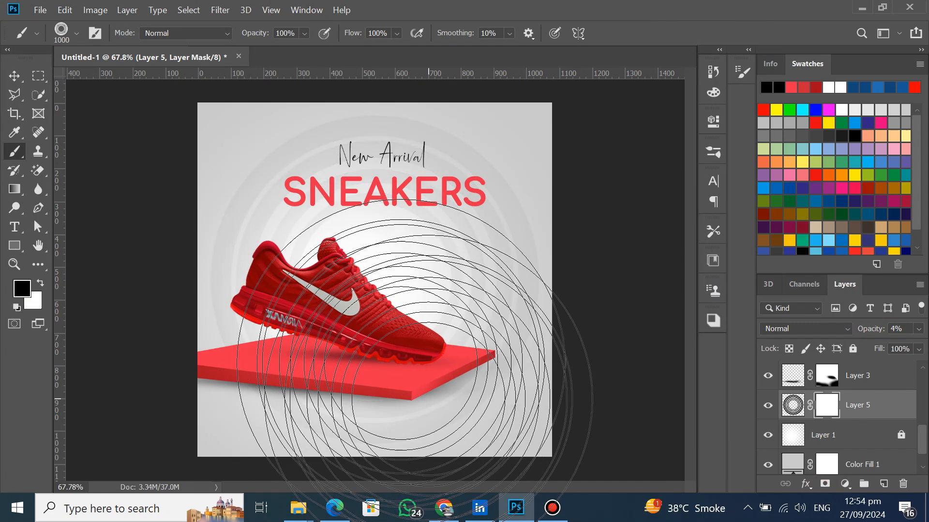
- Switch to the Soft Round brush and reduce its size to 117 px
left_click(75, 35)
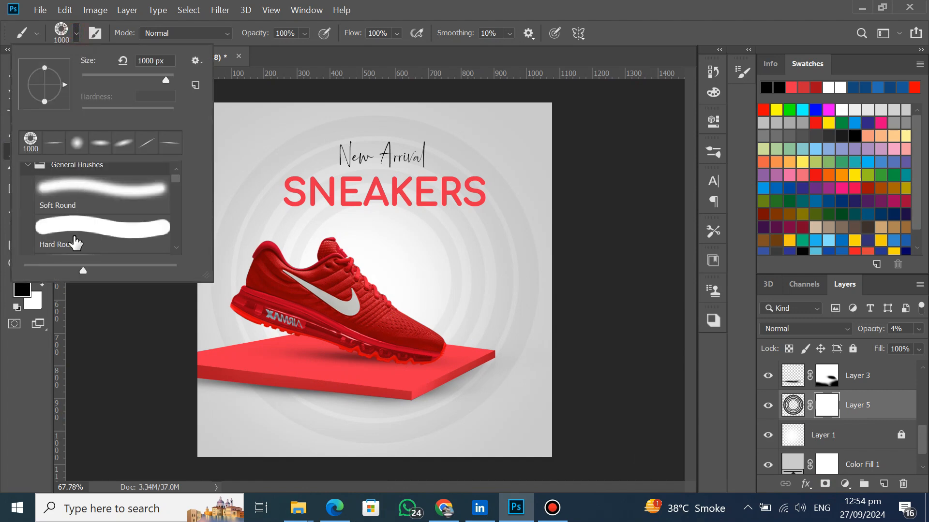
left_click(70, 205)
left_click(75, 27)
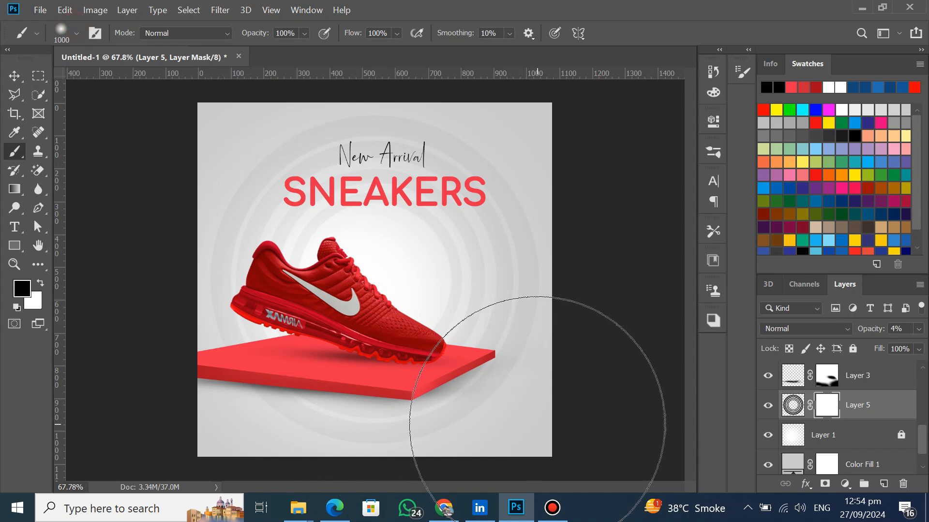
left_click(76, 34)
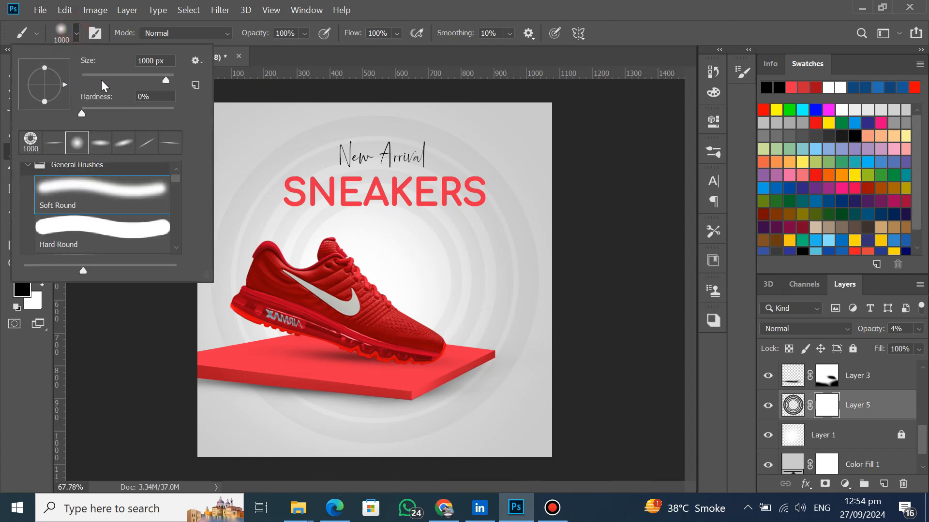
left_click_drag(103, 83, 131, 82)
left_click(78, 32)
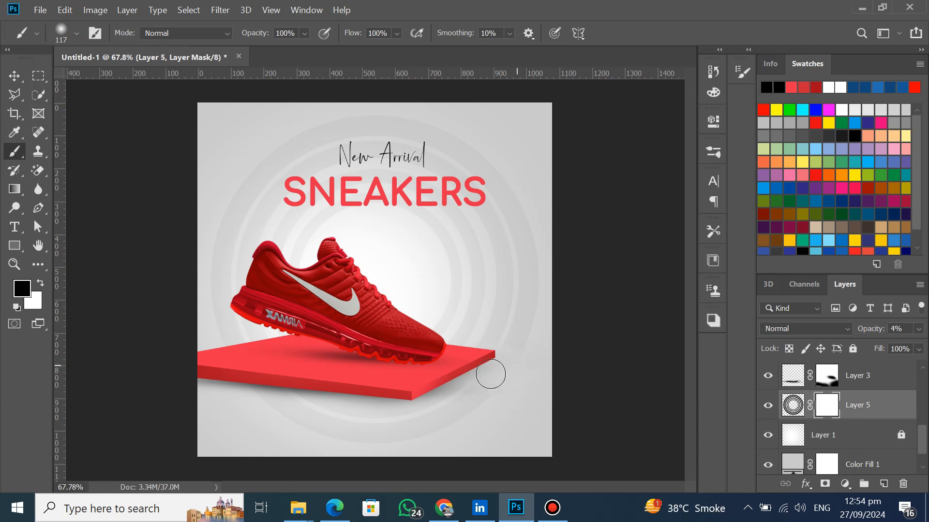
- Paint black on the concentric rings layer's mask to hide the rings below the platform
left_click_drag(356, 382, 436, 401)
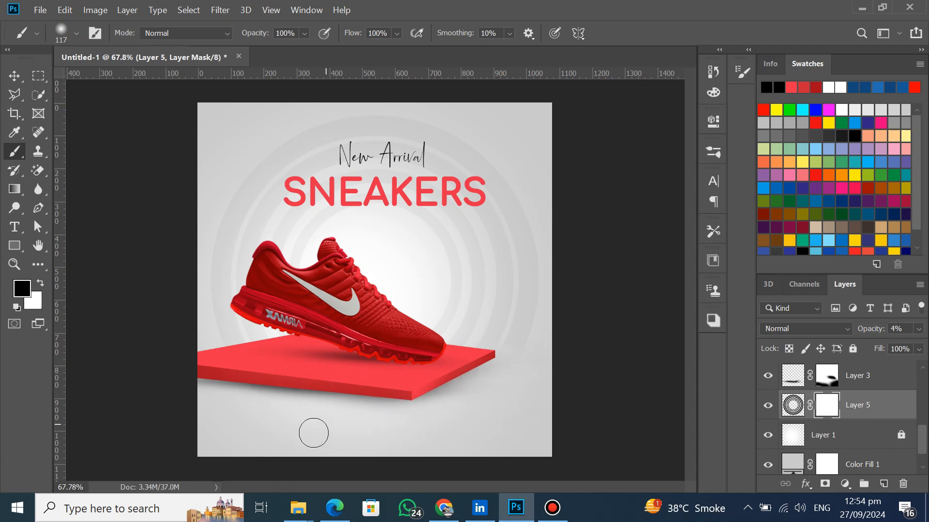
mouse_move(313, 433)
left_mouse_down()
mouse_move(472, 442)
mouse_move(301, 419)
mouse_move(432, 425)
mouse_move(294, 420)
mouse_move(431, 418)
left_mouse_up()
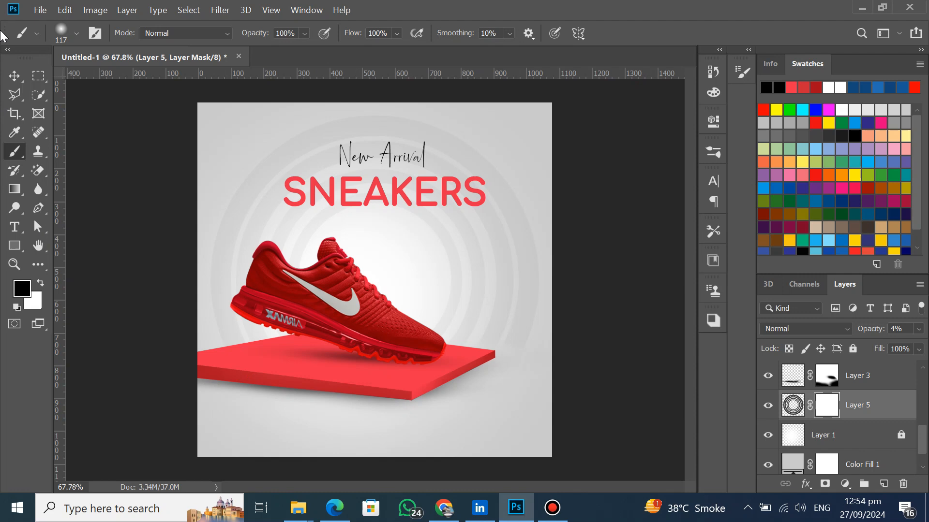
left_click(14, 78)
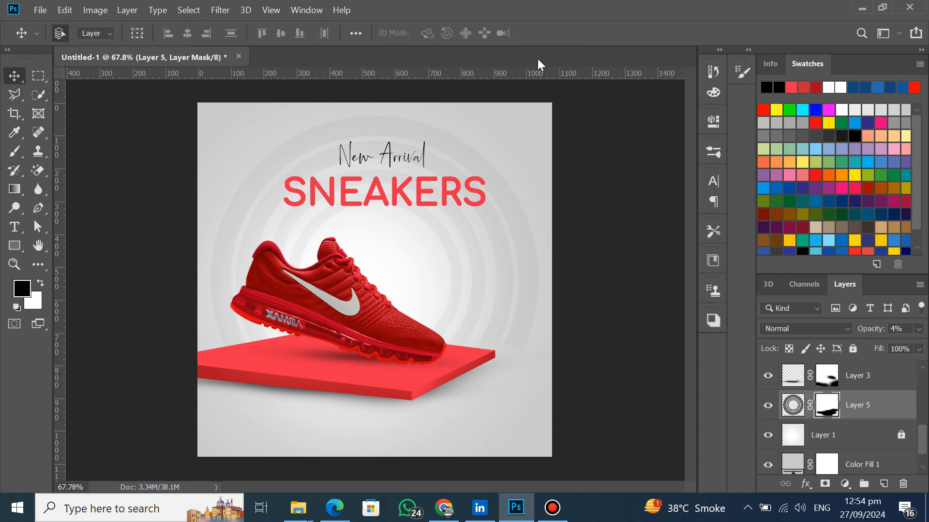
- Duplicate the SNEAKERS text layer and move the copy toward the canvas's upper-right corner
scroll(880, 393, "up", 5)
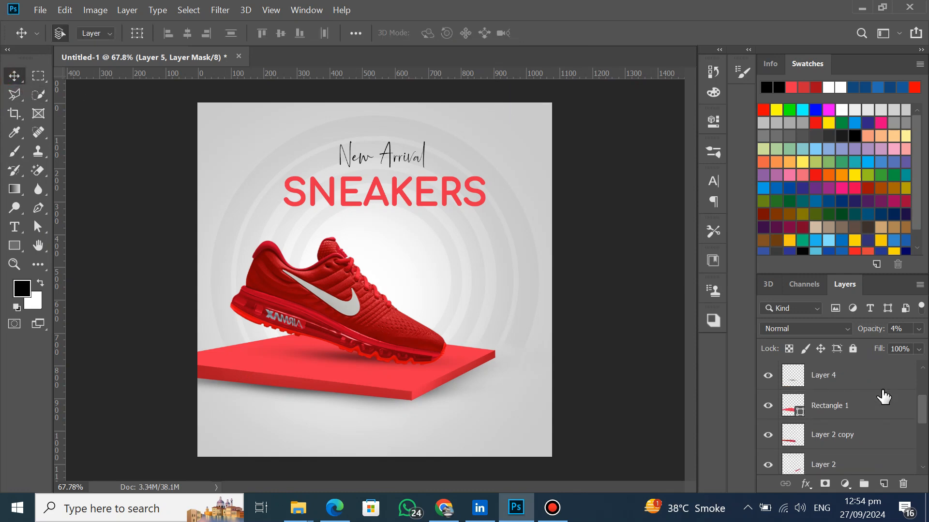
left_click(832, 383)
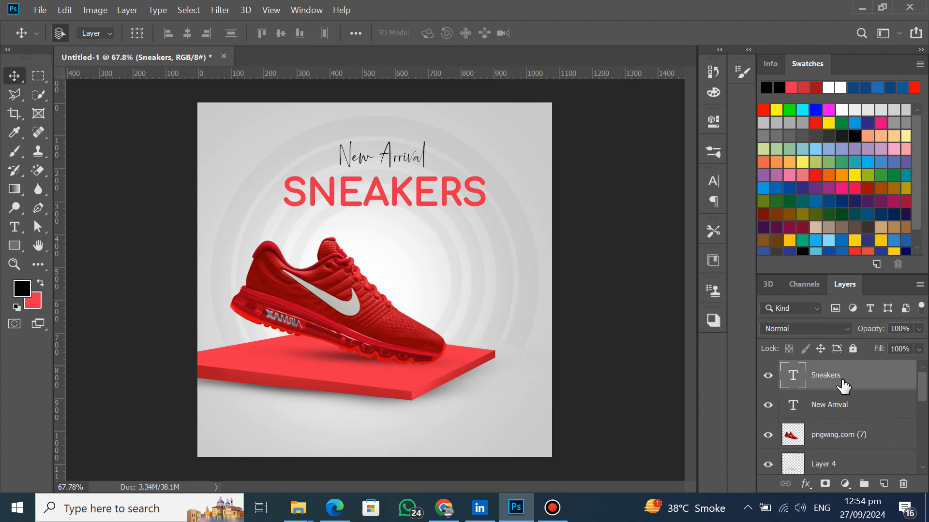
left_click_drag(843, 386, 884, 482)
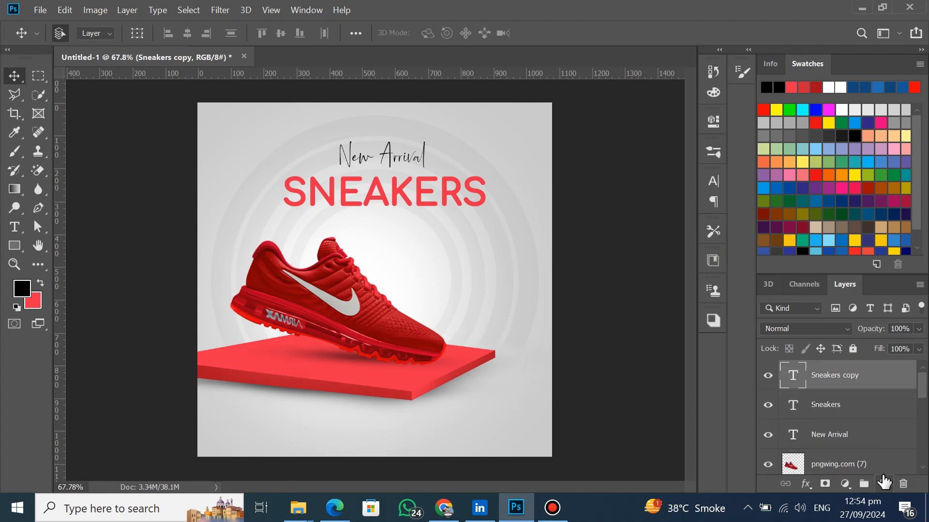
left_click_drag(384, 194, 470, 146)
- Set the copied SNEAKERS text to 8 pt in the Peroxidase font and shift it closer to the canvas's upper-right corner
left_click(713, 182)
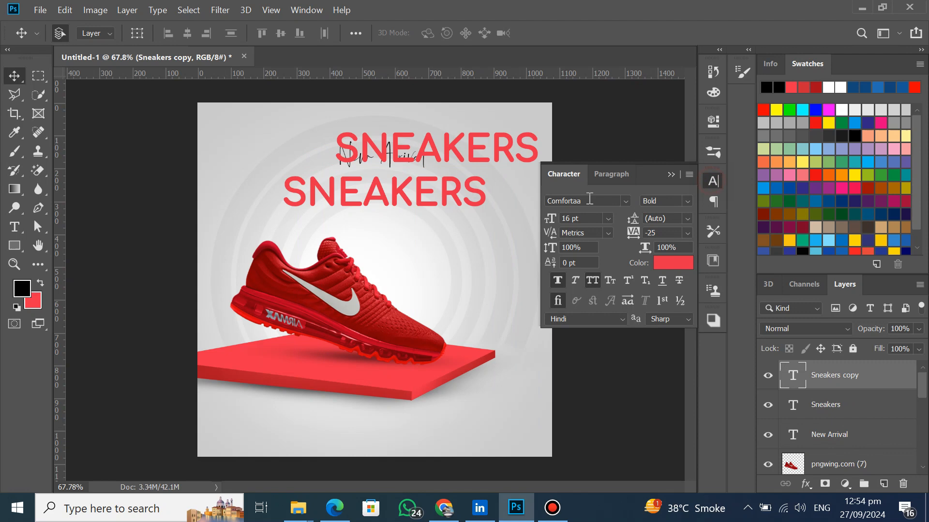
left_click(606, 219)
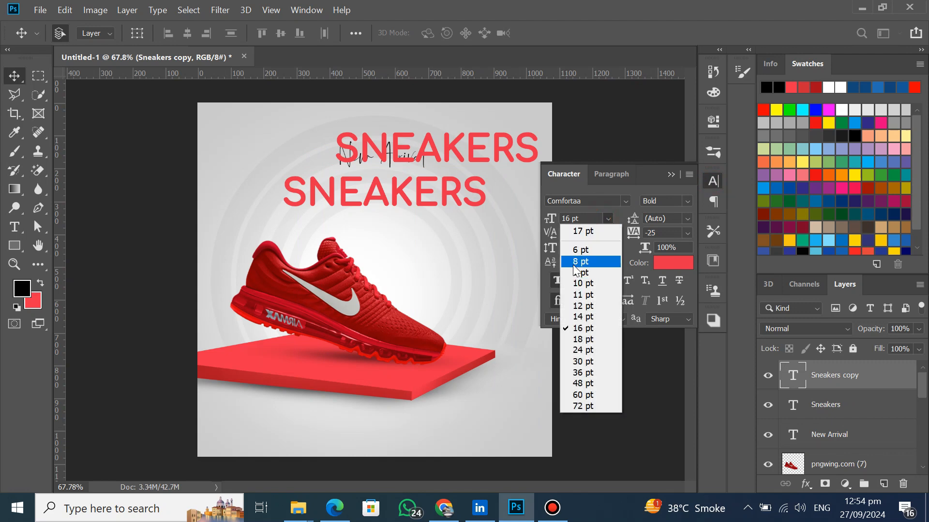
left_click(574, 265)
left_click_drag(477, 158, 482, 146)
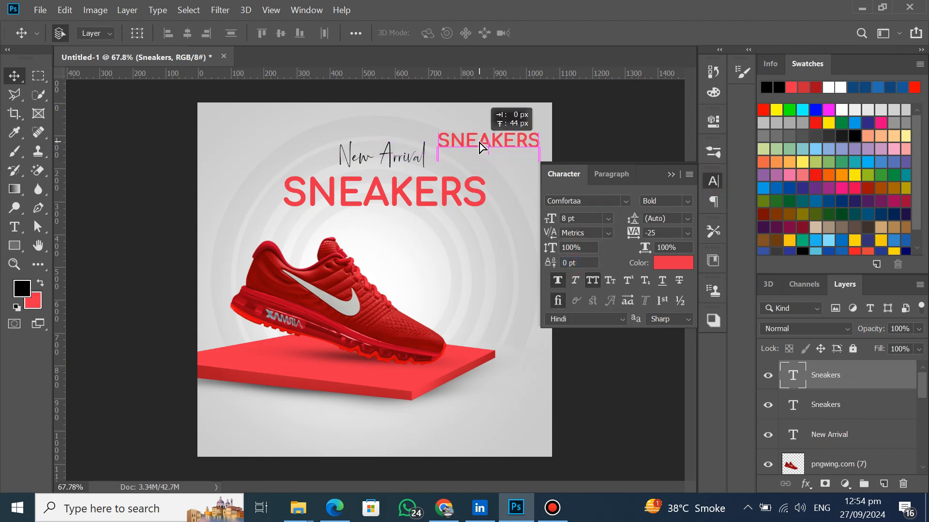
left_click(623, 201)
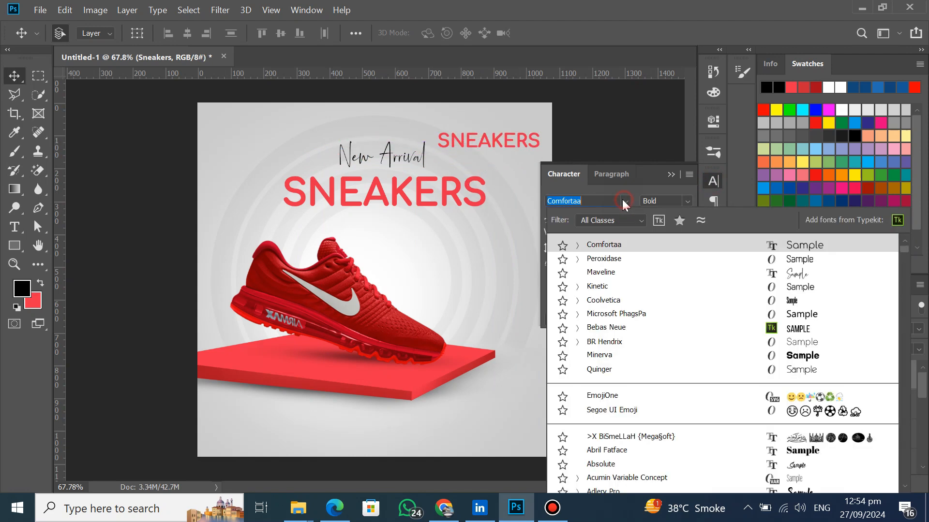
left_click(603, 260)
mouse_move(515, 142)
left_mouse_down()
mouse_move(516, 131)
mouse_move(522, 137)
left_mouse_up()
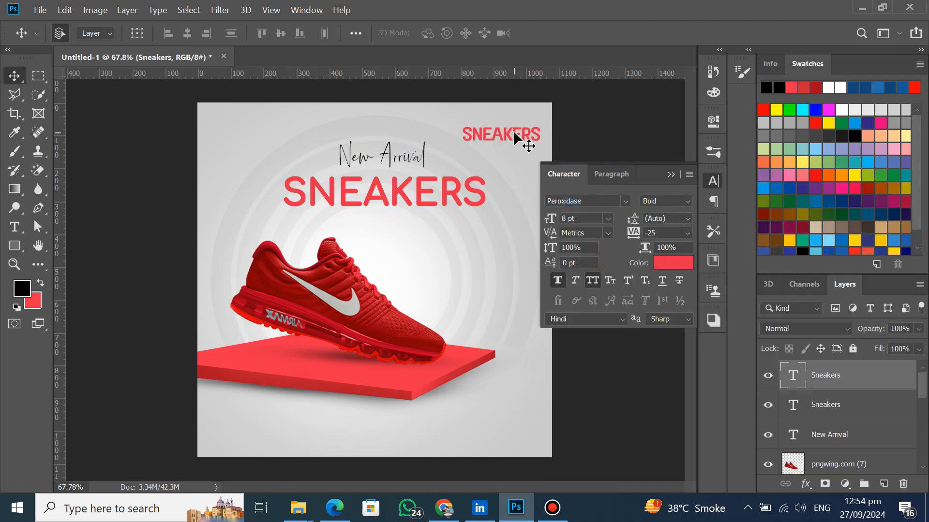
- Reduce the copied SNEAKERS text to 6 pt and raise it slightly in the canvas's upper-right corner
left_click(626, 201)
left_click(626, 204)
left_click(606, 219)
left_click(583, 249)
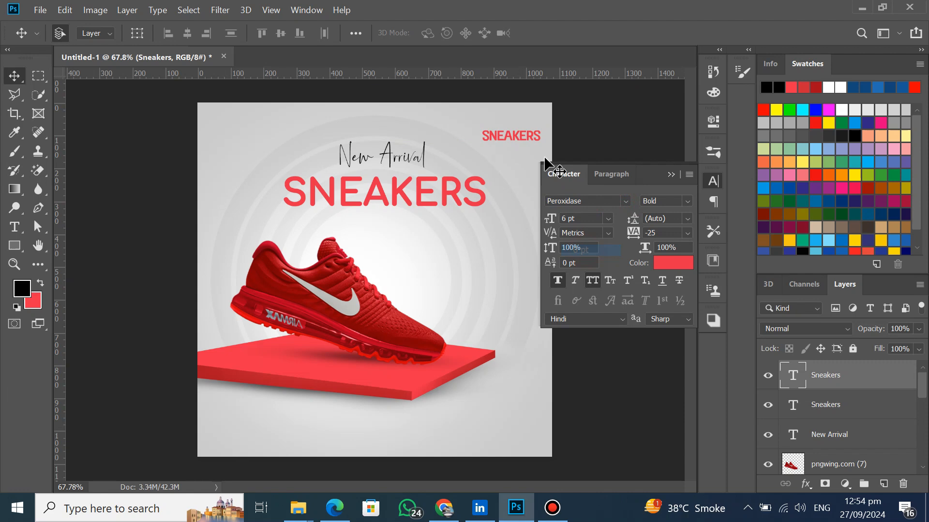
left_click_drag(519, 137, 515, 127)
- Replace the small SNEAKERS text in the canvas's upper-right corner with "LOGO"
key("t")
double_click(525, 127)
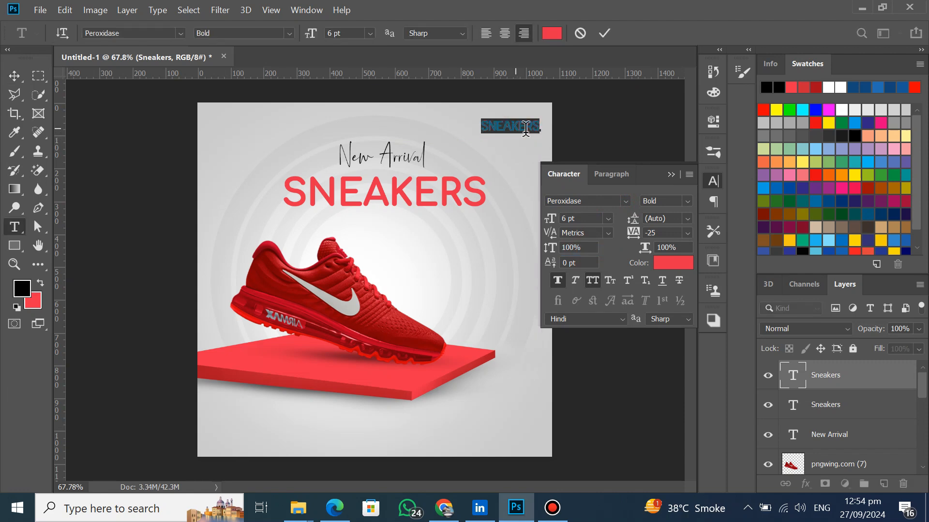
type("LOGO")
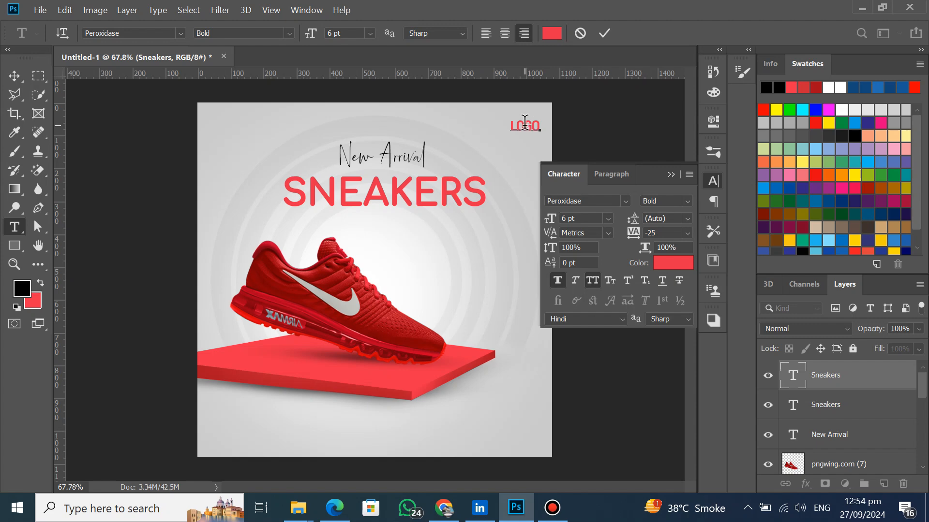
- Color the letters "LO" of the LOGO text black (000000), keeping "GO" red, and commit the text
left_click_drag(525, 120, 507, 123)
left_click(672, 264)
left_click_drag(572, 299, 513, 408)
left_click(793, 249)
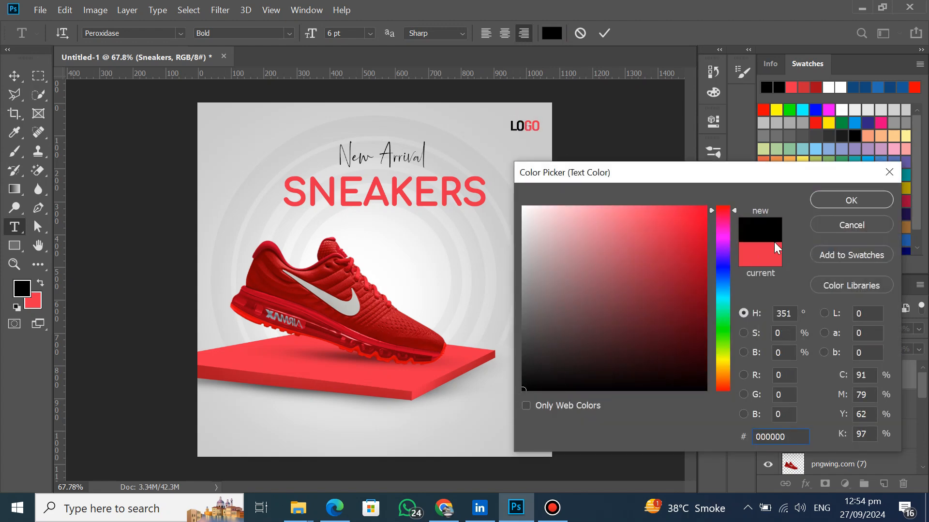
left_click(827, 207)
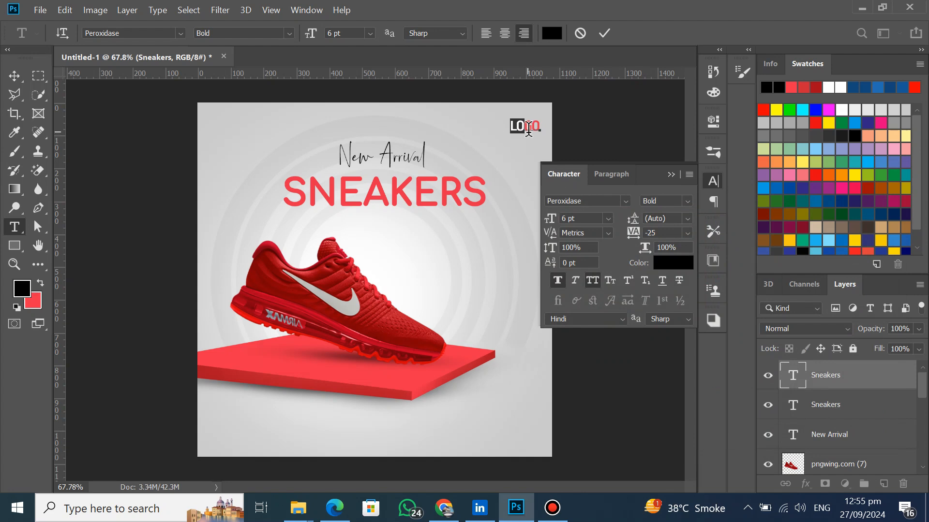
left_click_drag(525, 126, 543, 129)
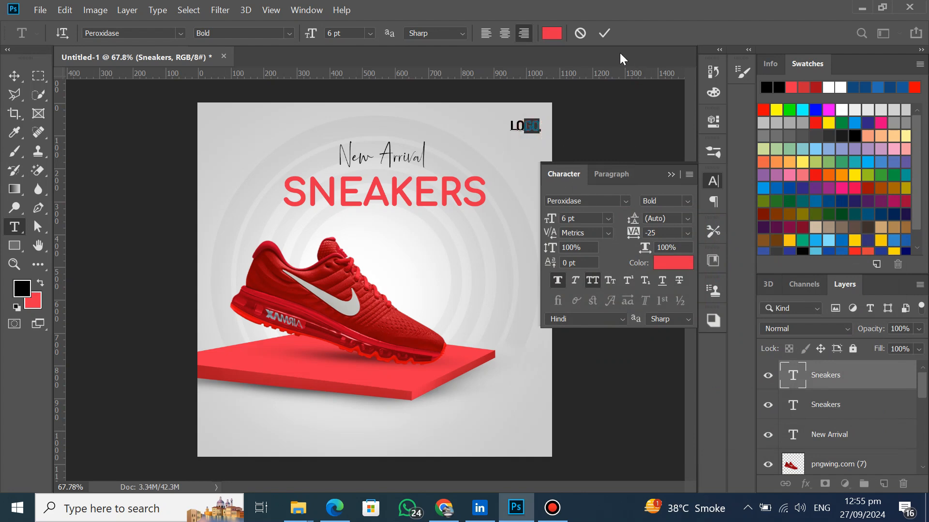
left_click(604, 33)
key("v")
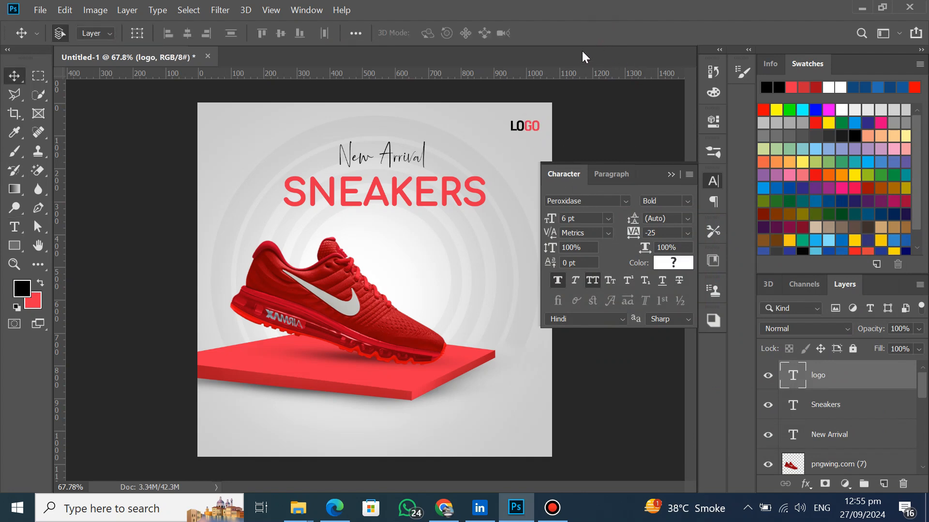
left_click(713, 182)
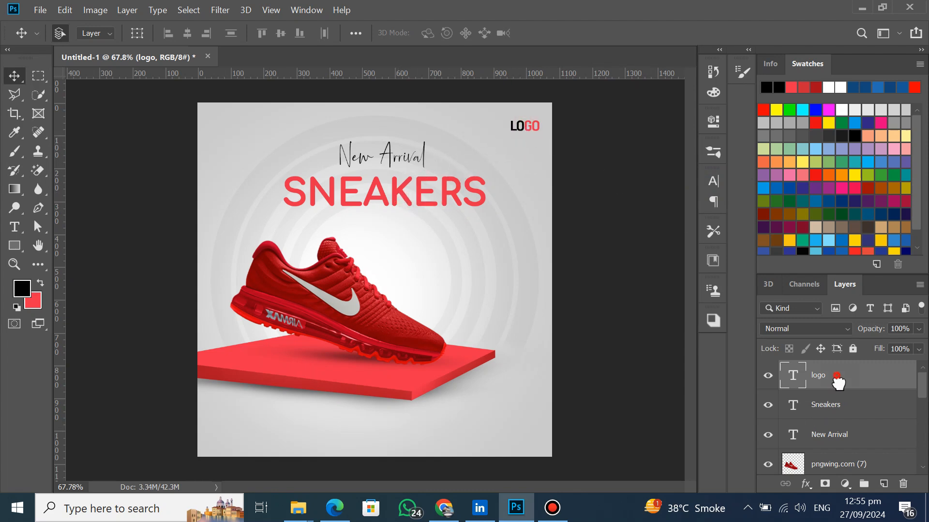
- Duplicate the LOGO text to the canvas's lower-right corner and change the copy's wording to "ORDER NOW"
left_click_drag(837, 380, 883, 481)
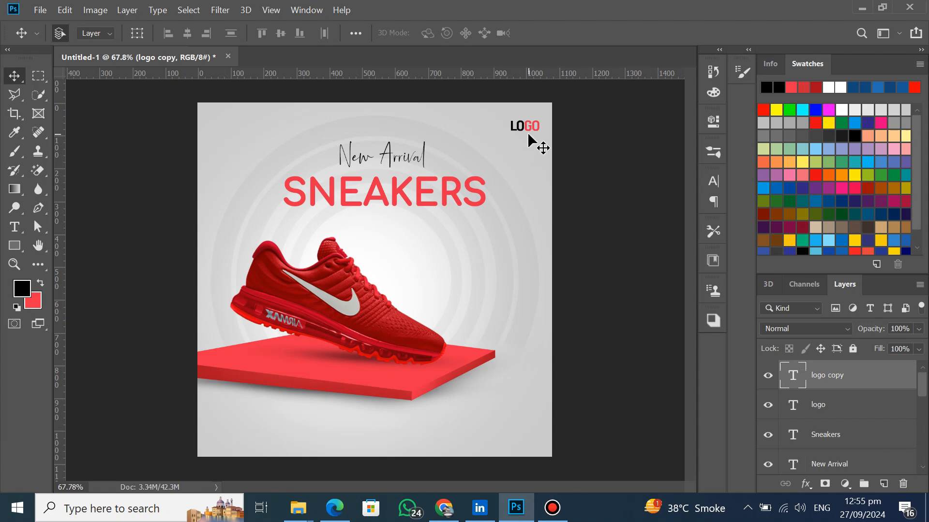
left_click_drag(525, 147, 512, 445)
double_click(510, 439)
type("o")
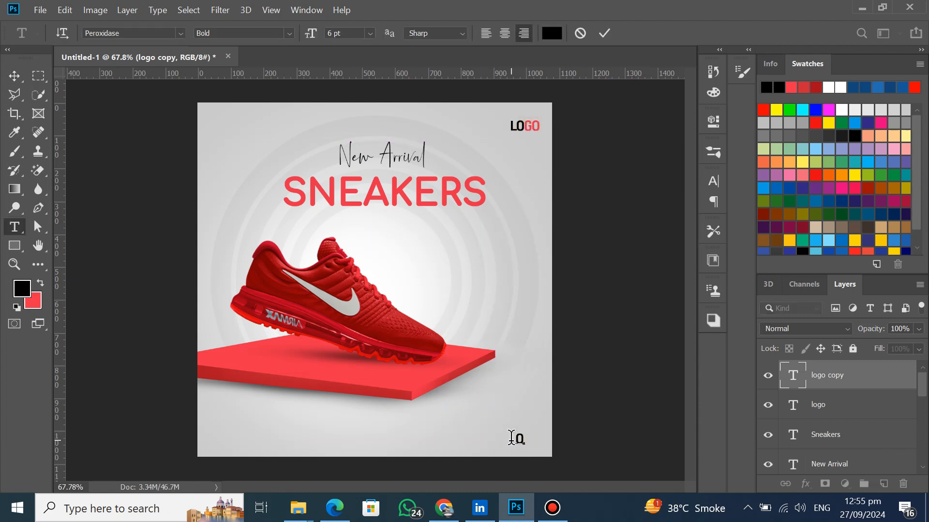
type("RDER NOW")
left_click(604, 33)
key("v")
left_click_drag(481, 444, 529, 433)
- Recolor the word NOW with the red sampled from the platform and move the ORDER NOW text up slightly
key("t")
left_click(494, 434)
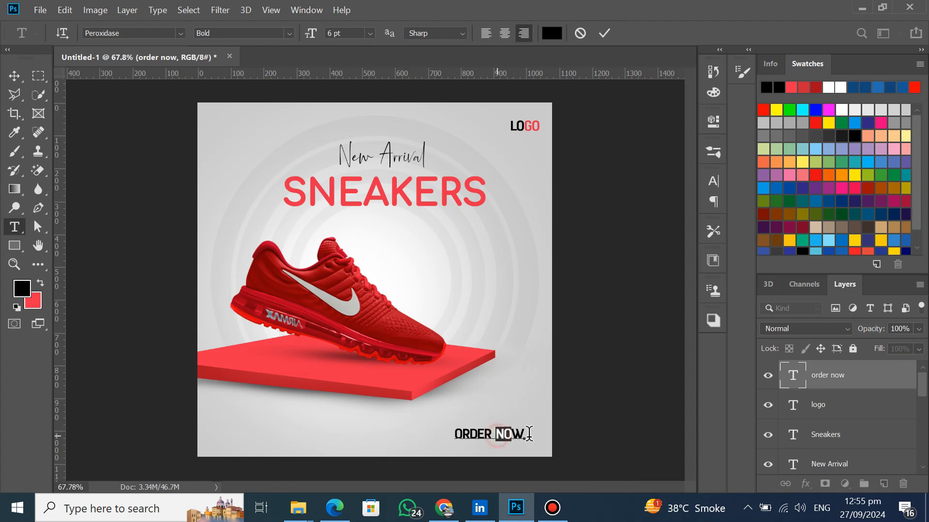
left_click(713, 182)
left_click(687, 262)
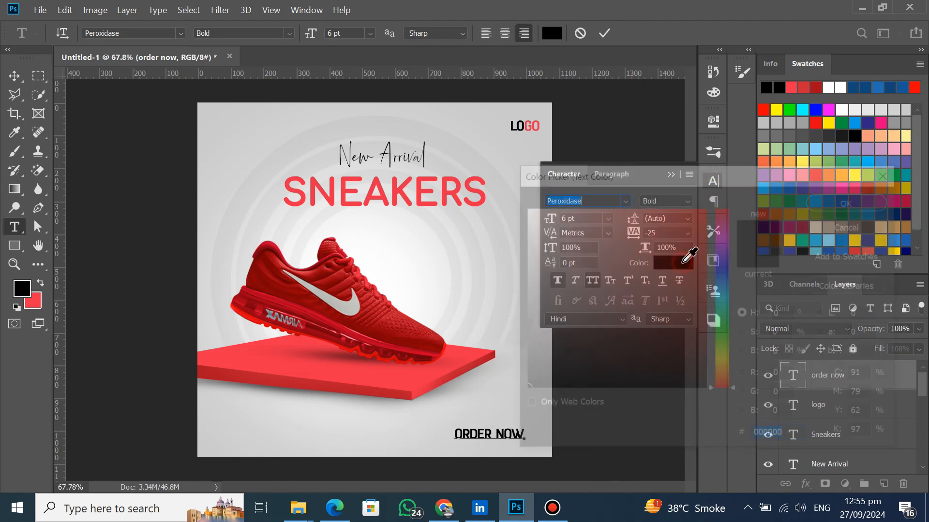
left_click(424, 364)
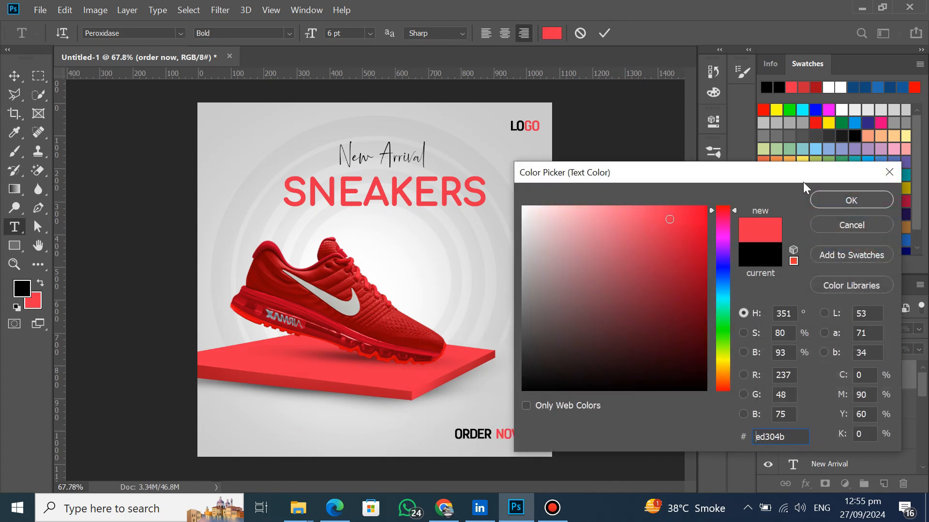
left_click(818, 198)
left_click(605, 33)
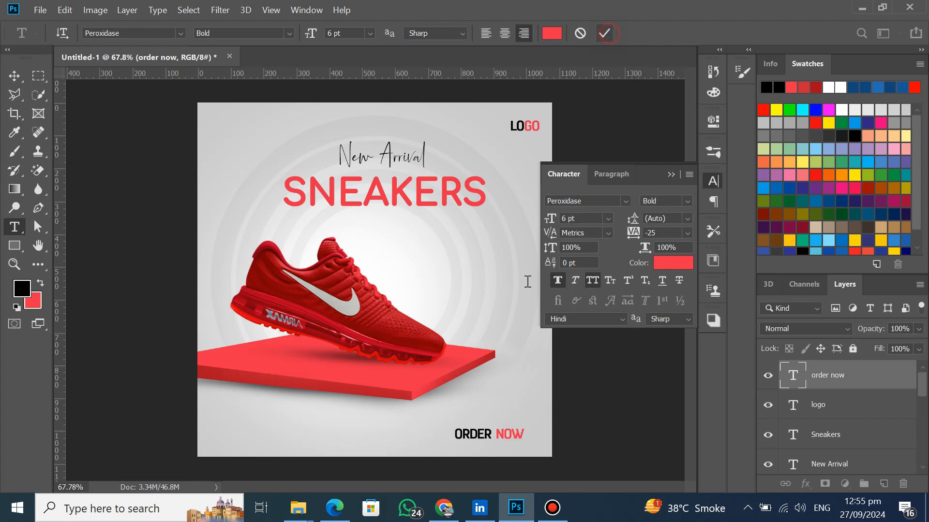
key("v")
left_click_drag(487, 438, 488, 432)
- Break the ORDER NOW text into two lines and shift it up and inward from the canvas corner
double_click(489, 432)
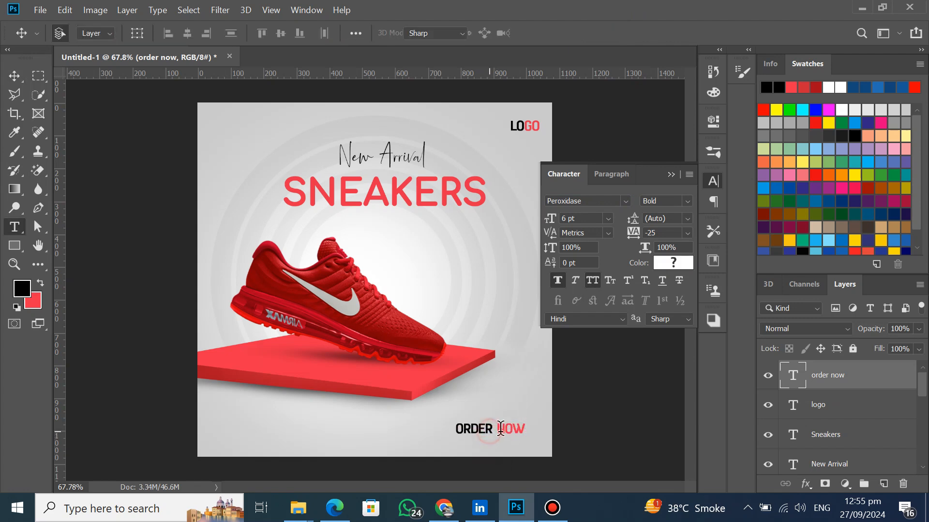
key("Return")
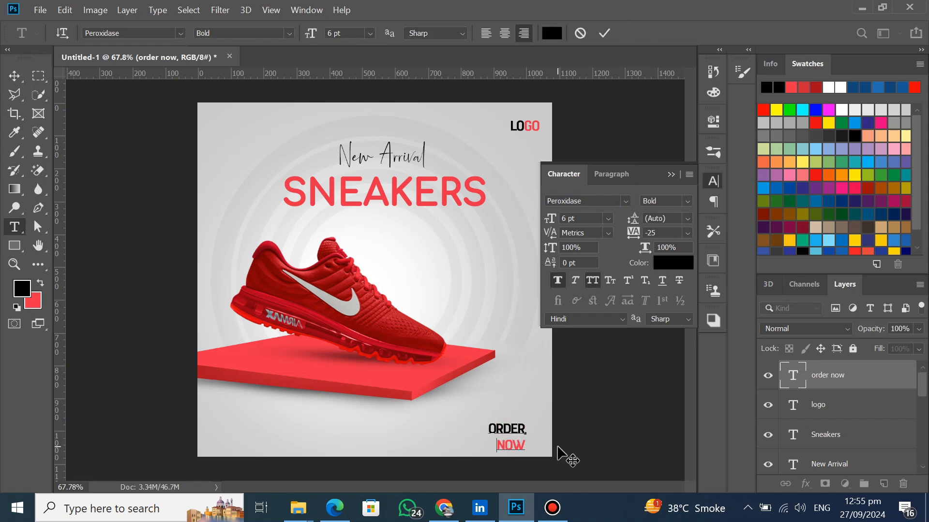
left_click(604, 33)
key("v")
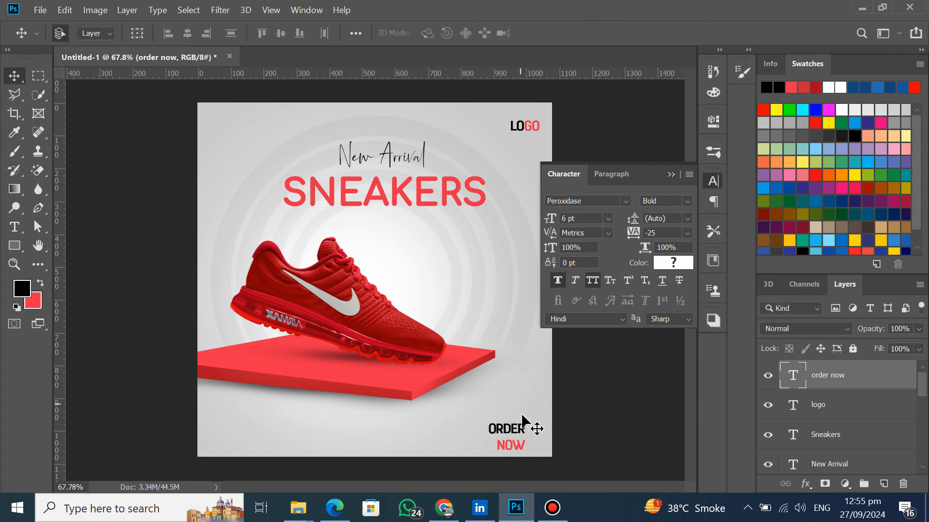
mouse_move(514, 430)
left_mouse_down()
mouse_move(517, 440)
mouse_move(515, 421)
mouse_move(499, 421)
left_mouse_up()
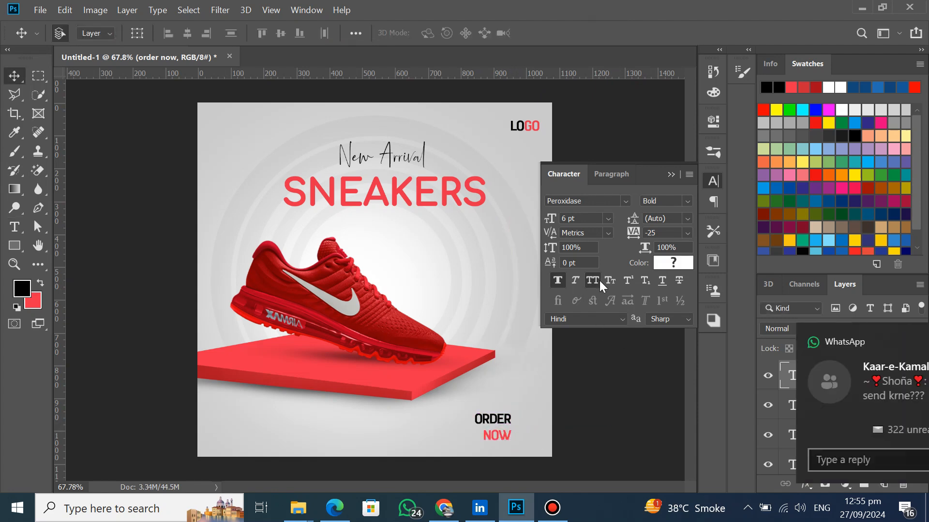
- Center-align the two-line ORDER NOW text and shift it slightly left and up
left_click(601, 179)
left_click(576, 201)
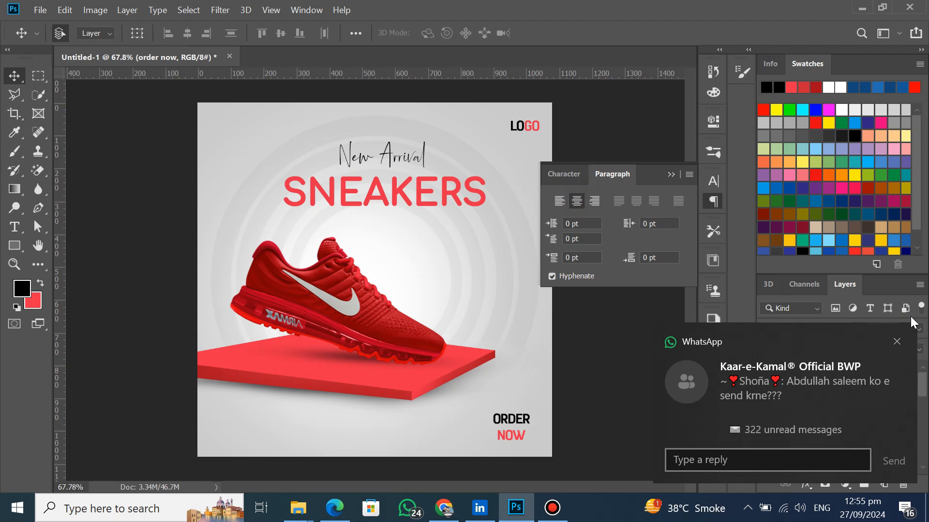
left_click(898, 341)
left_click_drag(513, 421, 501, 419)
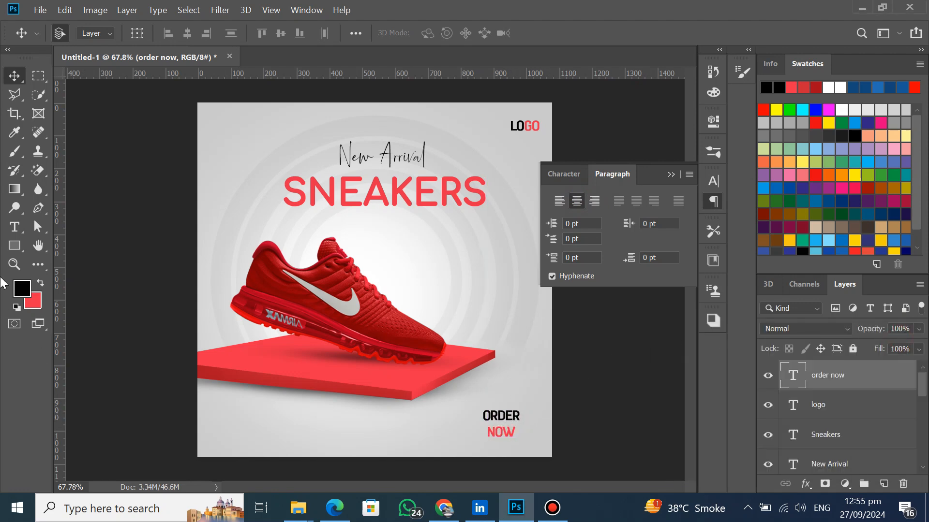
- Draw a rounded rectangle about 164 × 121 px with 15 px corners around the ORDER NOW text and remove its fill
left_click(16, 245)
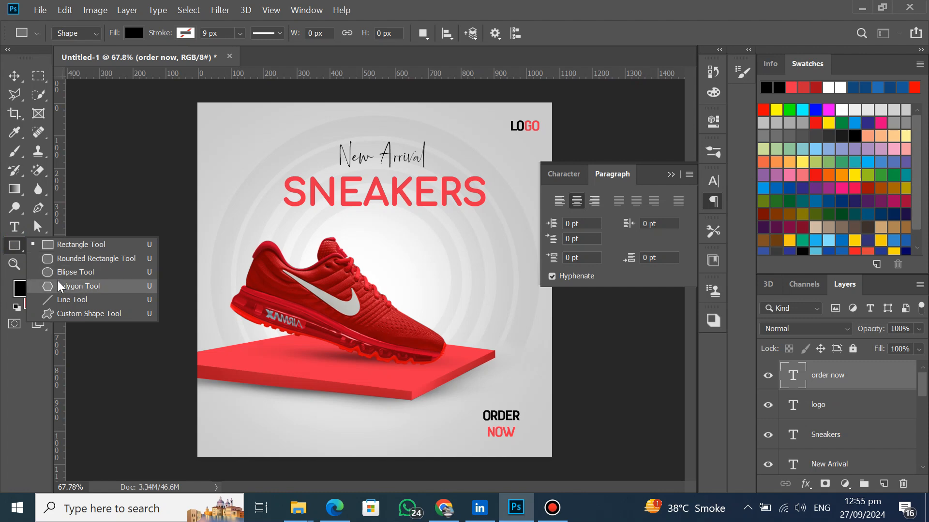
left_click(51, 260)
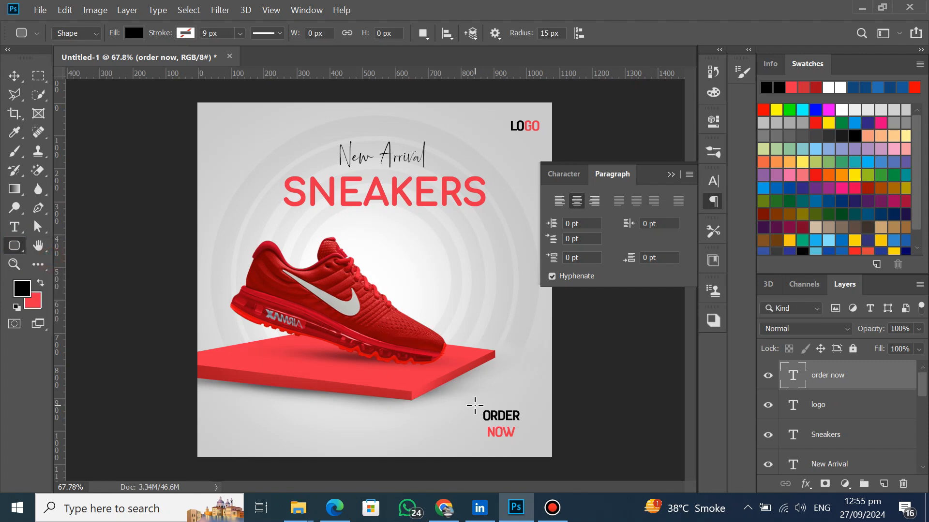
left_click_drag(474, 405, 527, 444)
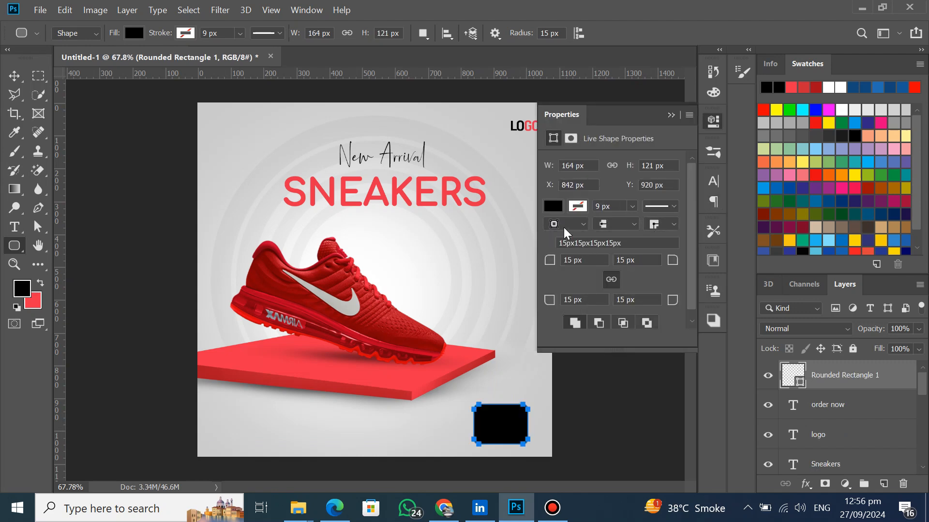
left_click(555, 207)
left_click(563, 234)
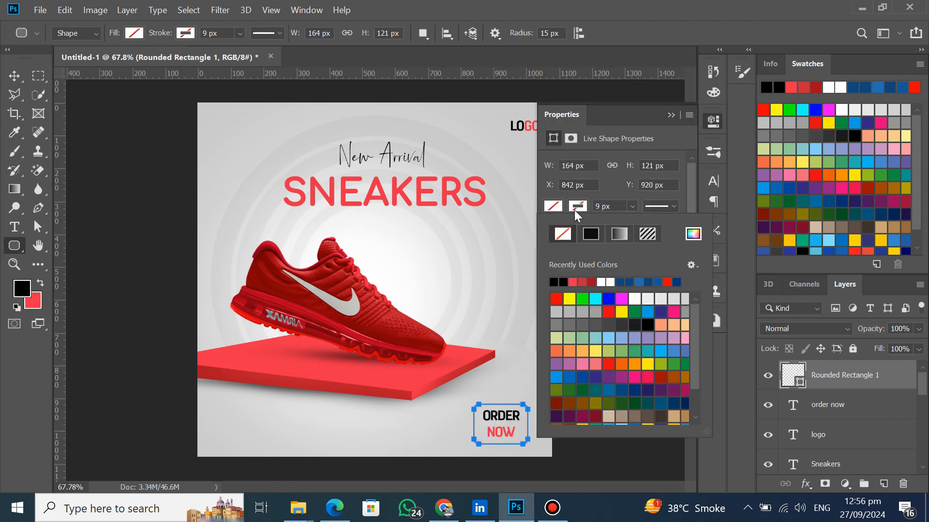
- Give the rounded rectangle around ORDER NOW a black stroke 1 px wide
left_click(564, 281)
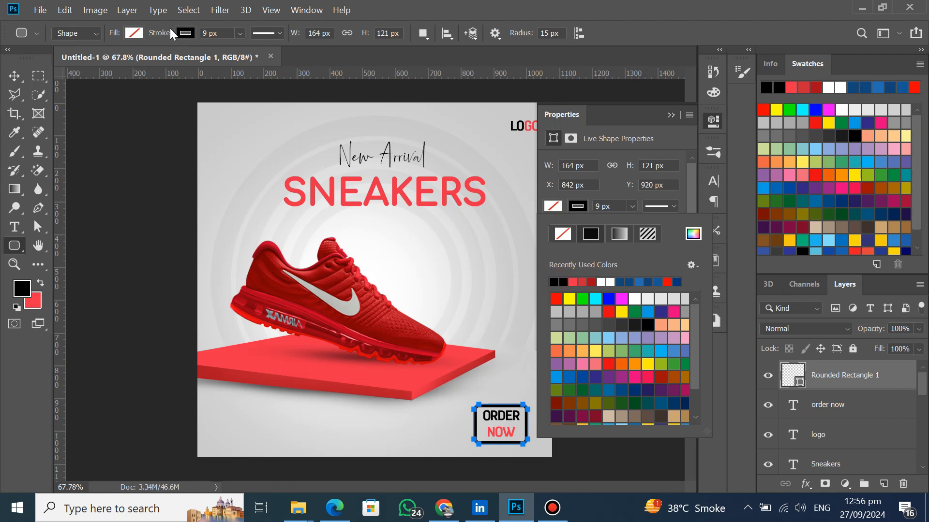
left_click_drag(166, 36, 161, 40)
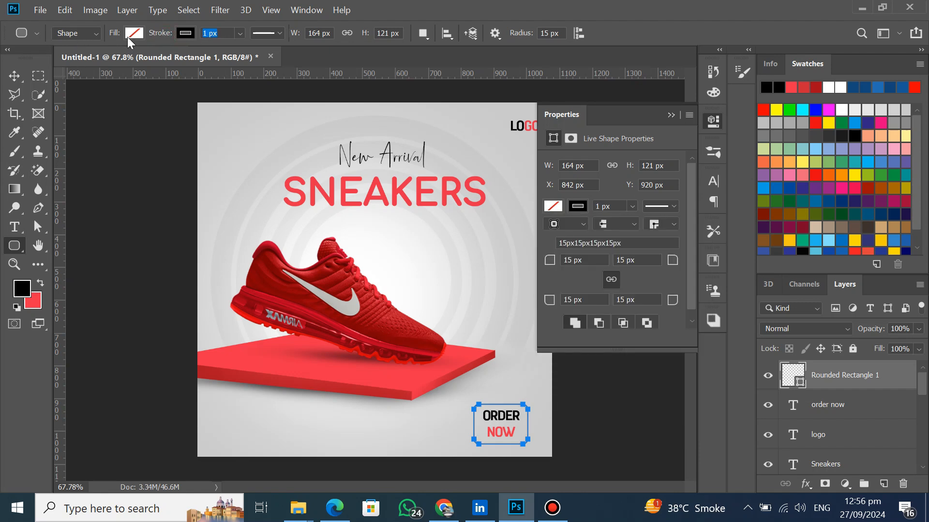
left_click(14, 76)
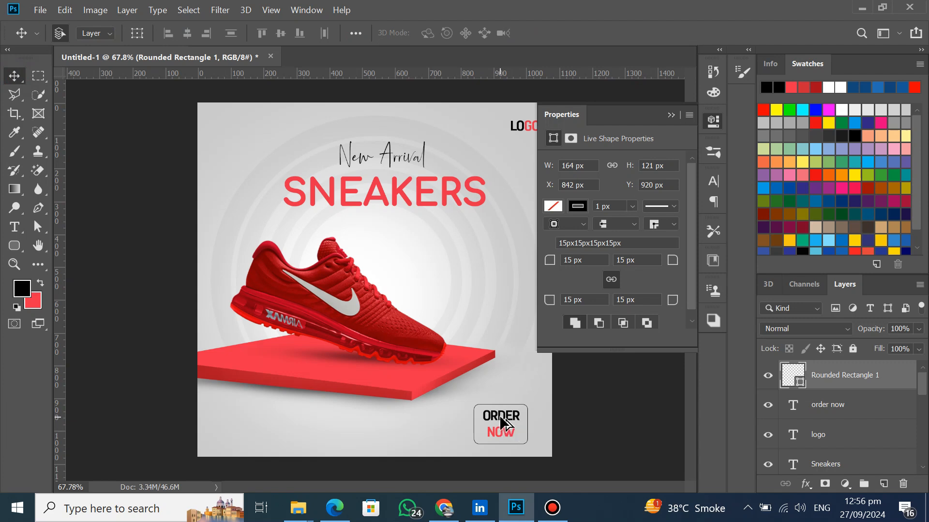
- Duplicate the ORDER NOW text into the canvas's opposite lower corner and replace its wording with FREE DELIVERY on two lines
left_click_drag(503, 422, 256, 415)
key("t")
left_click(256, 415)
key("ctrl+a")
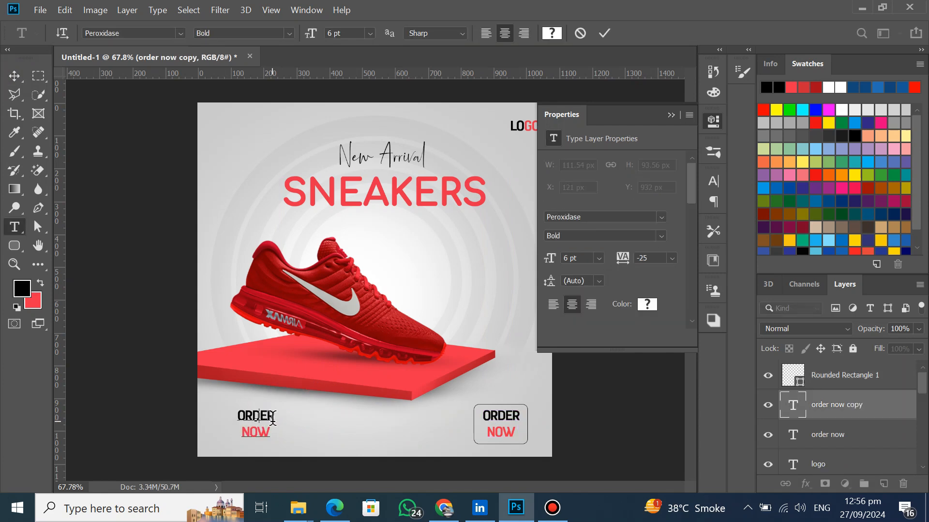
type("FREE")
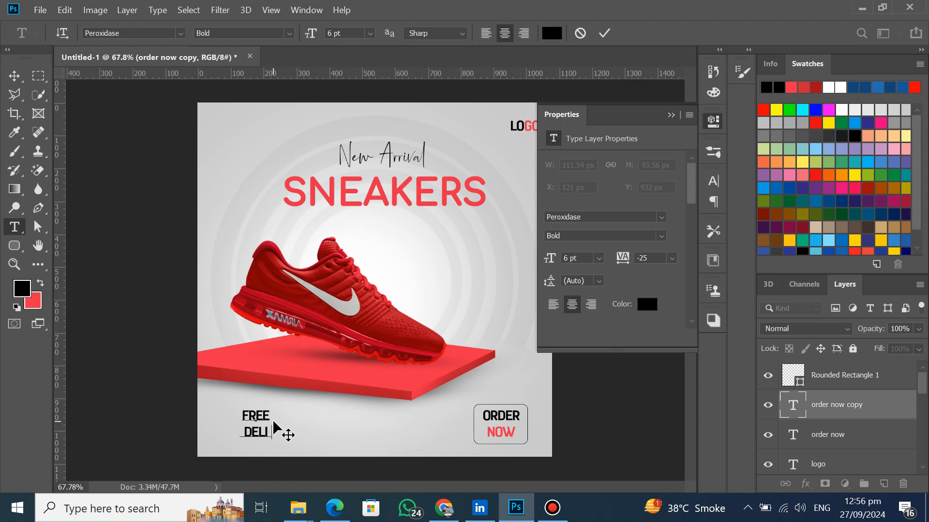
key("Return")
type("DELIVERY")
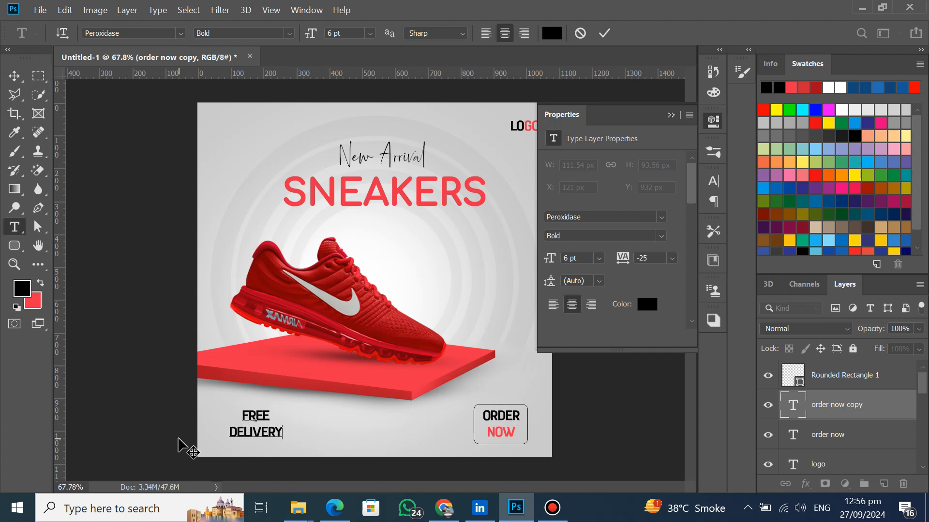
left_click(604, 33)
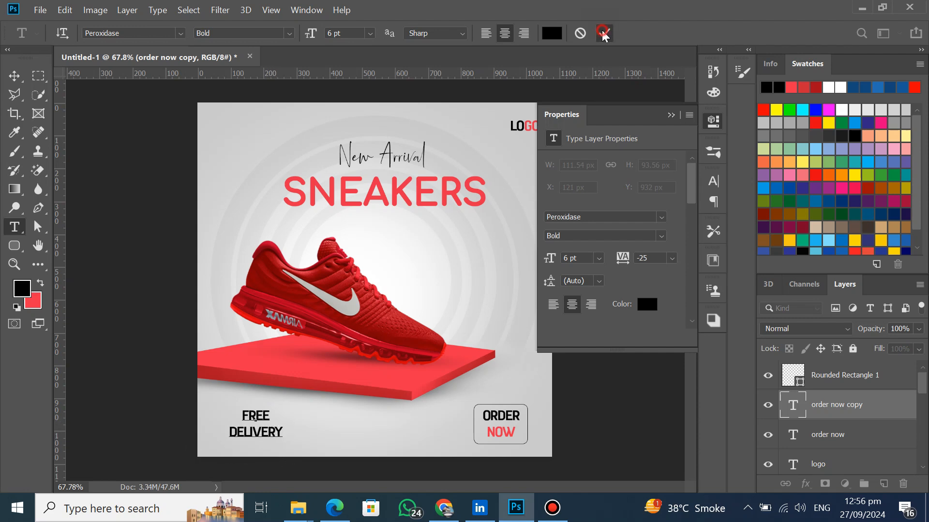
- Set the FREE DELIVERY text's tracking to -10 and shift it slightly right to X 99 px
key("v")
left_click(671, 257)
left_click(657, 315)
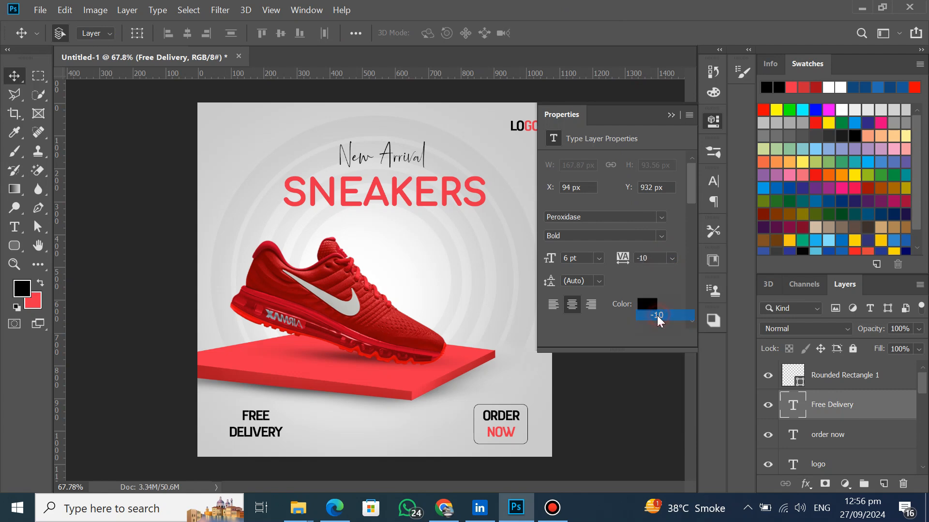
left_click_drag(256, 438, 265, 435)
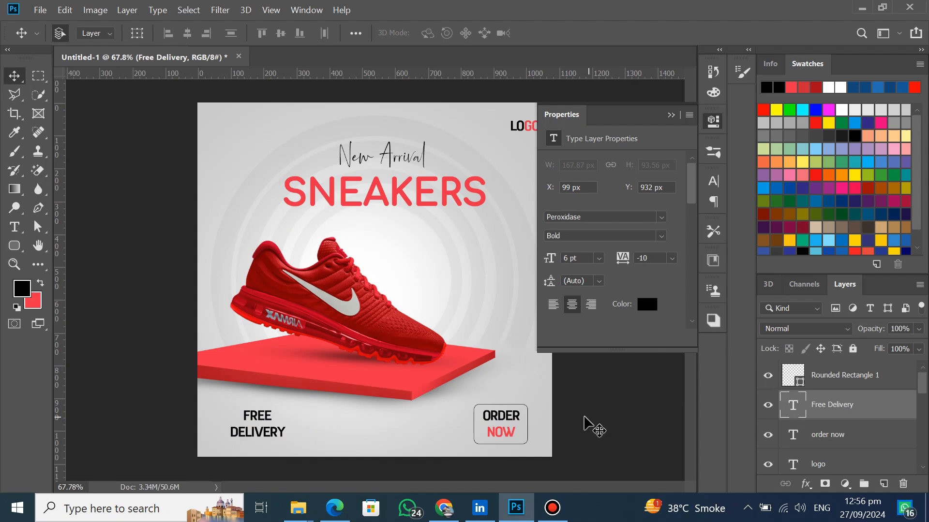
- Recolor the word DELIVERY with the red sampled from the platform
double_click(258, 436)
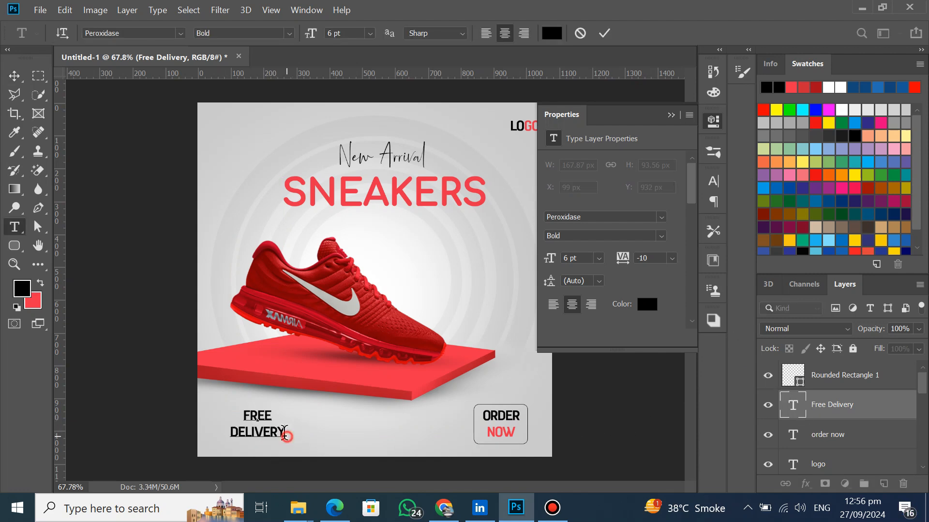
left_click_drag(290, 434, 224, 425)
left_click(646, 304)
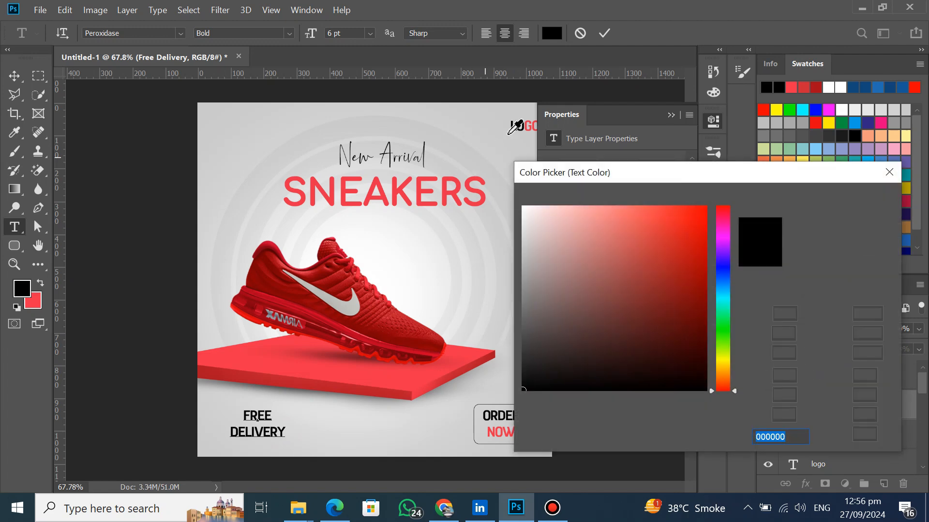
left_click(403, 373)
left_click(855, 200)
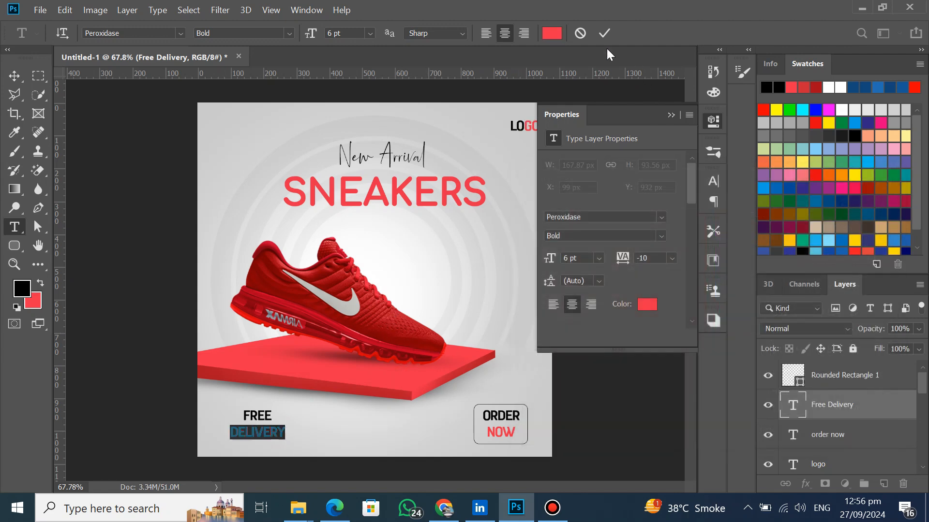
left_click(605, 33)
key("v")
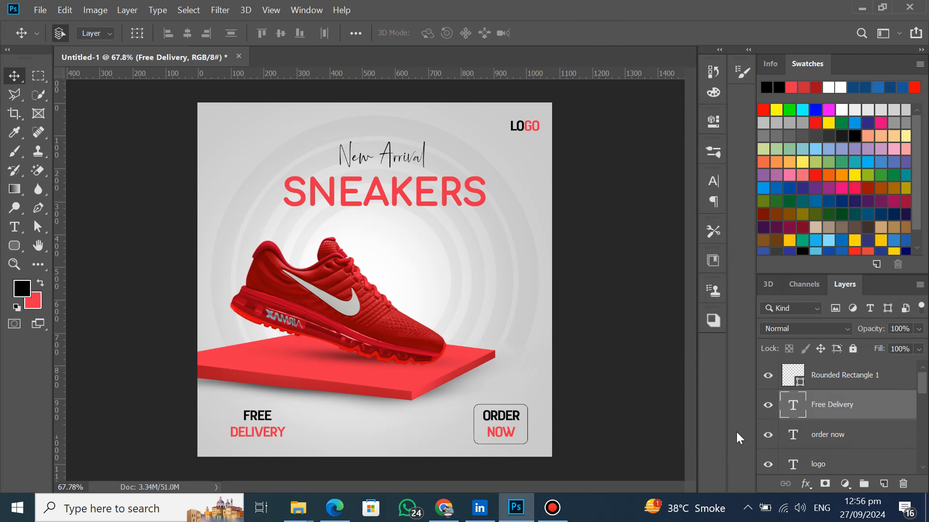
- Duplicate the ORDER NOW outline, place the copy around FREE DELIVERY and widen it to about 158.5%
left_click_drag(822, 387, 883, 483)
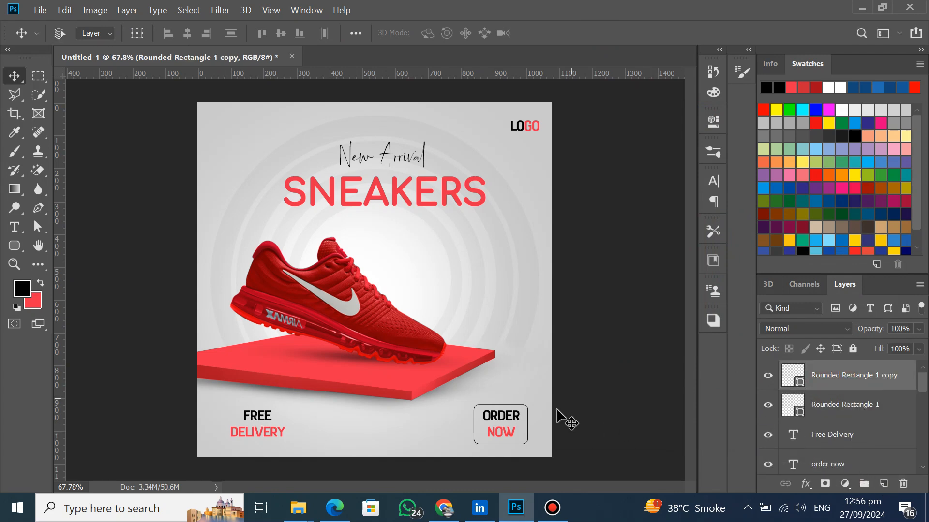
key("ctrl+t")
left_click_drag(506, 423, 294, 429)
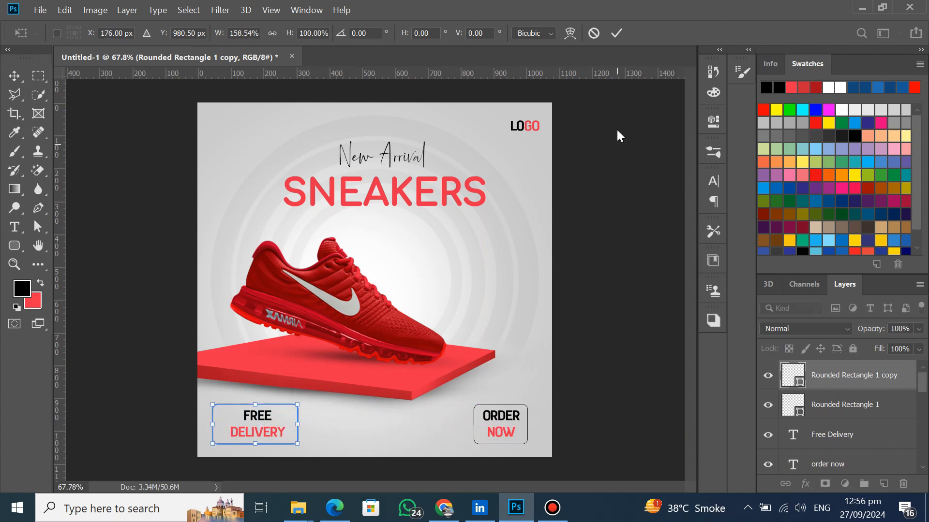
left_click(615, 32)
scroll(114, 430, "up", 2)
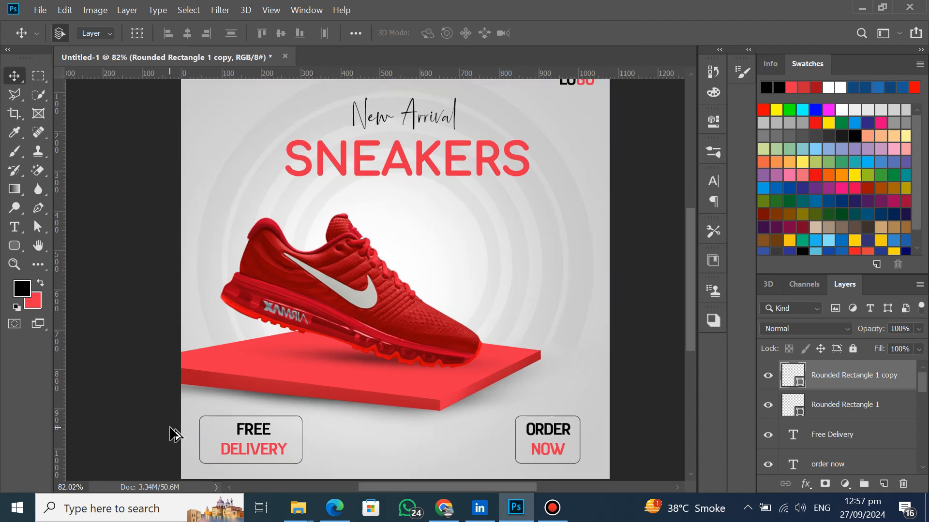
scroll(174, 435, "down", 2)
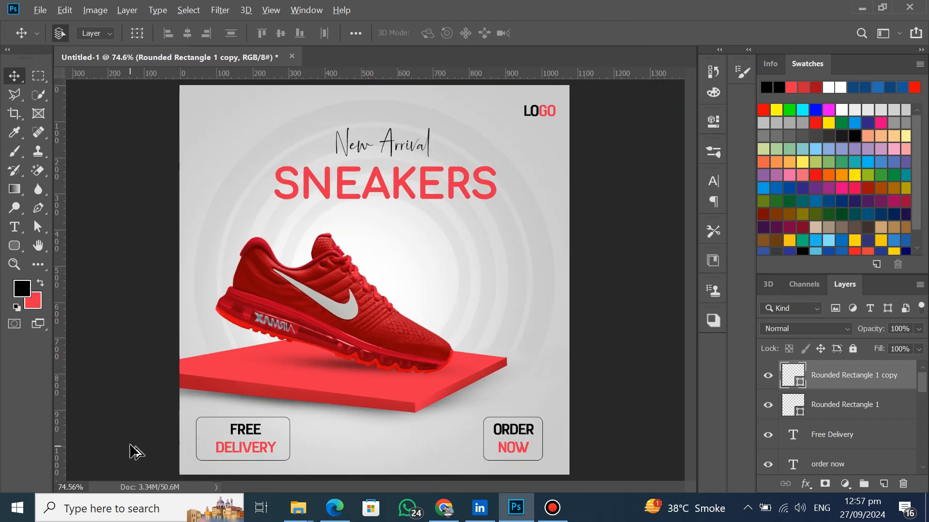
- Join FREE DELIVERY into a single line and move the text down toward the canvas's lower edge
double_click(231, 441)
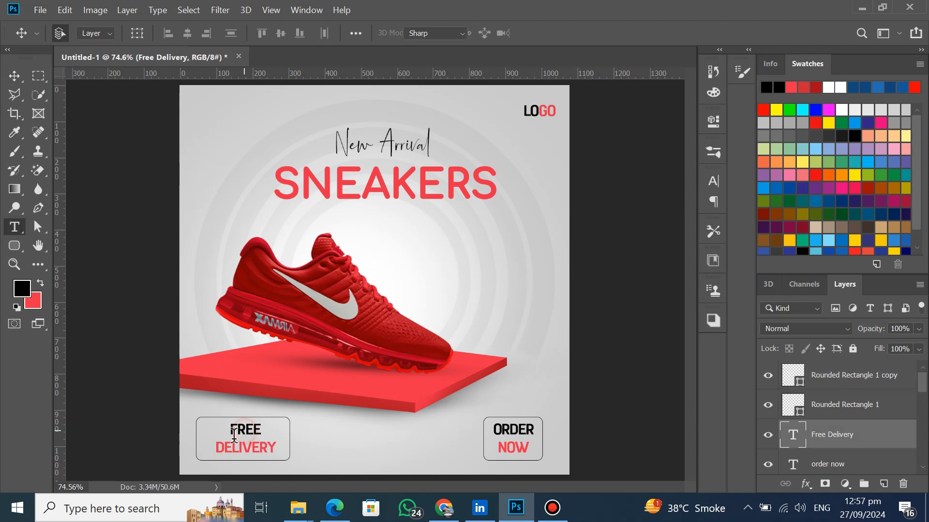
left_click(220, 444)
key("BackSpace")
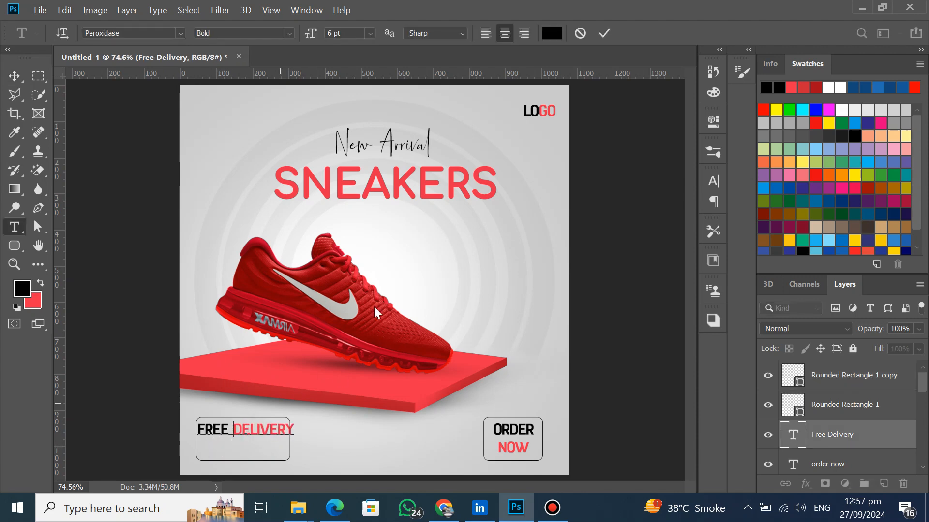
key("ctrl+Return")
left_click_drag(238, 435, 256, 456)
- Resize the FREE DELIVERY outline to about 120.4% width and 51.2% height so it fits the single-line text
left_click(832, 385)
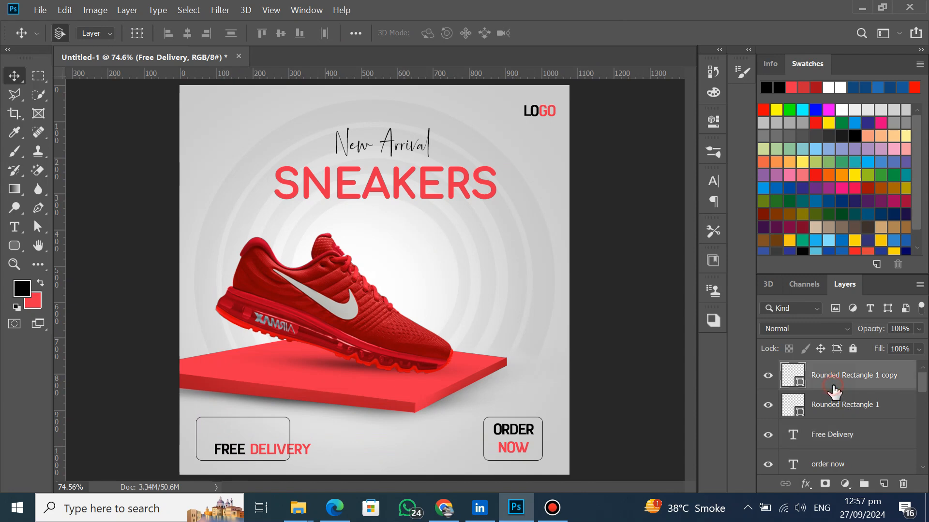
key("ctrl+t")
left_click_drag(242, 417, 319, 451)
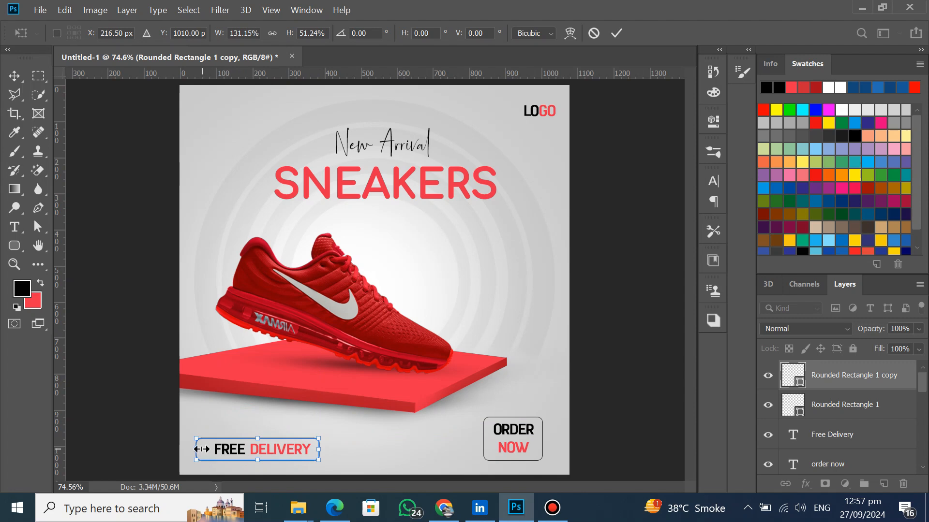
left_click_drag(201, 450, 208, 451)
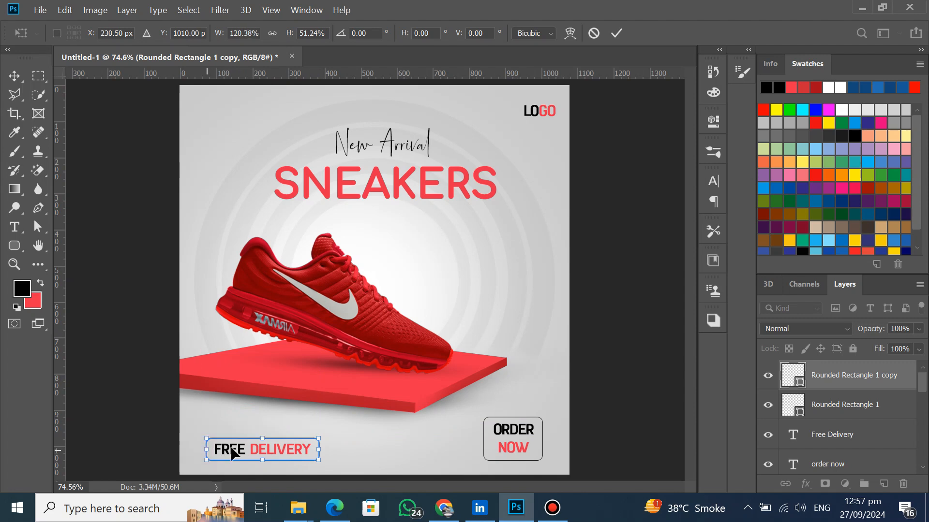
left_click(613, 33)
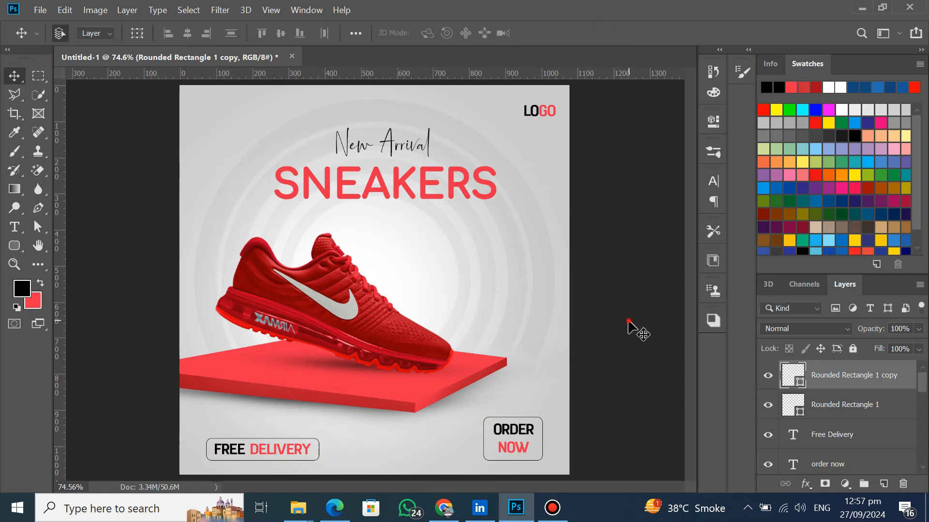
- Join the ORDER NOW text into a single line
left_click(541, 358)
left_click(509, 433)
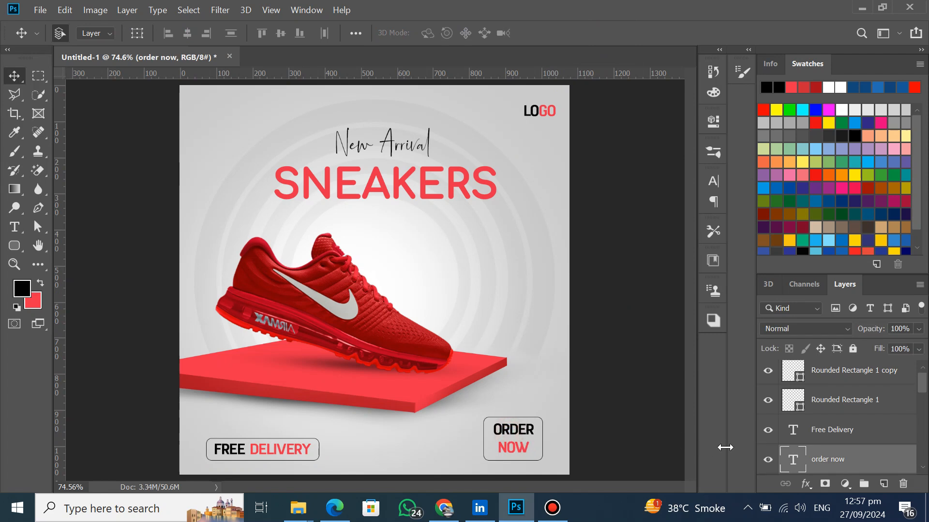
double_click(787, 459)
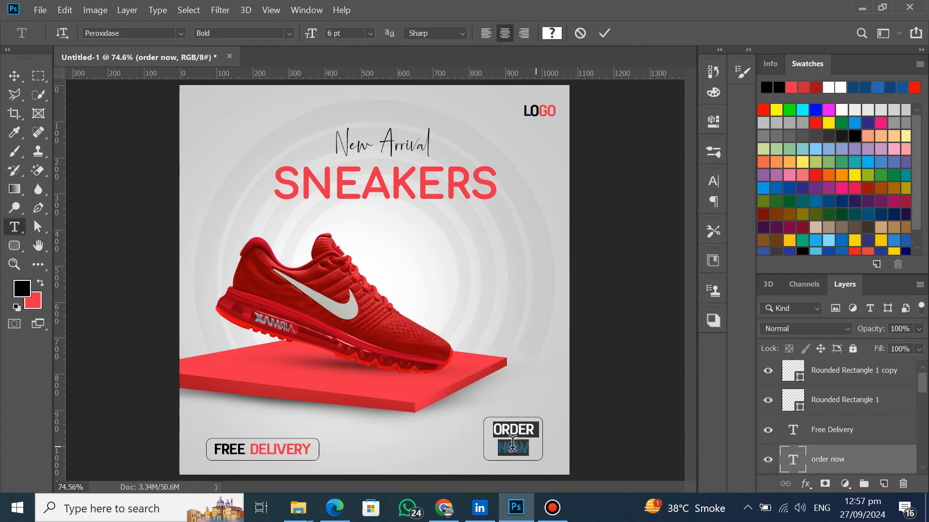
left_click(499, 448)
key("BackSpace")
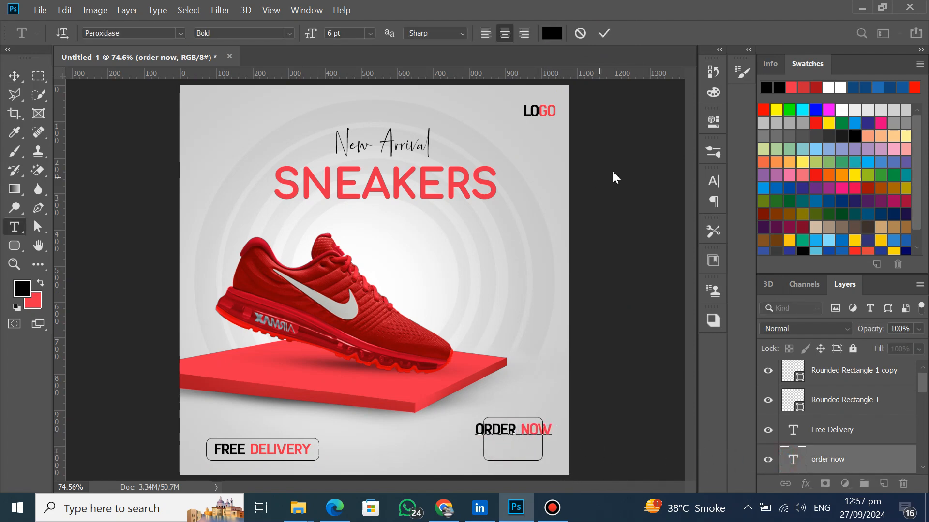
left_click(604, 33)
key("v")
- Move the ORDER NOW outline's layer directly above its text layer and resize the outline around the text to about 149.4% × 61.2%
left_click_drag(825, 401, 829, 443)
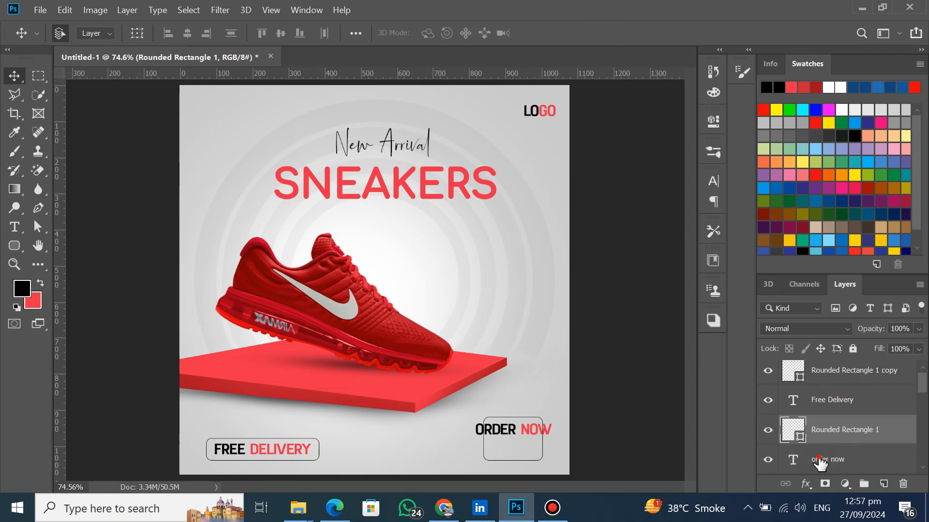
left_click(819, 460, "shift")
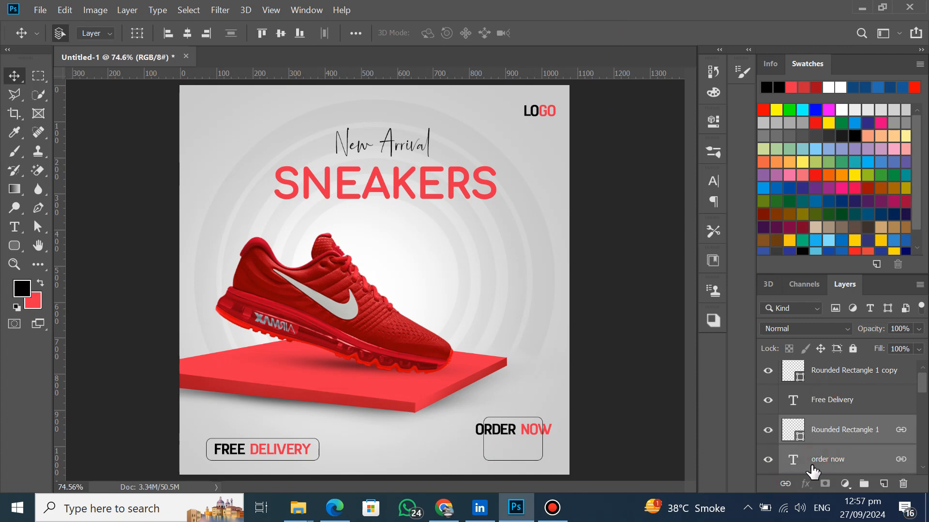
left_click(827, 441)
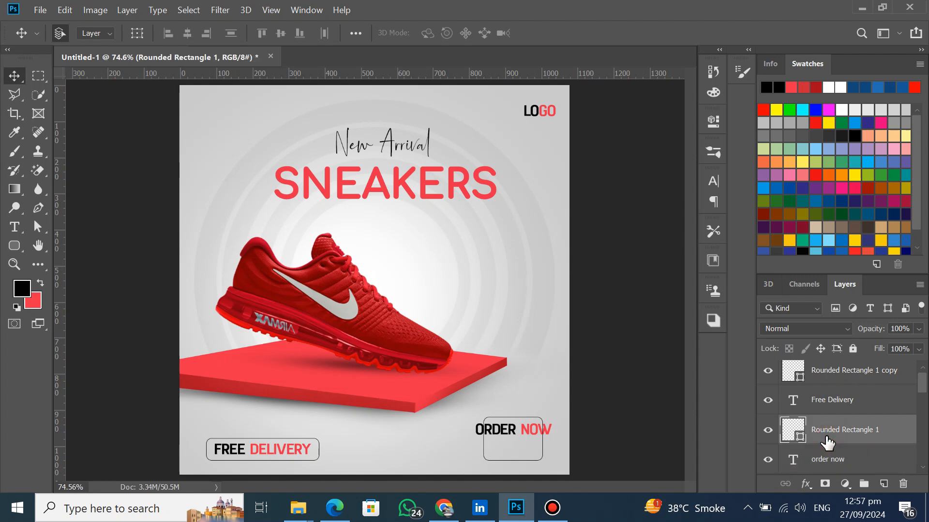
key("ctrl+t")
left_click_drag(483, 434, 467, 438)
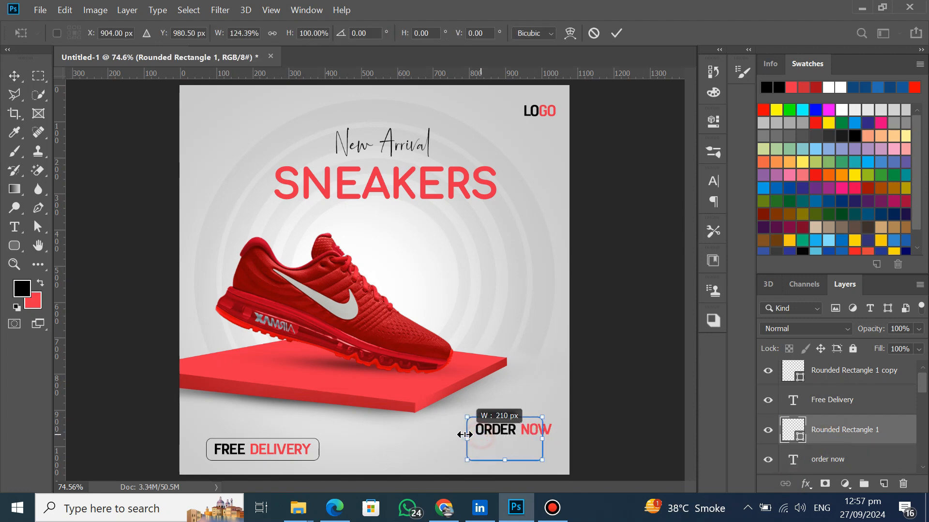
left_click_drag(542, 438, 514, 445)
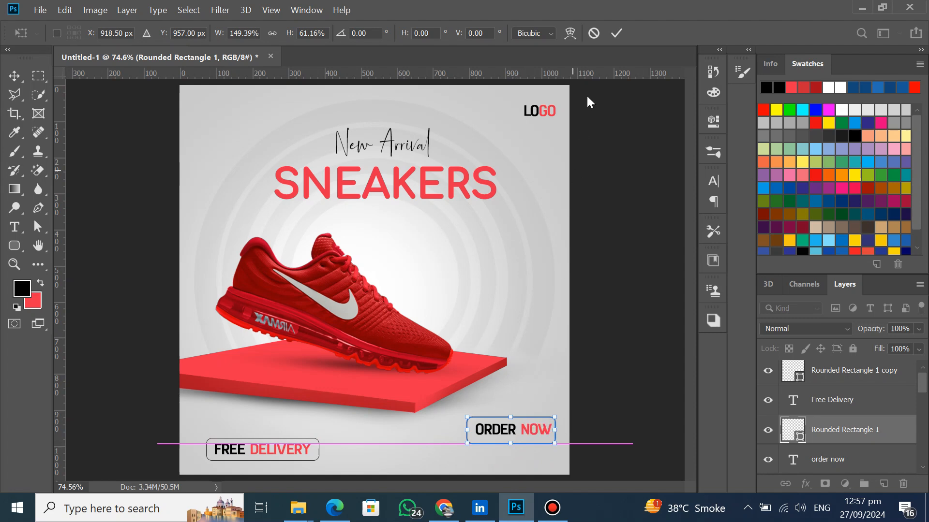
left_click(615, 33)
- Link the ORDER NOW text with its outline and move them down level with FREE DELIVERY
left_click(825, 461, "ctrl")
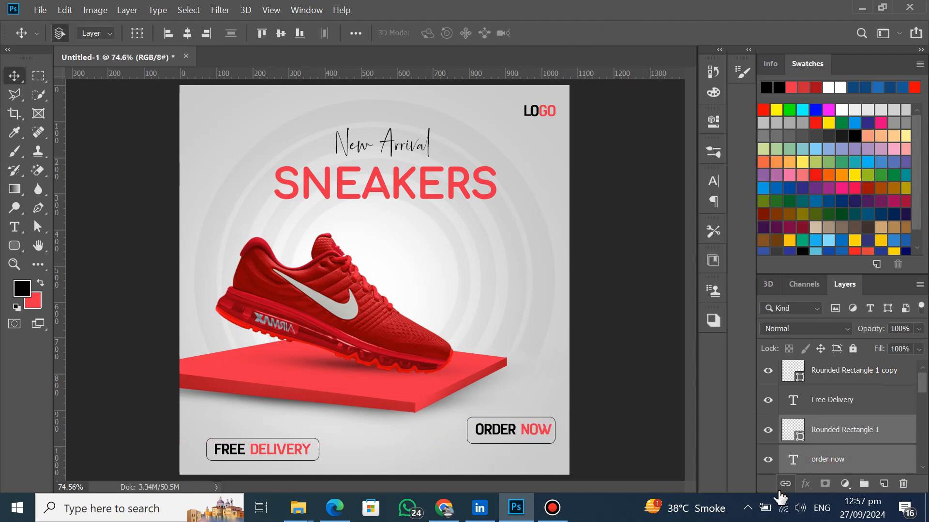
left_click_drag(519, 430, 516, 449)
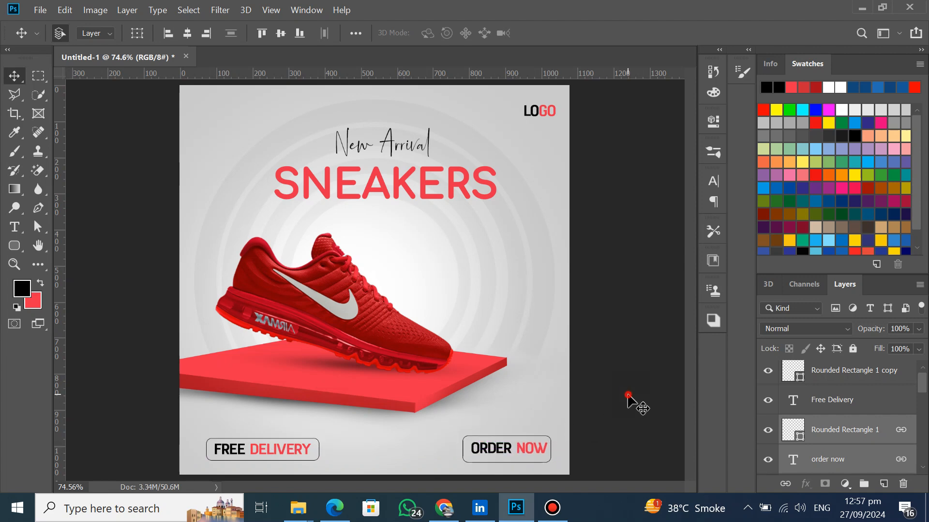
left_click(796, 431)
left_click(721, 181)
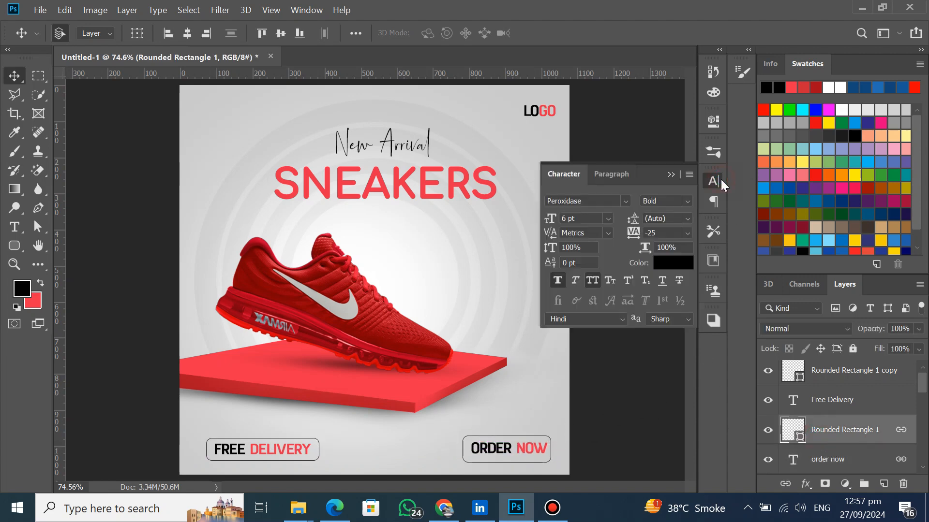
left_click(721, 181)
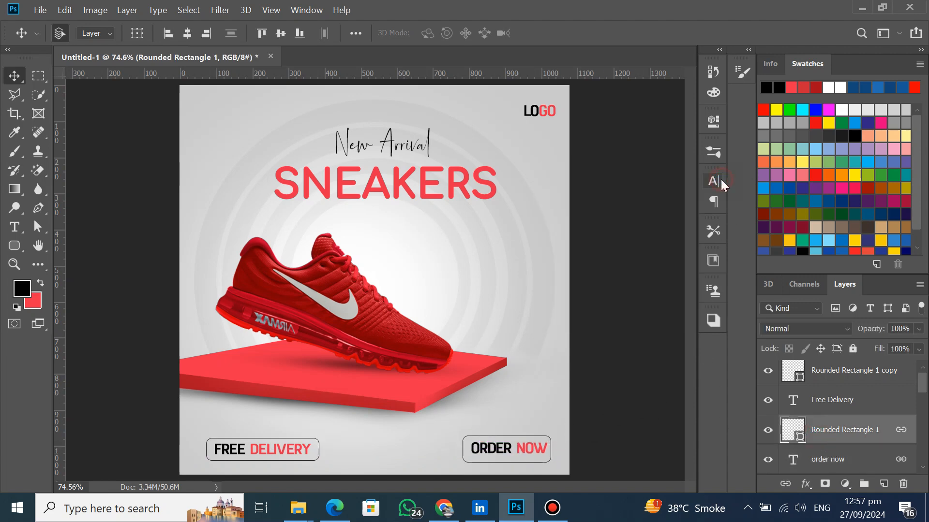
- Remove the stroke from the ORDER NOW rounded rectangle, fill it with the recently used light red, and move its text layer above it
left_click(14, 245)
left_click(189, 33)
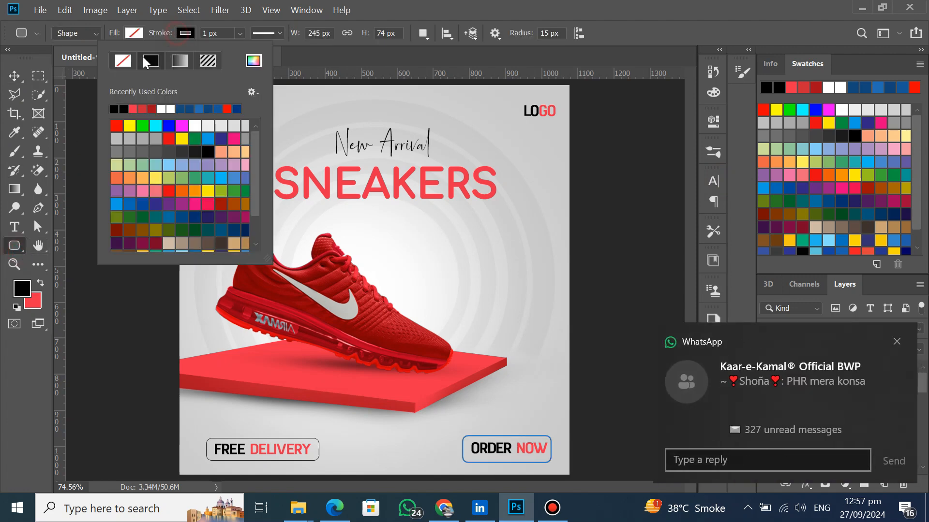
left_click(132, 37)
left_click(83, 108)
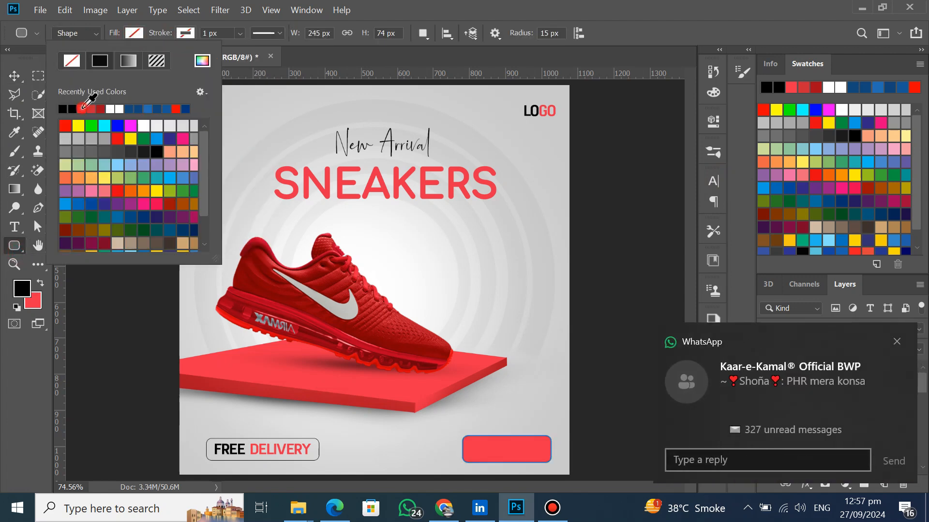
left_click(128, 34)
left_click(13, 74)
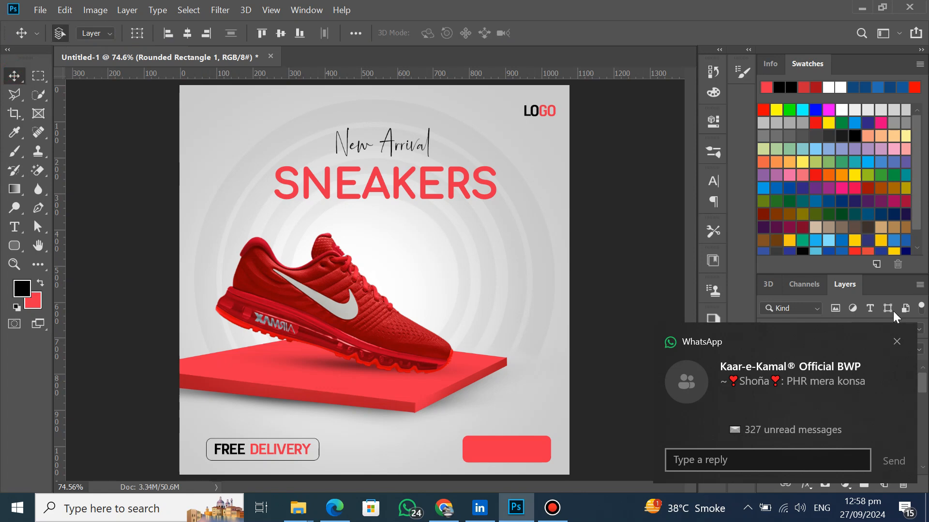
left_click(895, 343)
left_click_drag(825, 463, 809, 435)
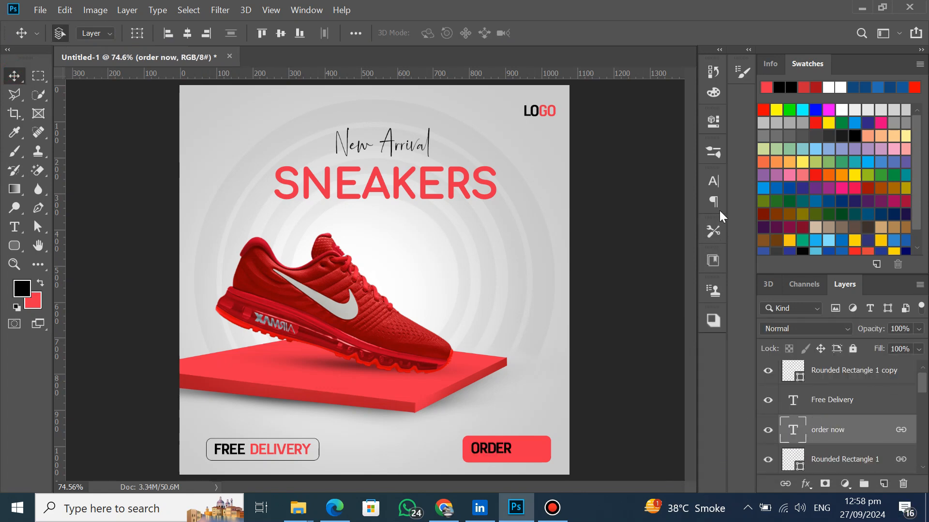
- Set the ORDER NOW text colour to white (#ffffff) and nudge the label slightly into place
double_click(510, 453)
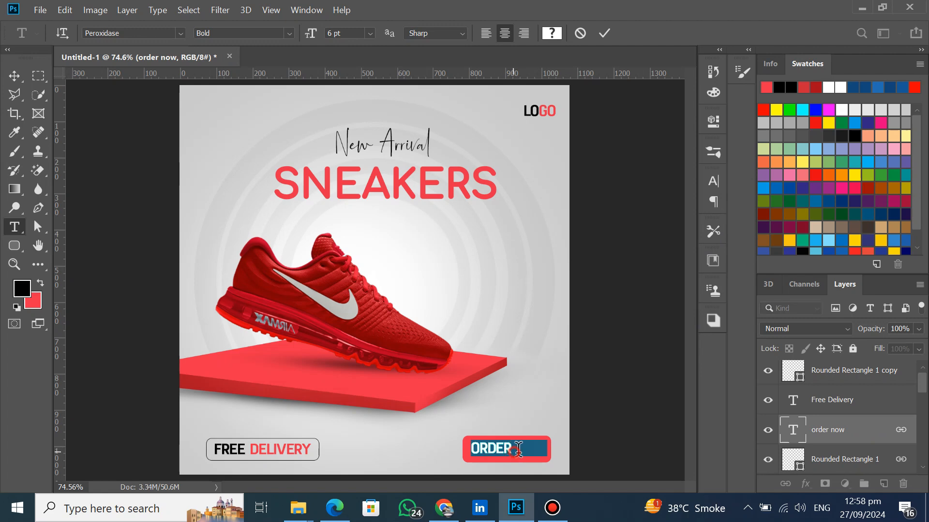
left_click(715, 183)
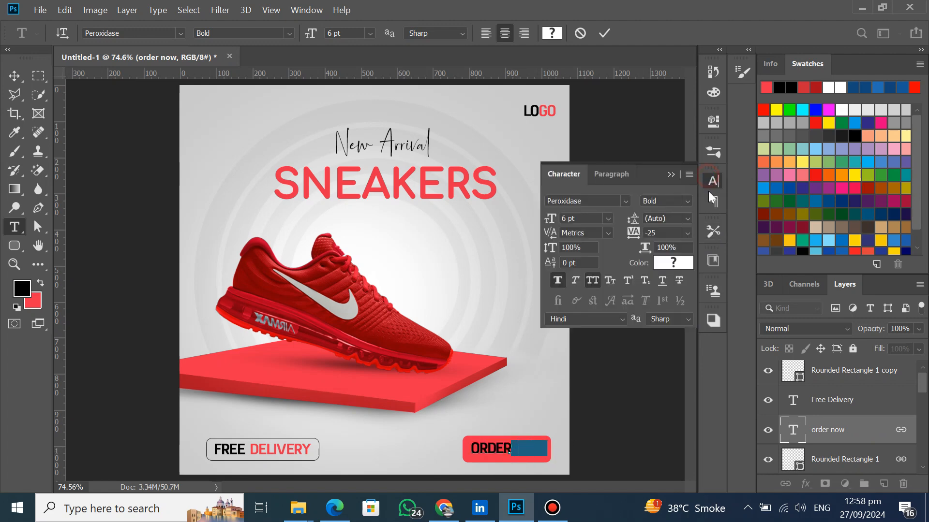
left_click(683, 267)
left_click(504, 188)
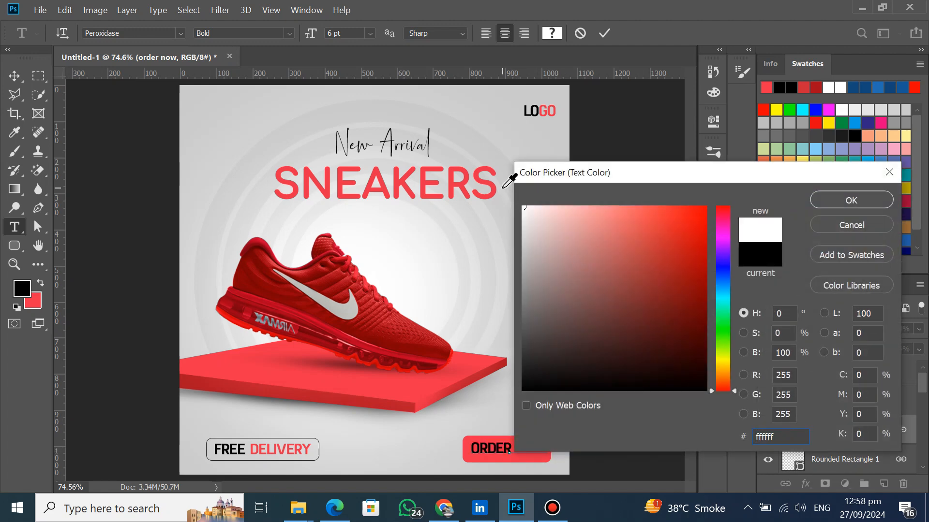
left_click(824, 201)
left_click(606, 32)
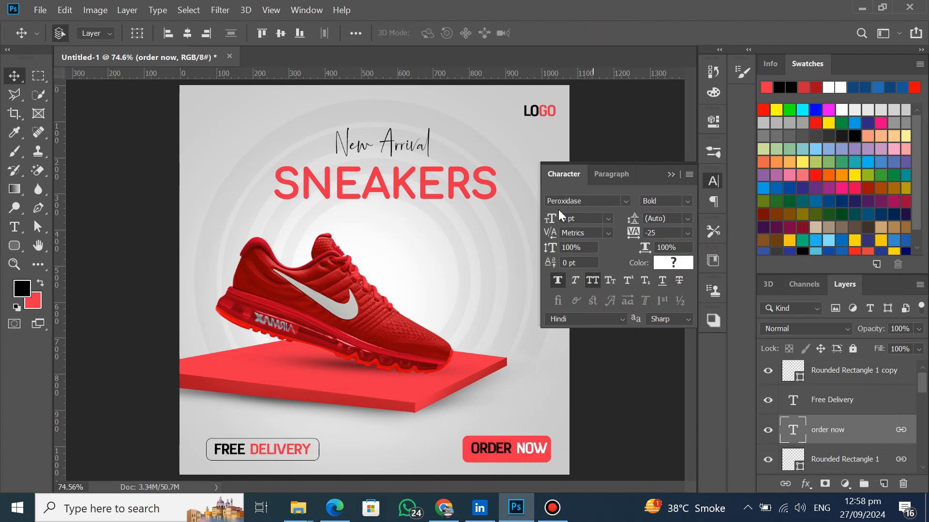
scroll(542, 467, "up", 3)
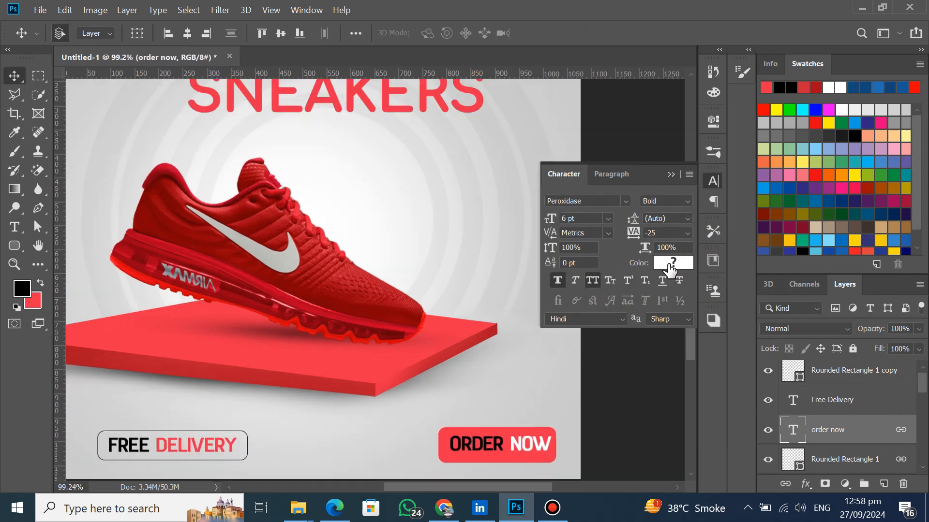
left_click(670, 263)
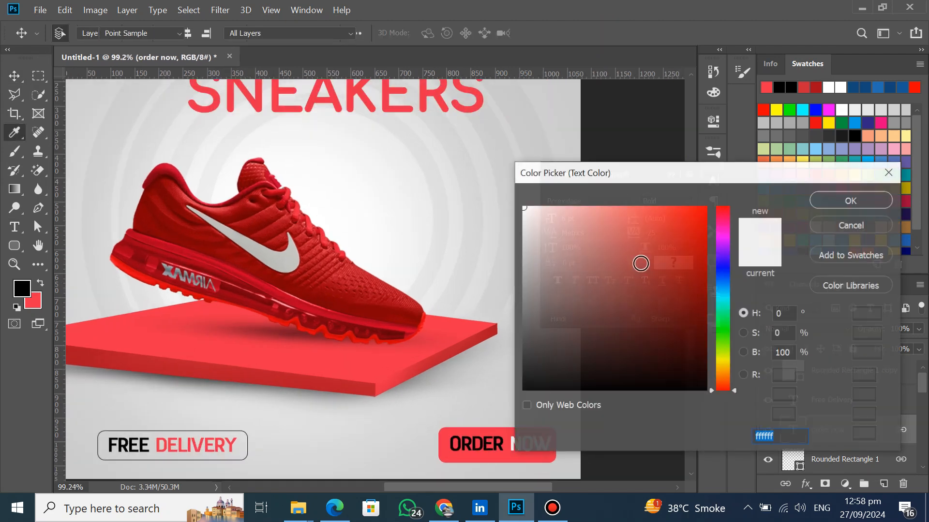
left_click(828, 206)
left_click_drag(484, 452, 499, 450)
left_click(839, 459)
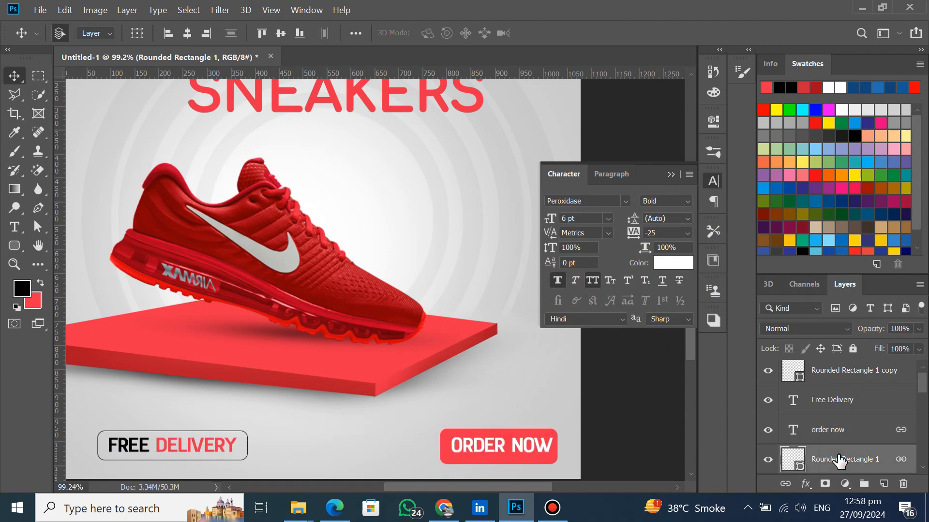
key("ctrl+t")
left_click_drag(498, 430, 498, 438)
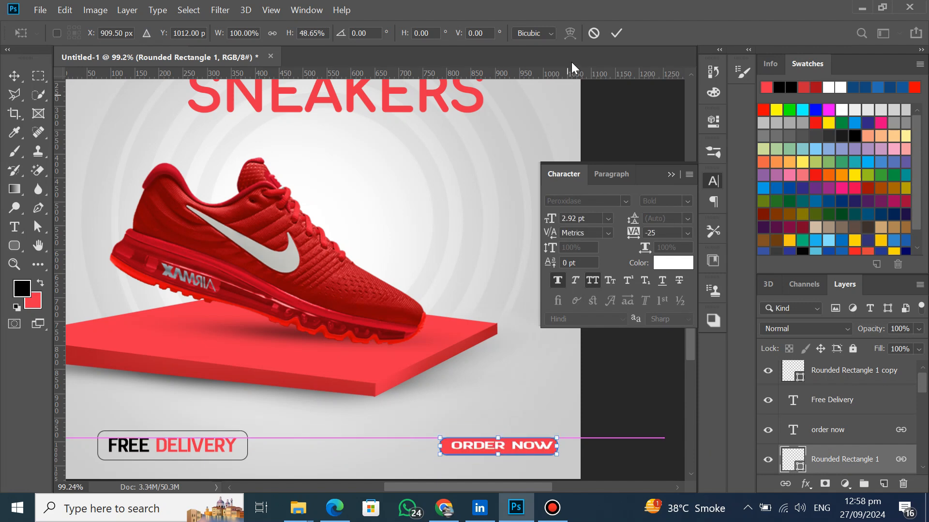
left_click(594, 33)
- Unlink the red rectangle from the ORDER NOW text and reduce its height to about 82.4% to match the FREE DELIVERY outline
left_click(782, 483)
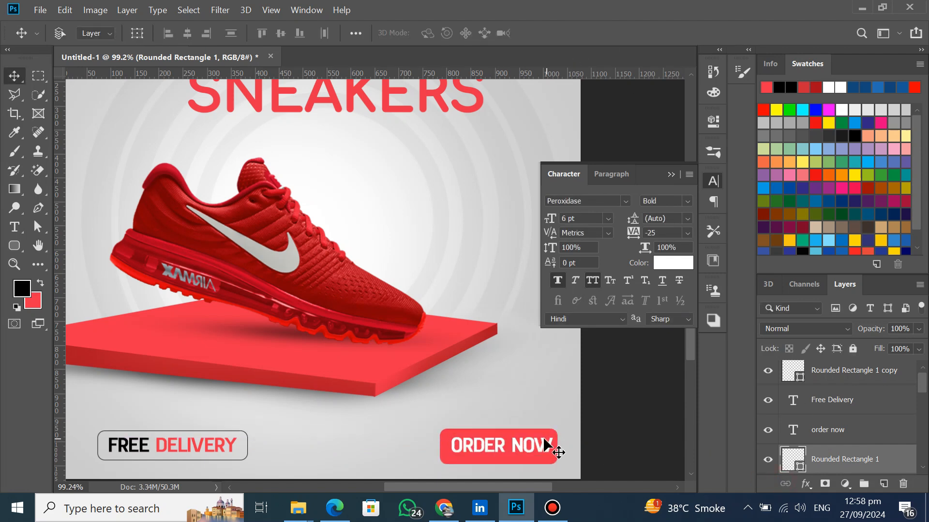
key("ctrl+t")
scroll(498, 438, "up", 2)
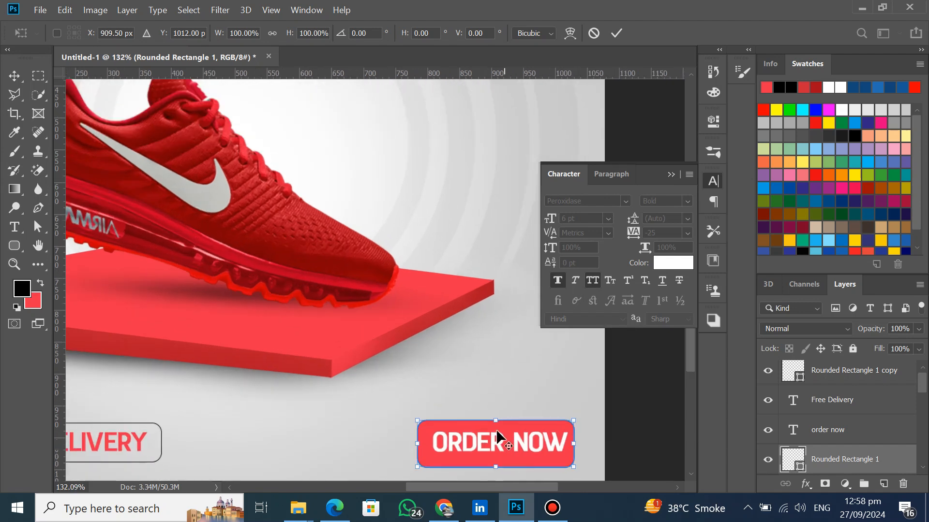
left_click_drag(496, 421, 497, 427)
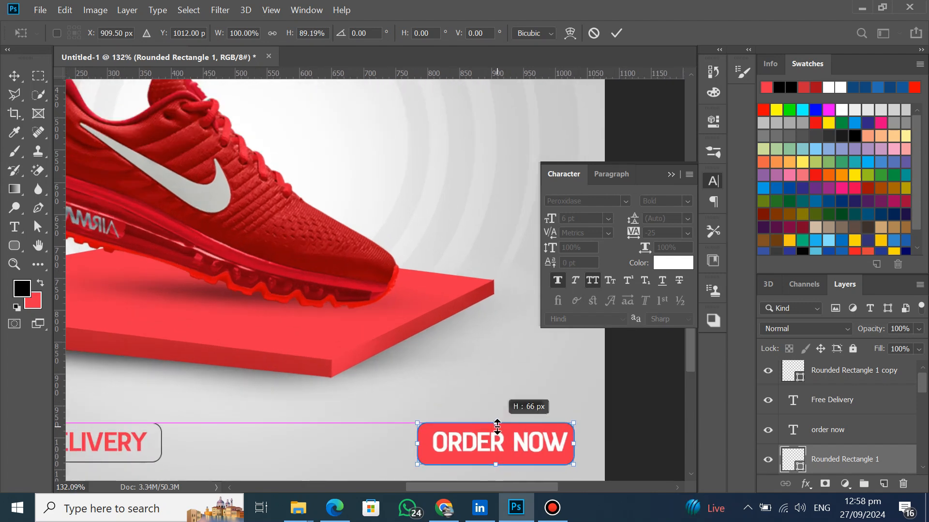
left_click_drag(495, 464, 495, 462)
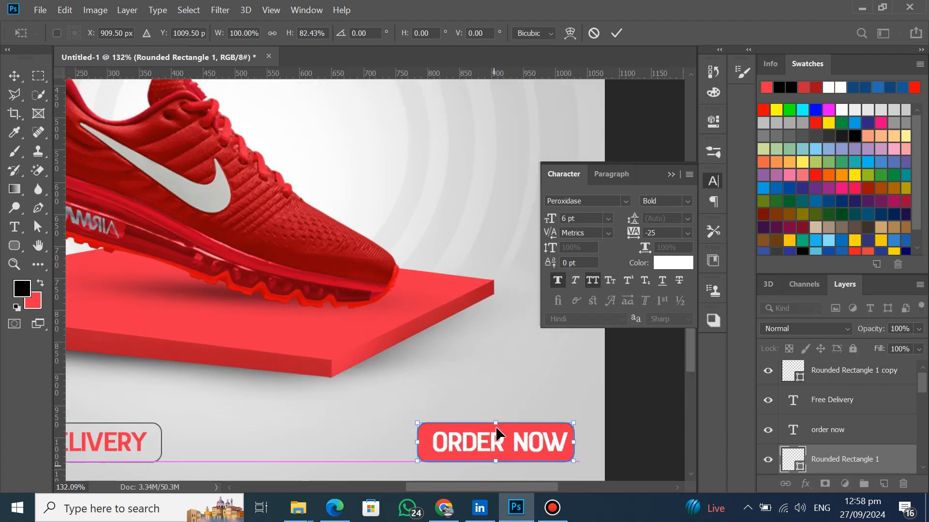
left_click(616, 33)
- Review the overall composition of the post, from the logo and headline down to the two labels
key("ctrl+0")
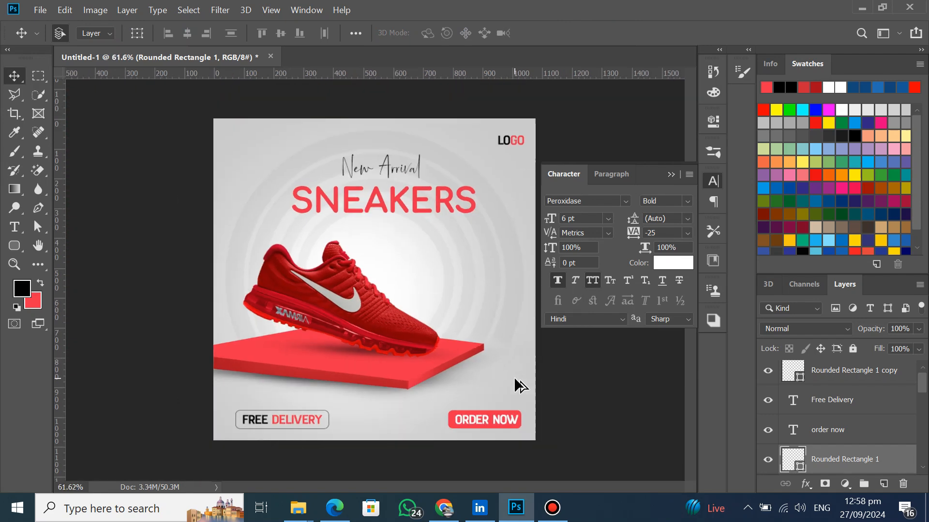
scroll(515, 378, "up", 2)
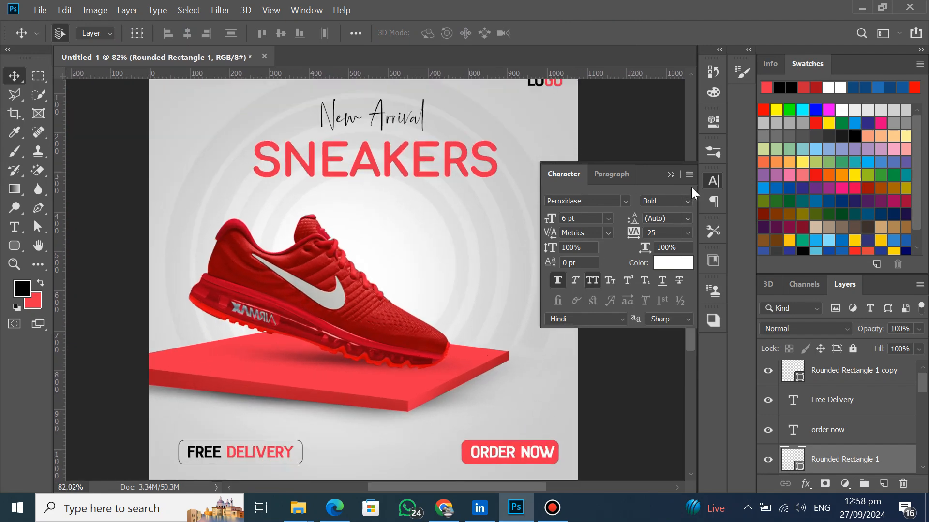
left_click(713, 181)
scroll(205, 356, "up", 3)
scroll(204, 356, "down", 1)
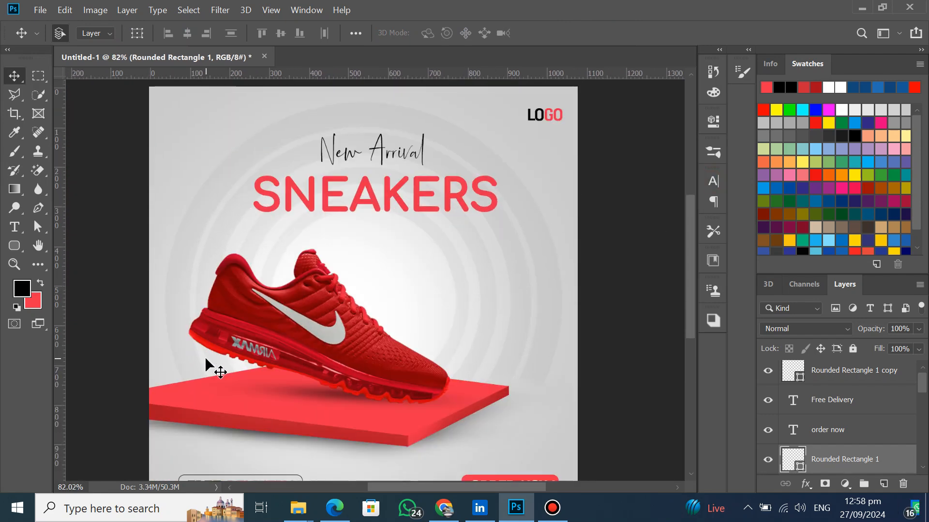
scroll(205, 356, "down", 2)
scroll(205, 348, "down", 1)
scroll(323, 329, "up", 1)
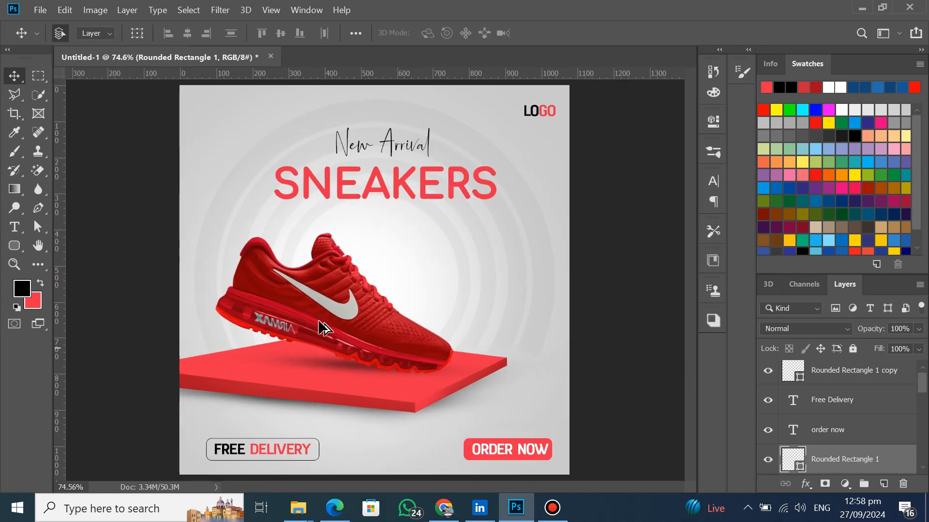
- Lighten the background's solid colour fill layer to #ebebeb
left_click(410, 266)
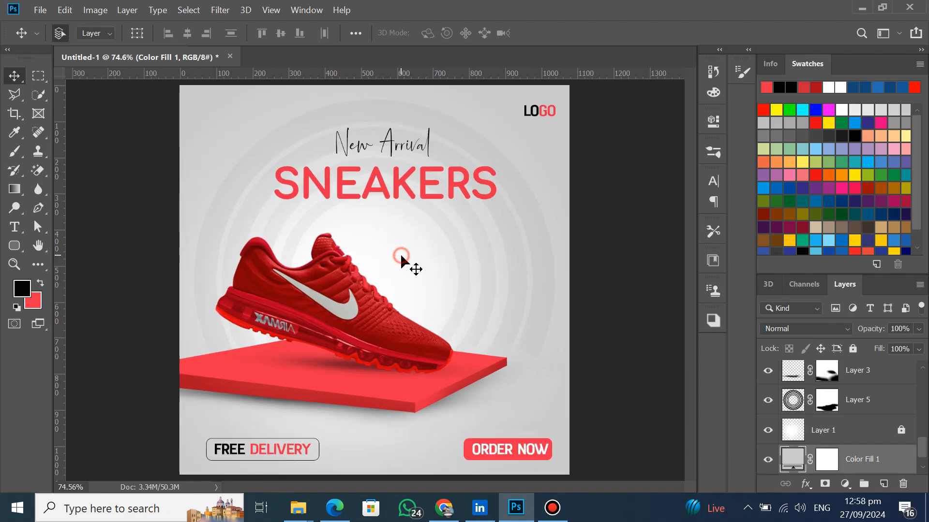
double_click(786, 464)
left_click_drag(532, 236, 514, 220)
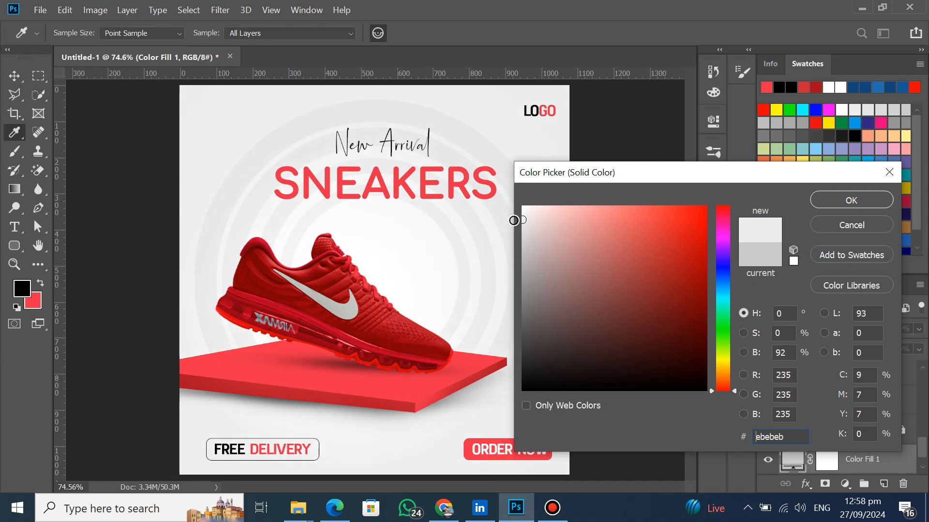
left_click(840, 200)
key("v")
left_click(626, 252)
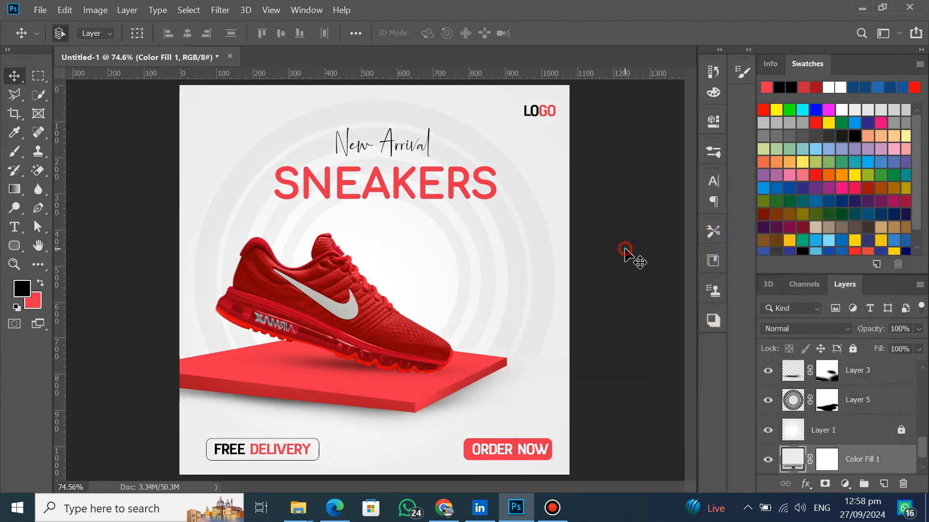
left_click(612, 338)
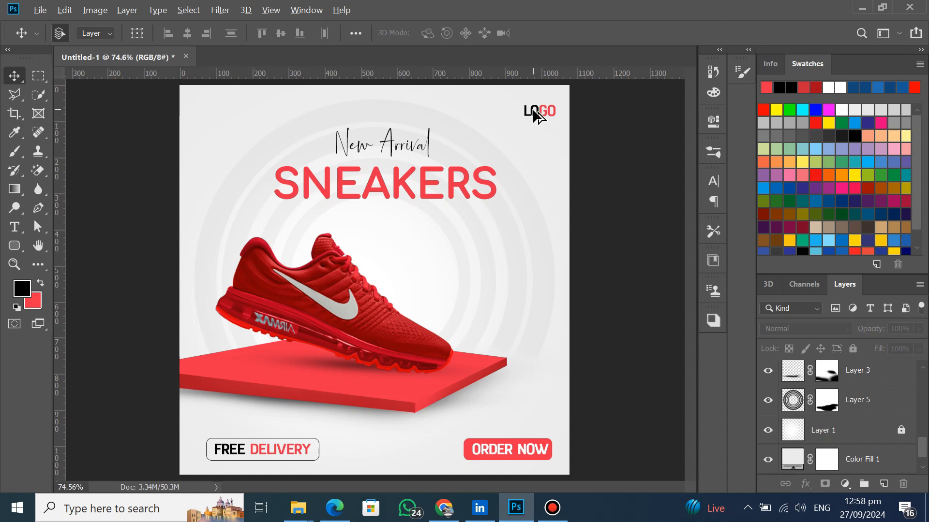
- Duplicate the LOGO text to the opposite upper corner of the post and replace the copy's wording with "Elevate Every Step"
left_click_drag(535, 116, 209, 109)
double_click(217, 105)
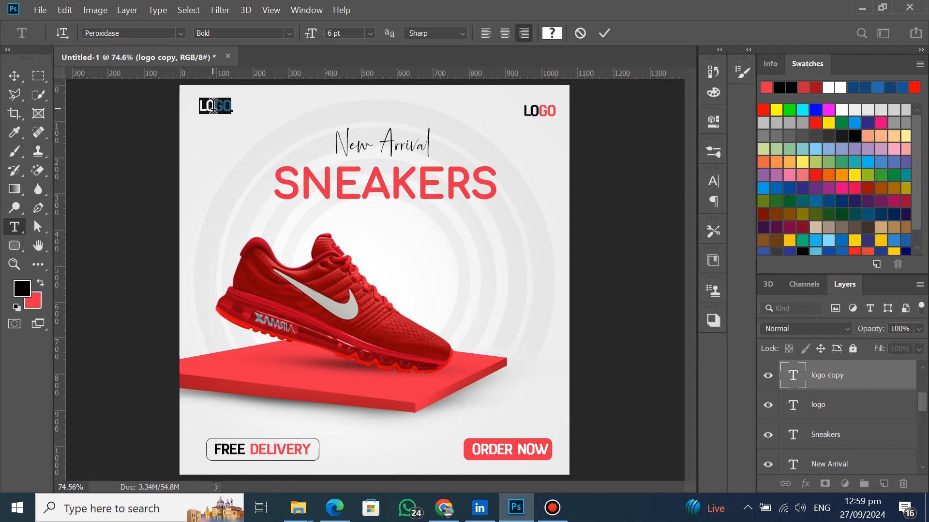
key("ctrl")
key("ctrl+v")
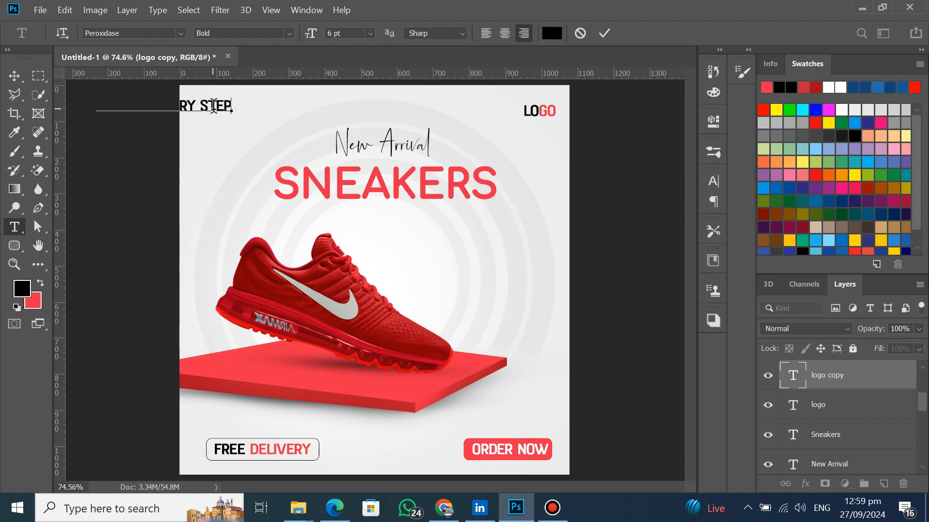
left_click(606, 33)
key("v")
- Rotate the Elevate Every Step text to -90°, scale it to about 282.6%, and place it along the post's right edge
left_click_drag(191, 110, 506, 151)
key("ctrl+t")
left_click_drag(518, 102, 360, 67)
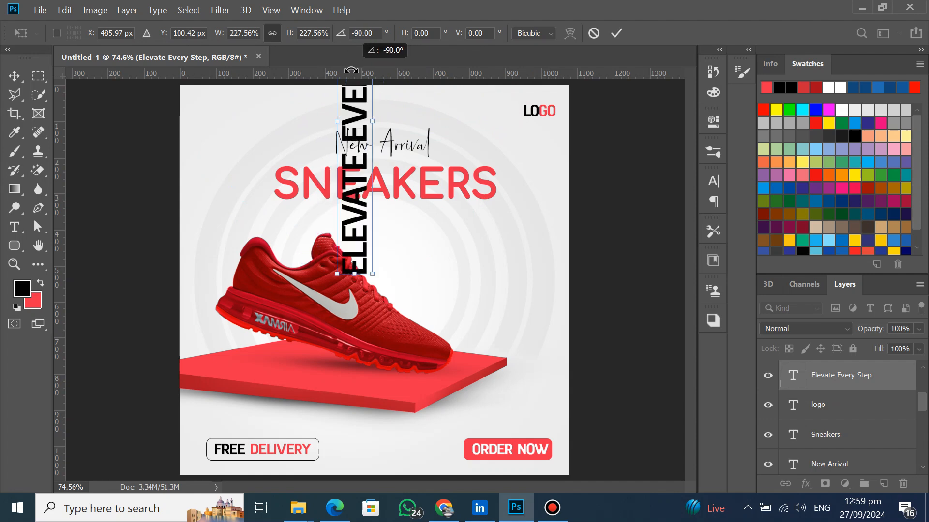
left_click_drag(360, 113, 546, 252)
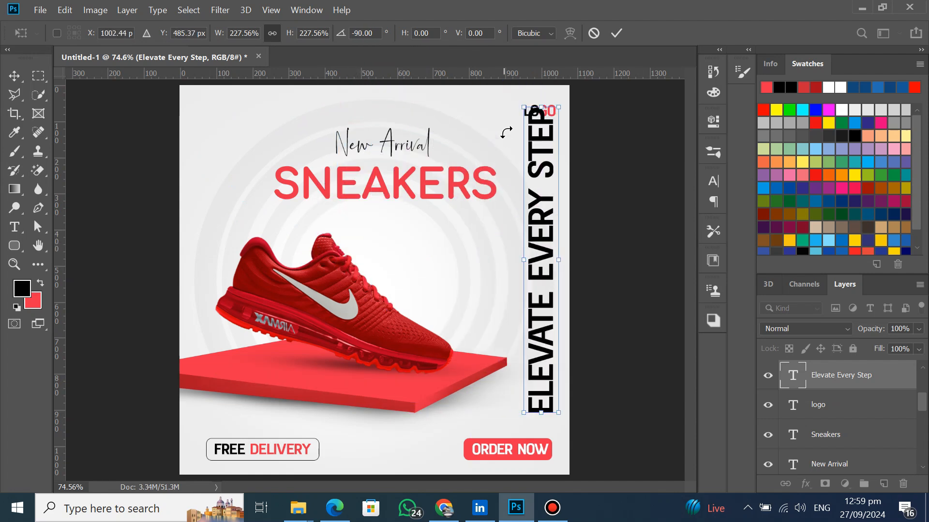
left_click_drag(523, 108, 556, 203)
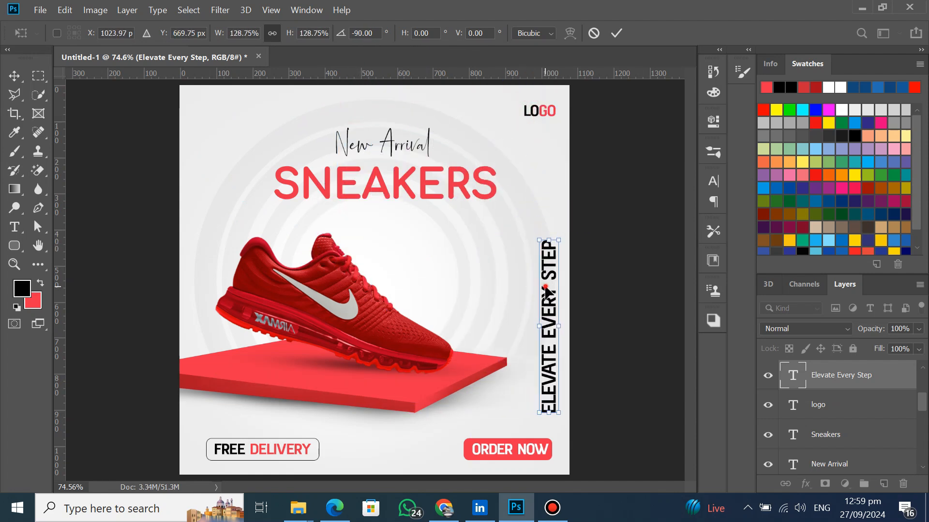
left_click_drag(547, 293, 547, 255)
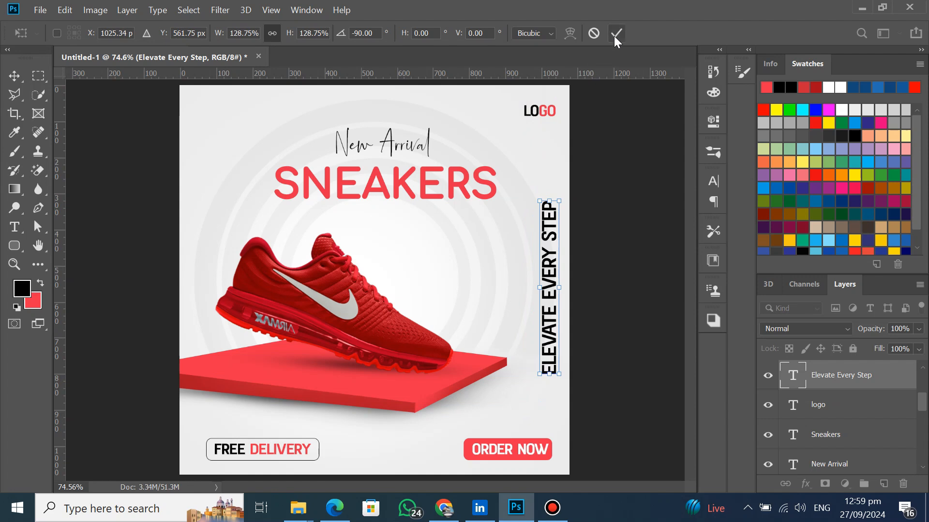
mouse_move(540, 287)
left_mouse_down()
mouse_move(498, 285)
mouse_move(511, 285)
mouse_move(497, 276)
mouse_move(514, 292)
mouse_move(562, 284)
mouse_move(554, 284)
left_mouse_up()
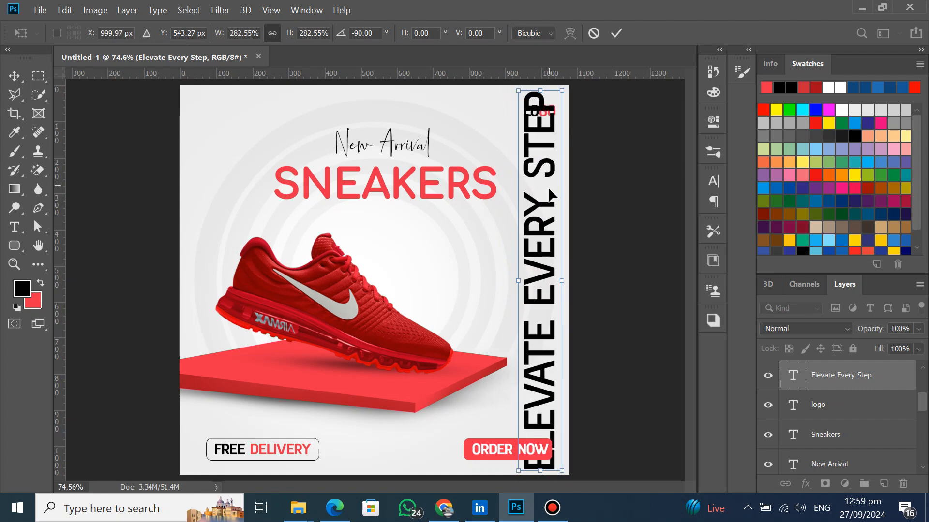
left_click_drag(552, 196, 558, 195)
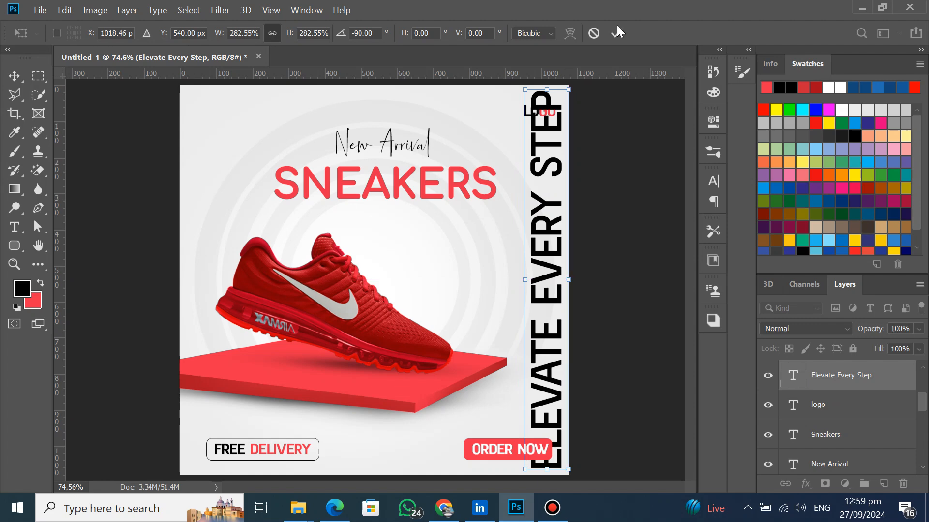
left_click(616, 32)
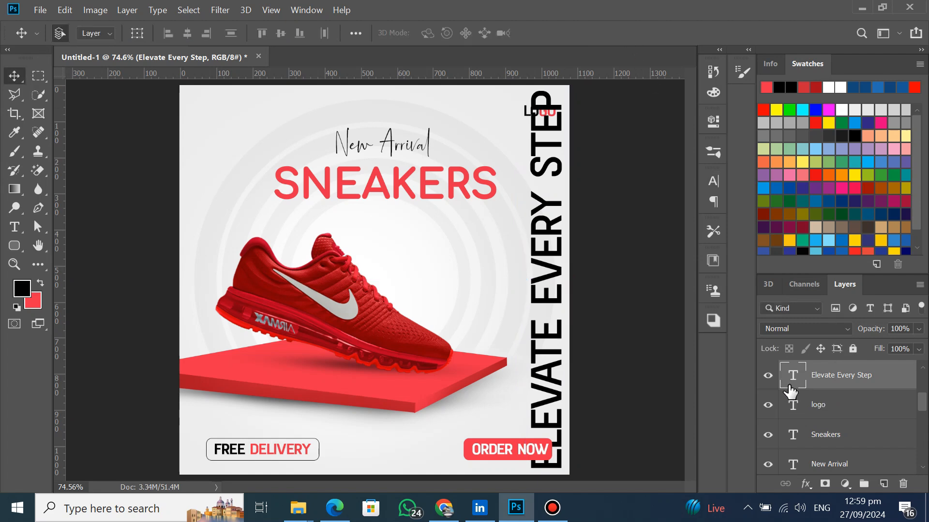
- Recolour the vertical Elevate Every Step text to the light grey #ebebeb sampled from the post's background
left_click(712, 182)
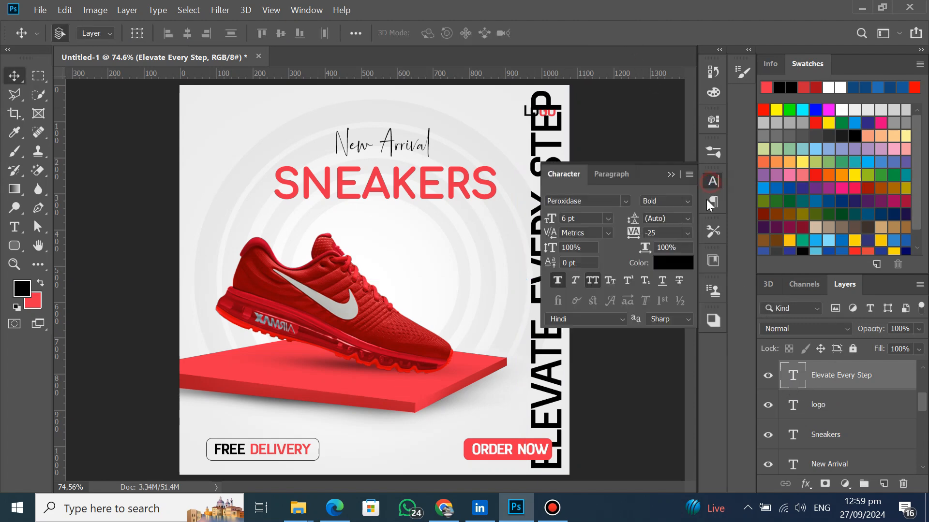
left_click(666, 265)
left_click(536, 130)
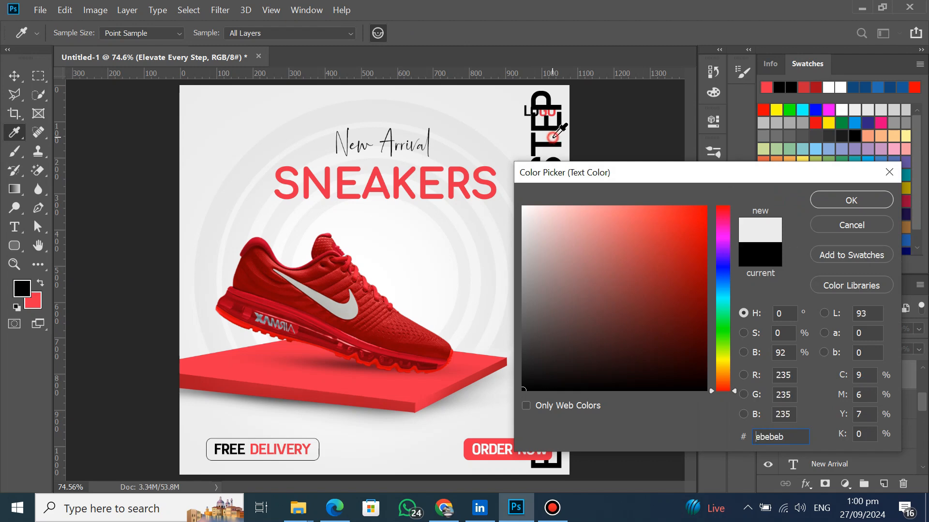
left_click(840, 199)
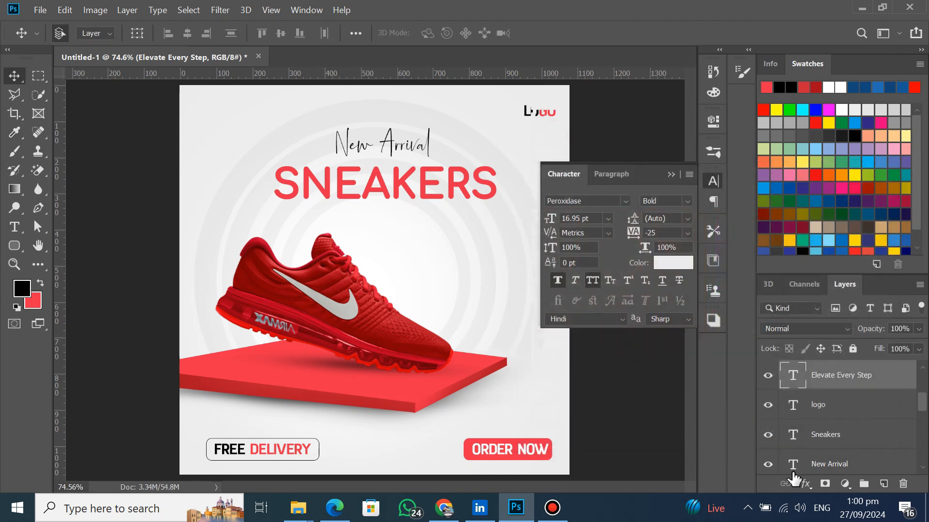
- Add a 1 px outside stroke to the Elevate Every Step text in the red sampled from the podium
left_click(805, 484)
left_click(802, 374)
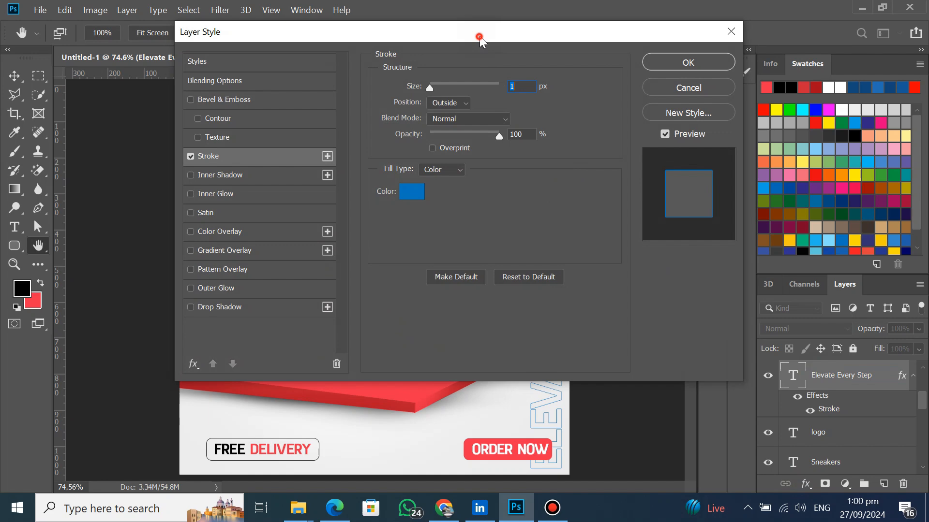
mouse_move(481, 36)
left_mouse_down()
mouse_move(798, 174)
mouse_move(818, 198)
left_mouse_up()
left_click(752, 350)
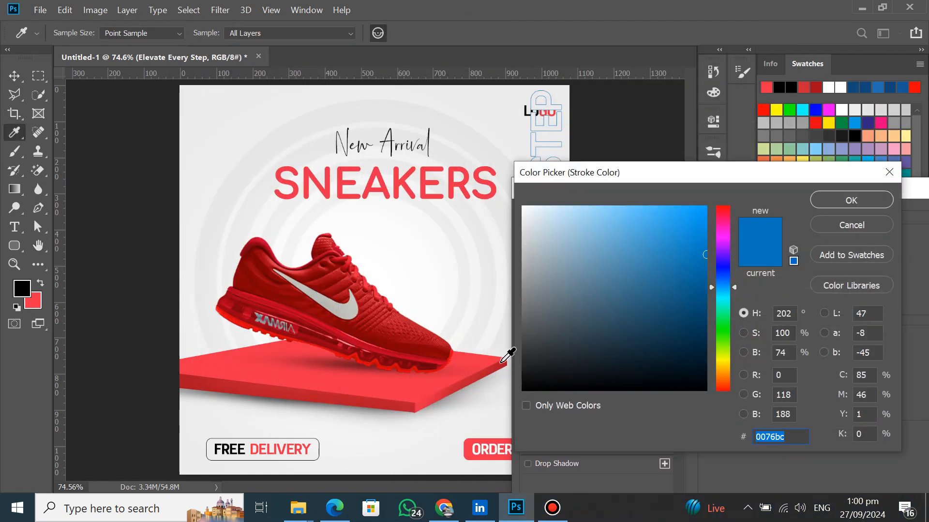
left_click(486, 361)
left_click(851, 200)
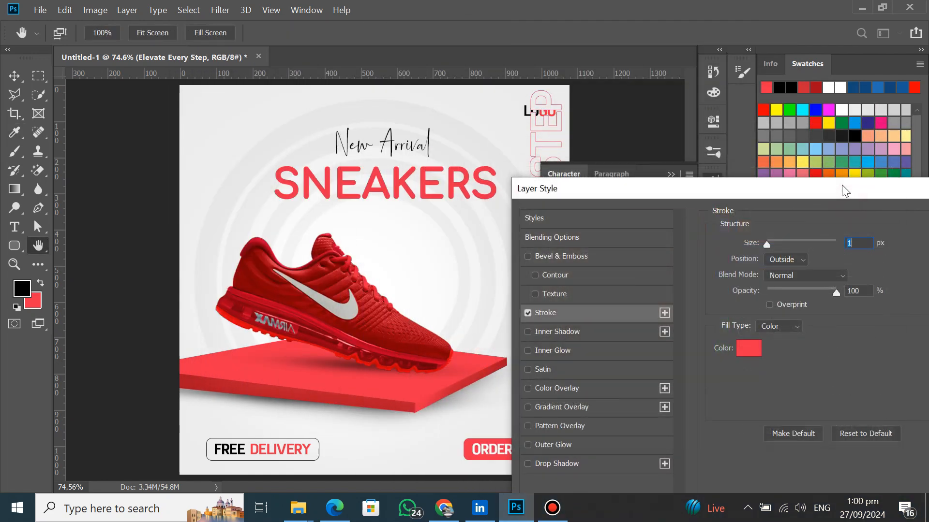
mouse_move(846, 190)
left_mouse_down()
mouse_move(875, 270)
mouse_move(432, 126)
left_mouse_up()
left_click(598, 151)
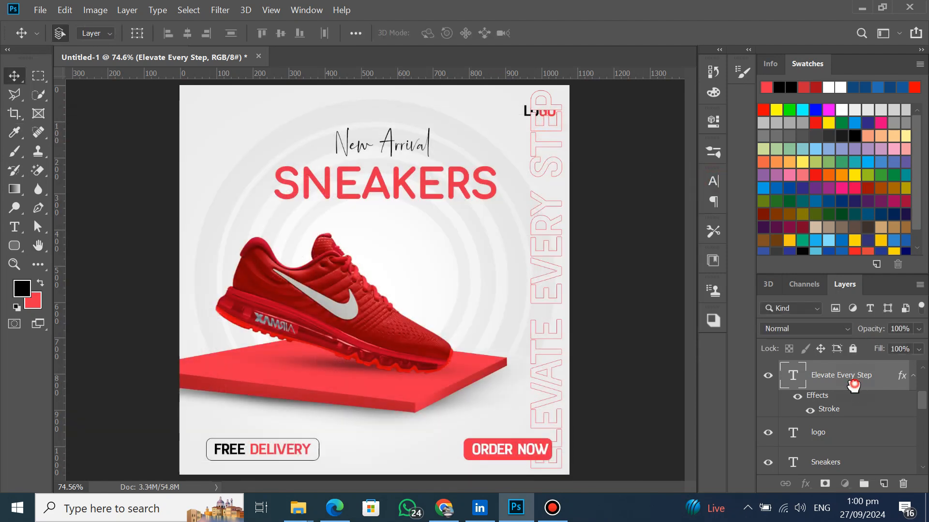
- Move the Elevate Every Step layer below the shoe layer and arrange four side-by-side copies of the text from the post's left edge
left_click_drag(852, 385, 836, 472)
left_click_drag(837, 493, 840, 409)
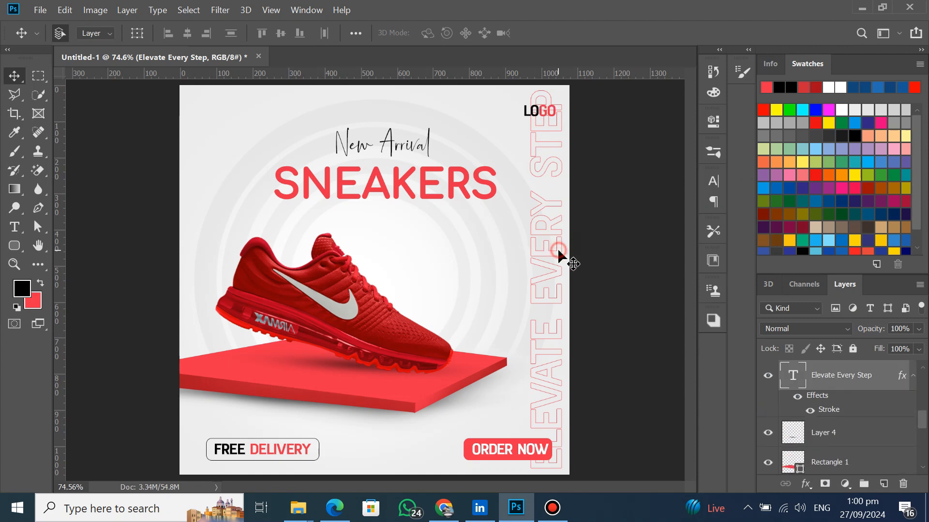
left_click_drag(556, 248, 250, 246)
left_click_drag(244, 229, 279, 228)
left_click_drag(533, 249, 292, 247)
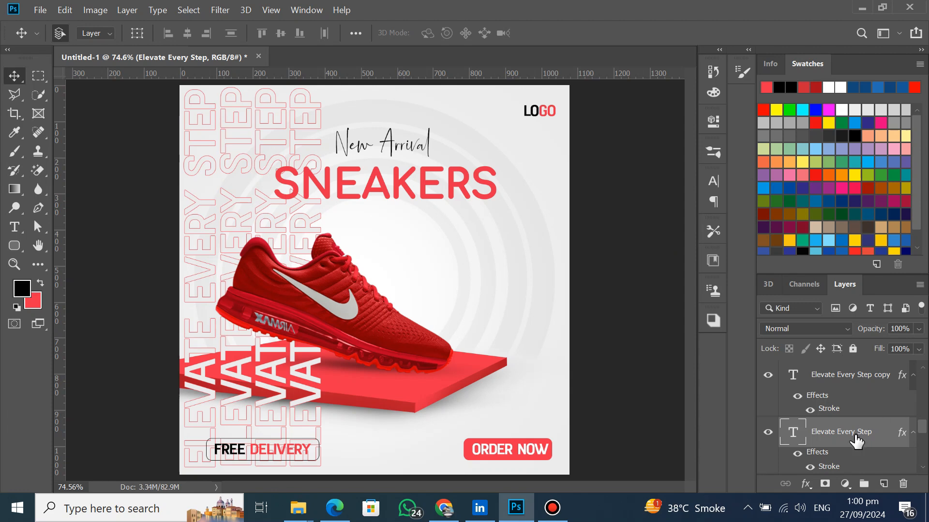
- Group the four Elevate Every Step text layers and move the group between Layer 3 and Layer 5, behind the podium
scroll(856, 441, "up", 5)
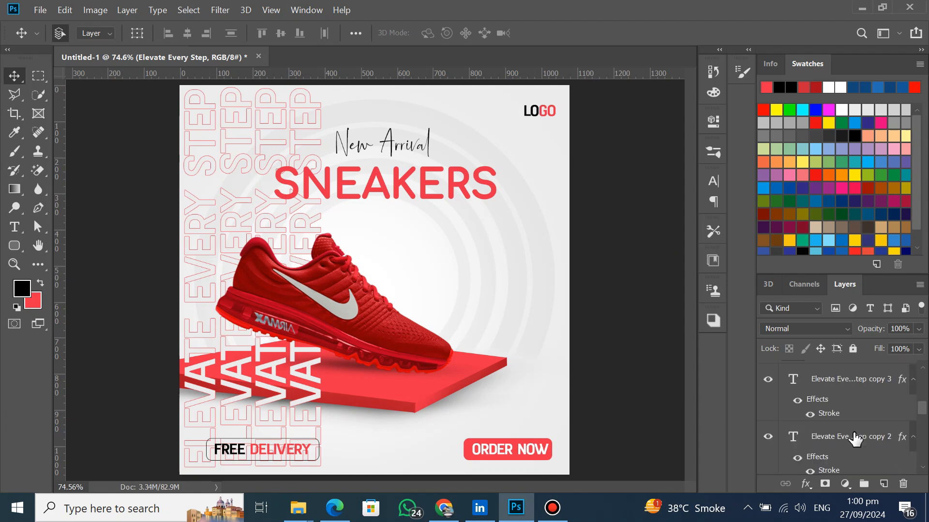
scroll(856, 441, "up", 1)
left_click(842, 419, "shift")
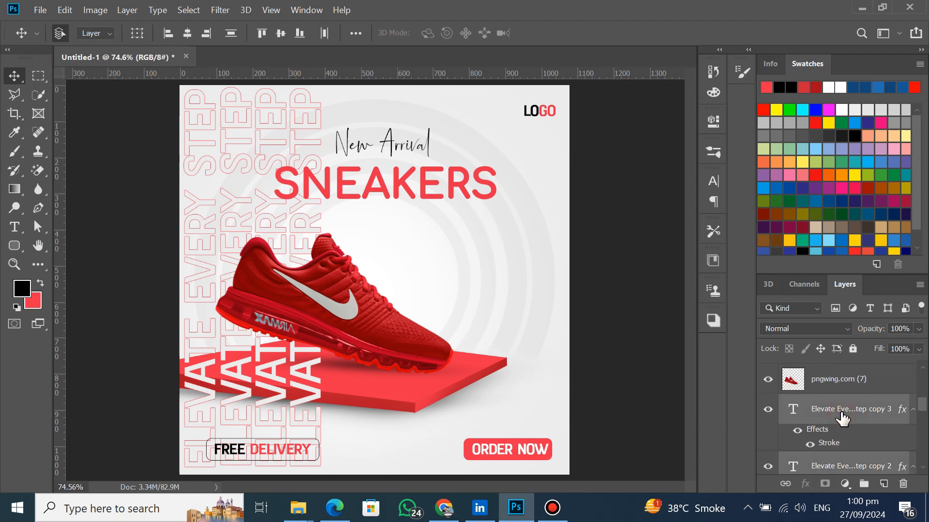
key("ctrl+g")
left_click_drag(798, 425, 824, 415)
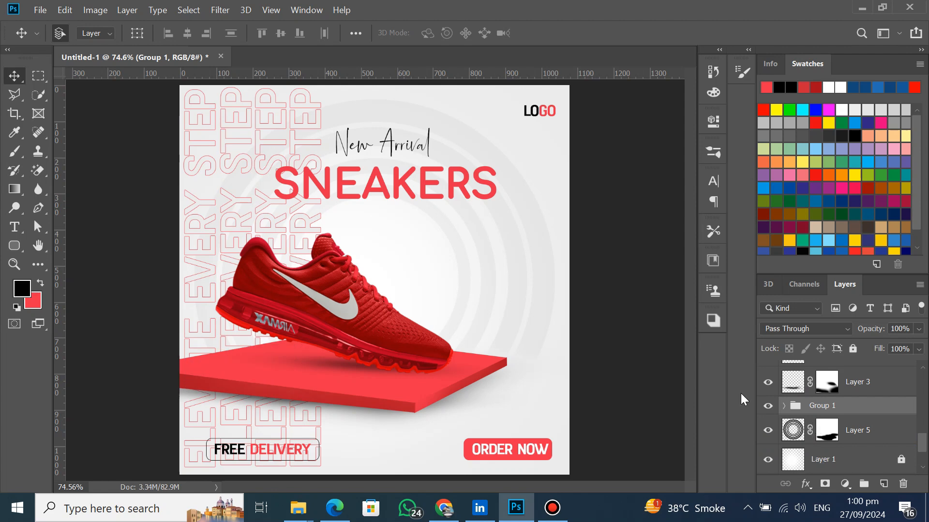
- Lower the text group's opacity to 23% and place a duplicate of the group directly beside the original columns
left_click_drag(874, 332, 805, 333)
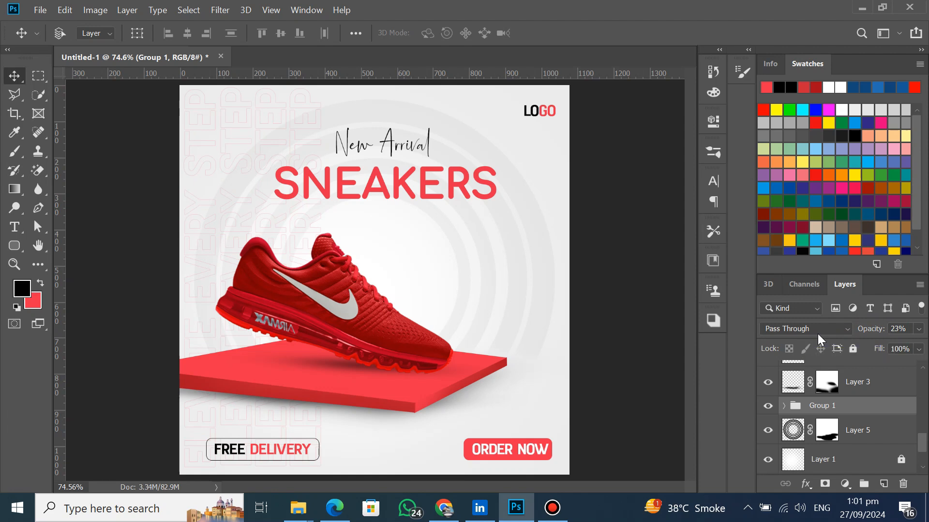
key("ctrl+j")
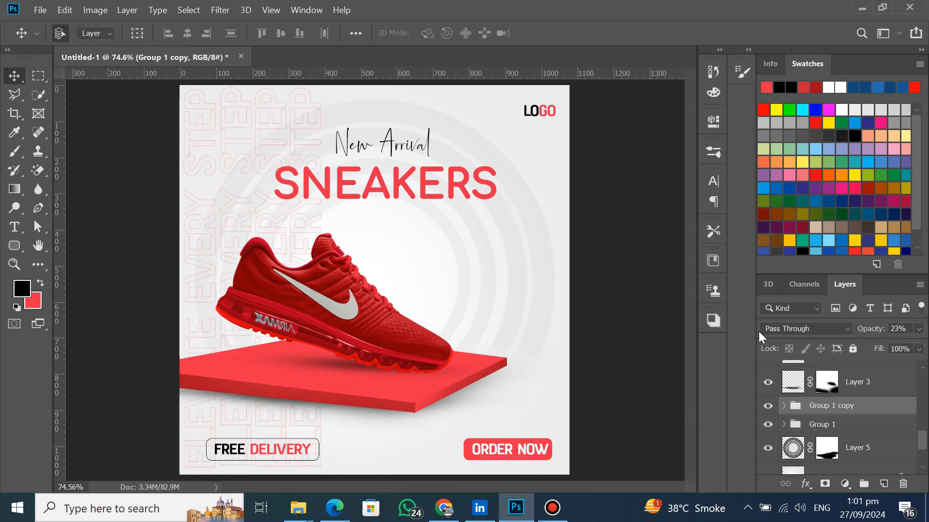
key("ctrl+t")
left_click_drag(227, 232, 365, 226)
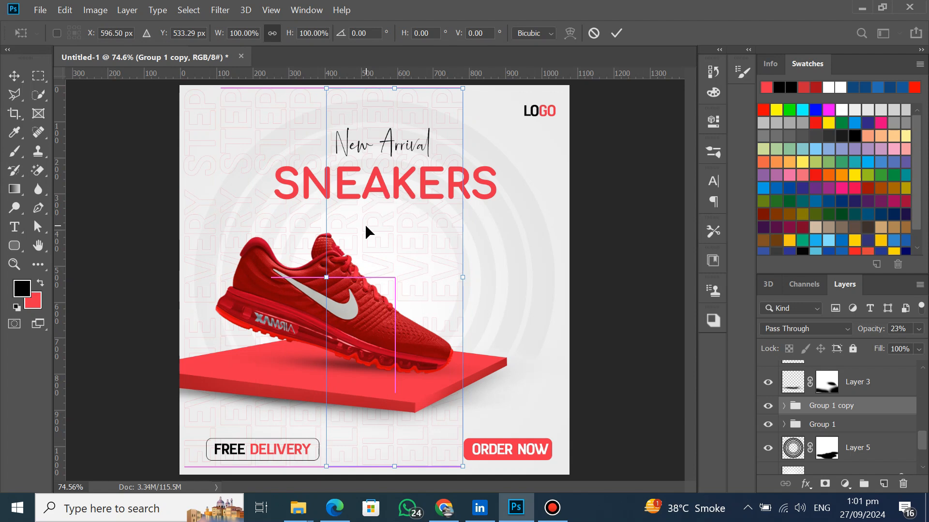
left_click(617, 31)
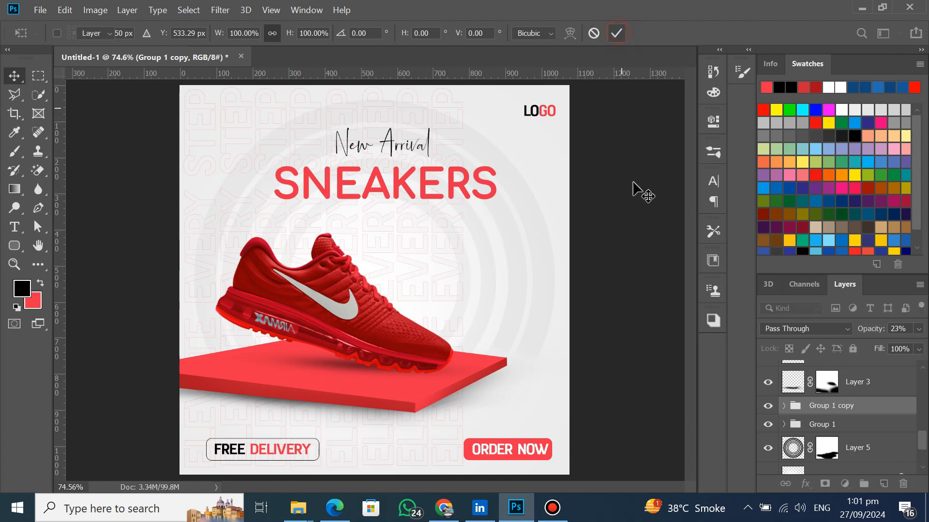
- Combine both text groups into one group and add a layer mask with a black-to-white gradient that fades the columns toward the right
left_click(835, 426, "shift")
key("ctrl+g")
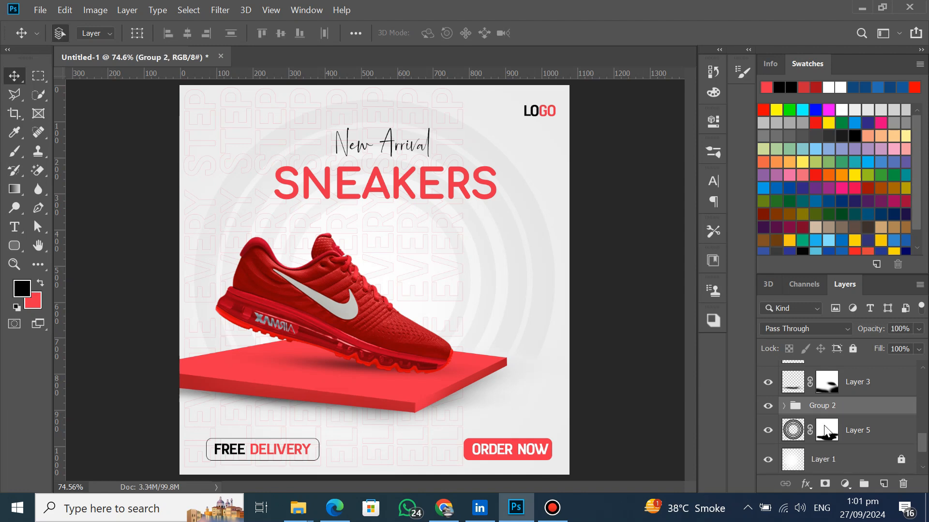
left_click(825, 484)
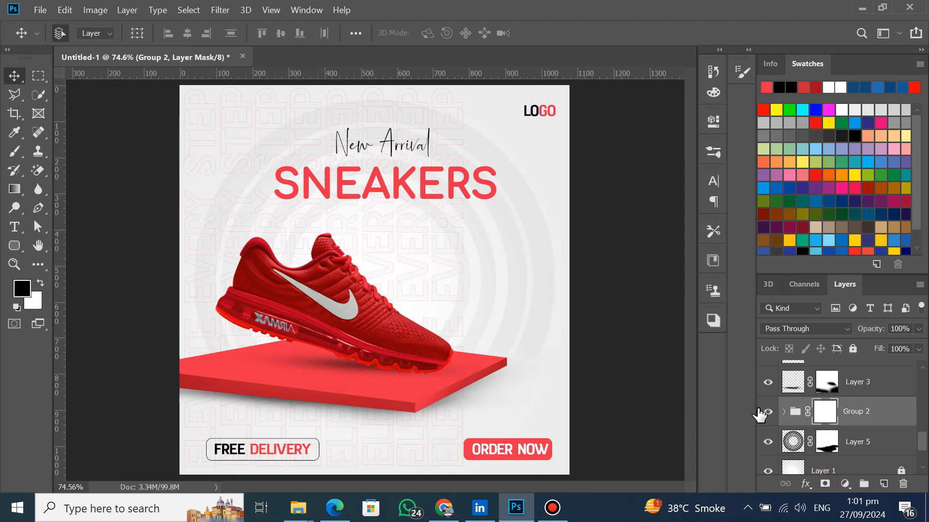
left_click(20, 189)
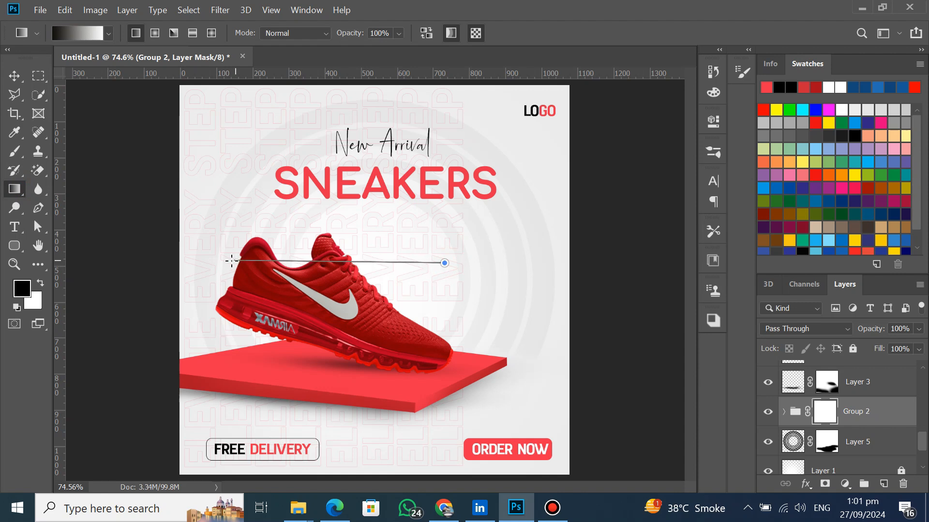
left_click_drag(231, 261, 203, 264)
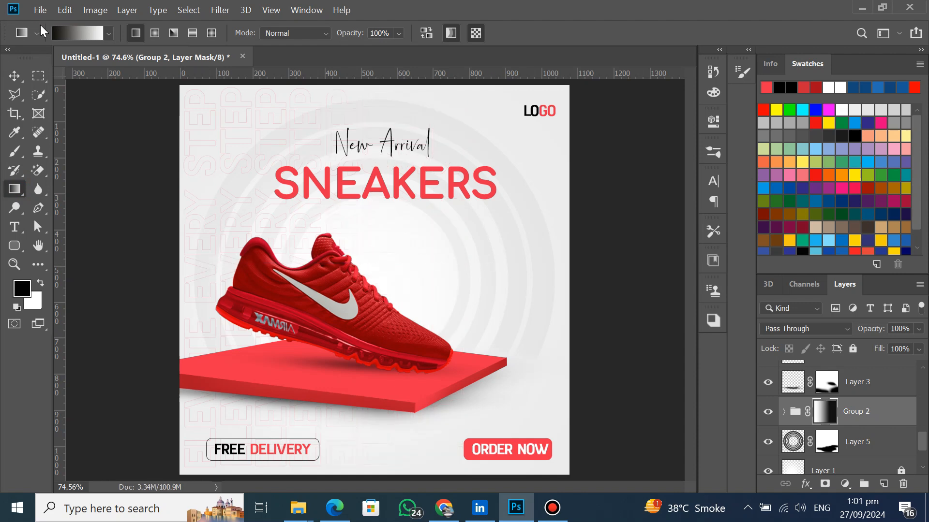
- Scale the masked text group to about 117.68%, align it with the post's left edge, and shift it slightly down
left_click(14, 75)
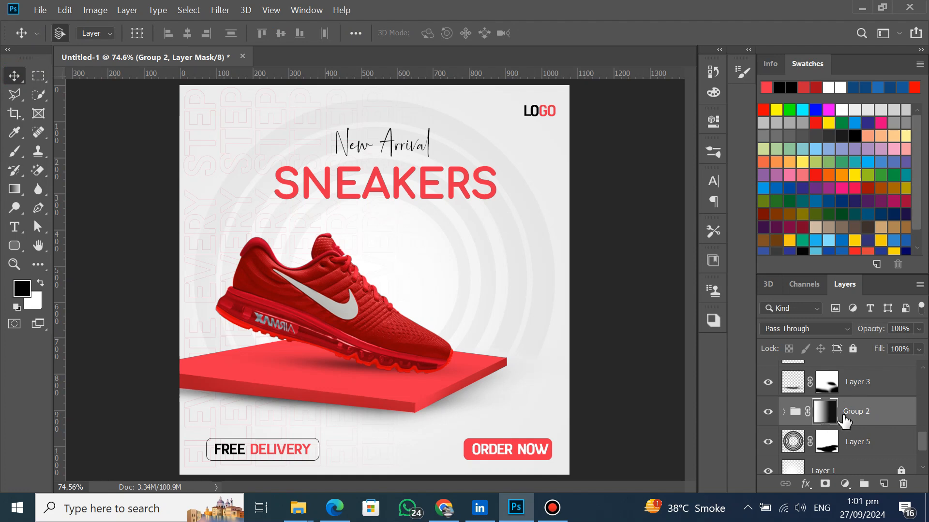
key("ctrl+t")
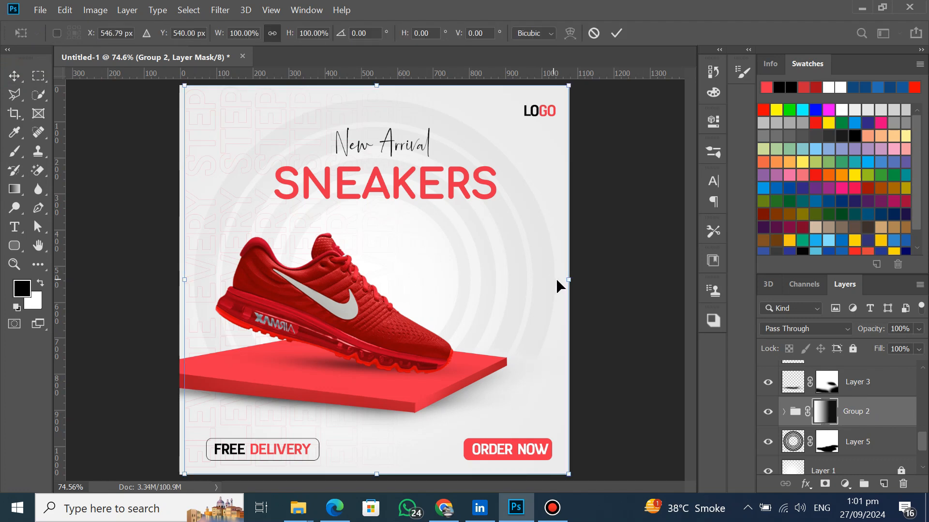
left_click_drag(568, 279, 631, 324)
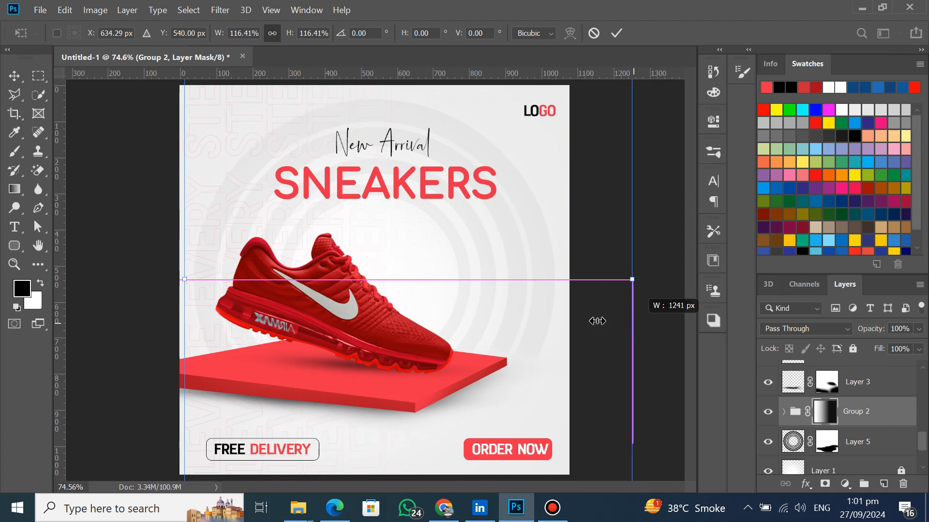
left_click_drag(185, 280, 178, 279)
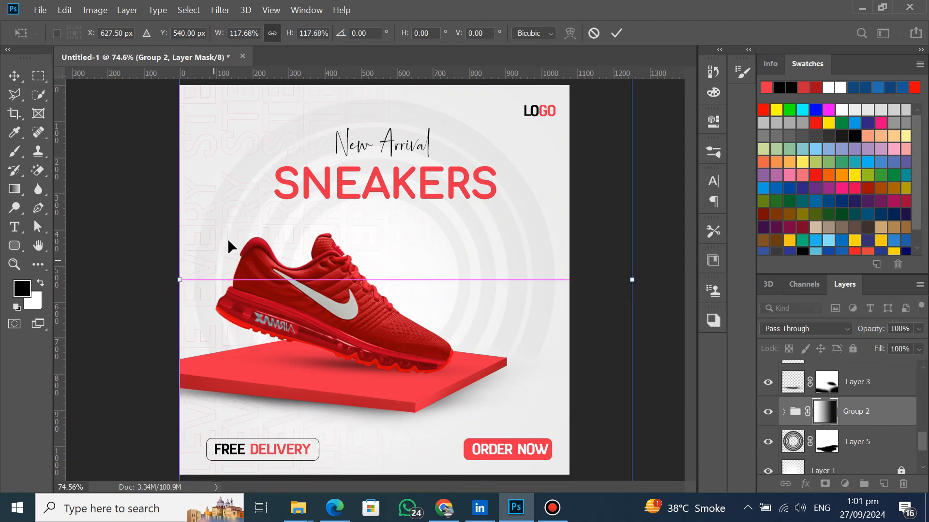
left_click_drag(228, 237, 227, 246)
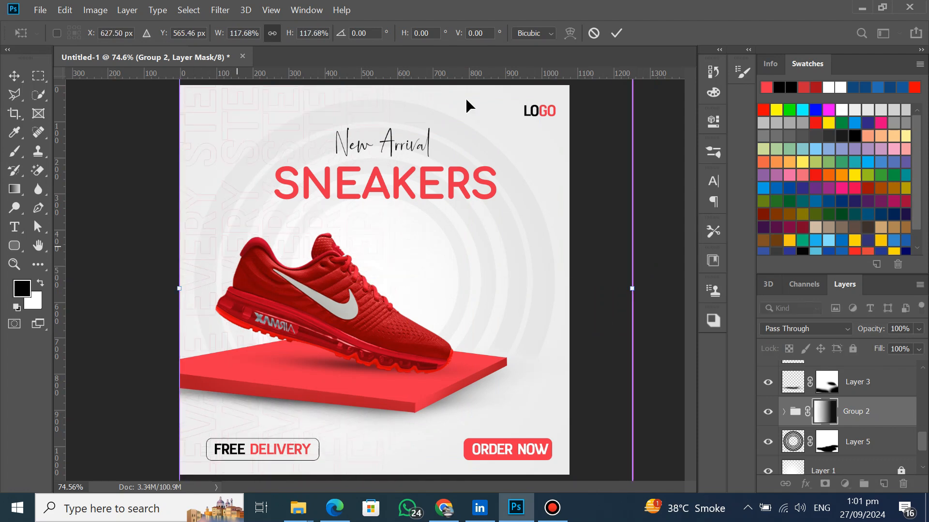
left_click(616, 33)
left_click(605, 222)
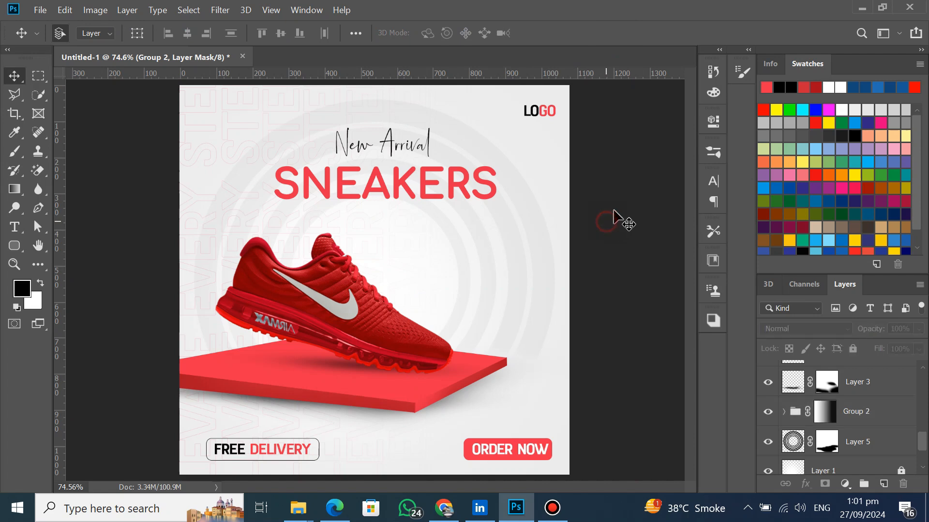
scroll(356, 335, "down", 2)
scroll(356, 334, "up", 1)
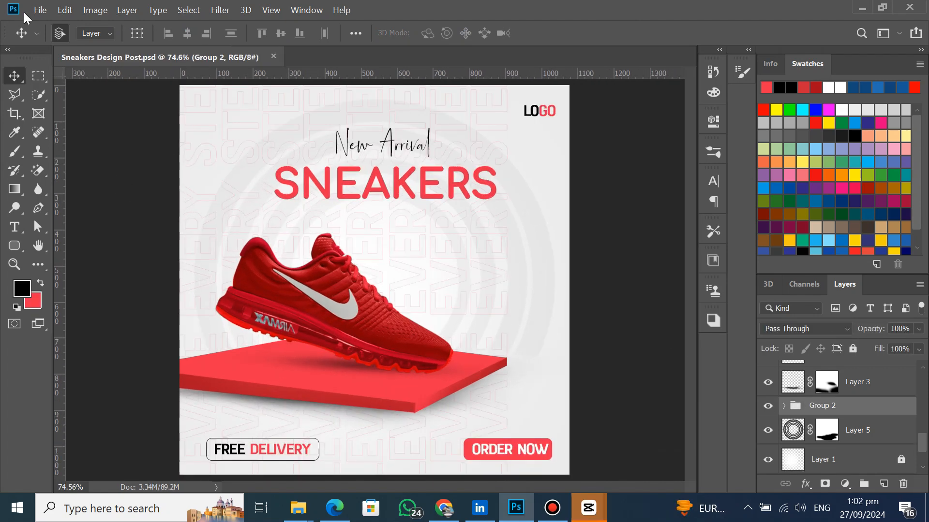
- Set up a copy of the post for saving as Sneakers Design Post in JPEG format in the post design folder
left_click(40, 10)
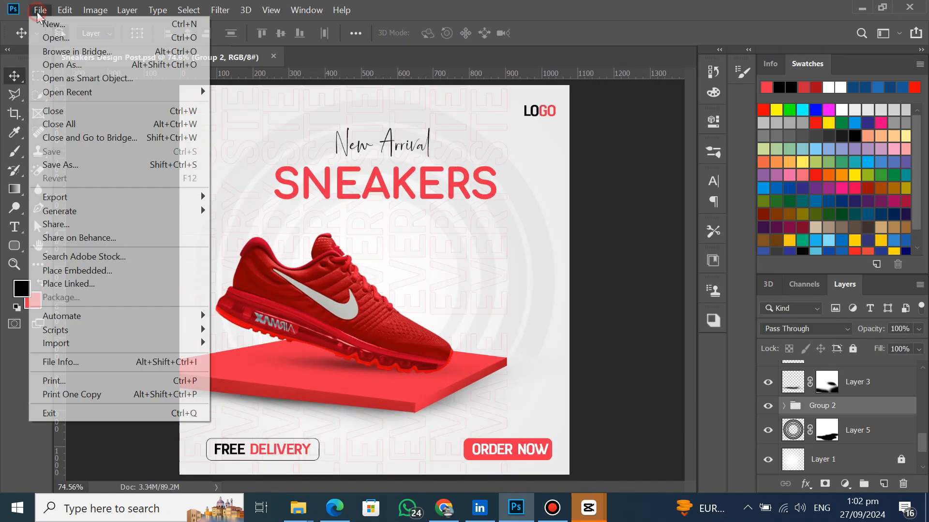
left_click(83, 164)
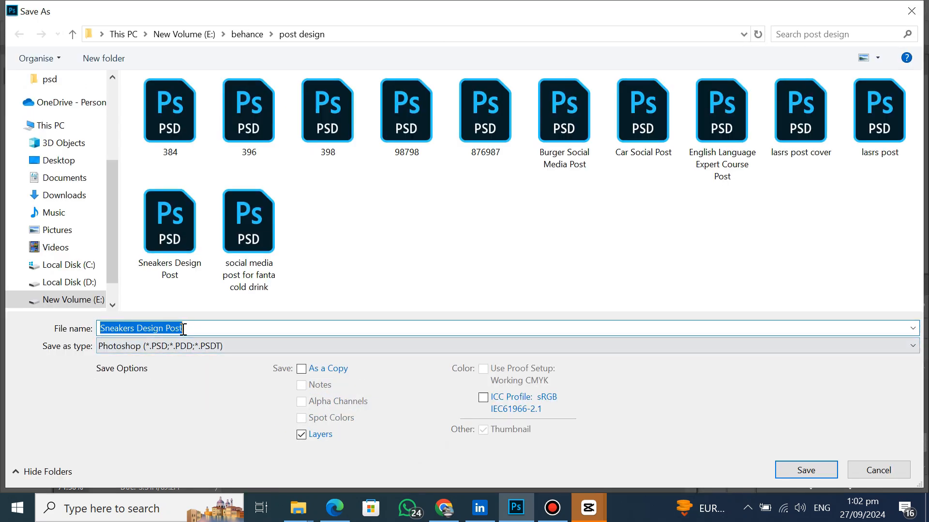
left_click(143, 345)
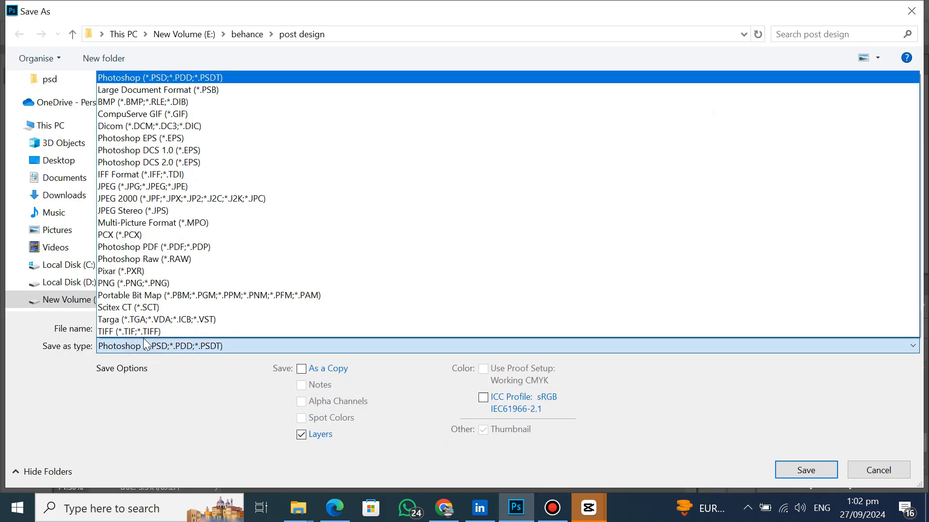
left_click(115, 185)
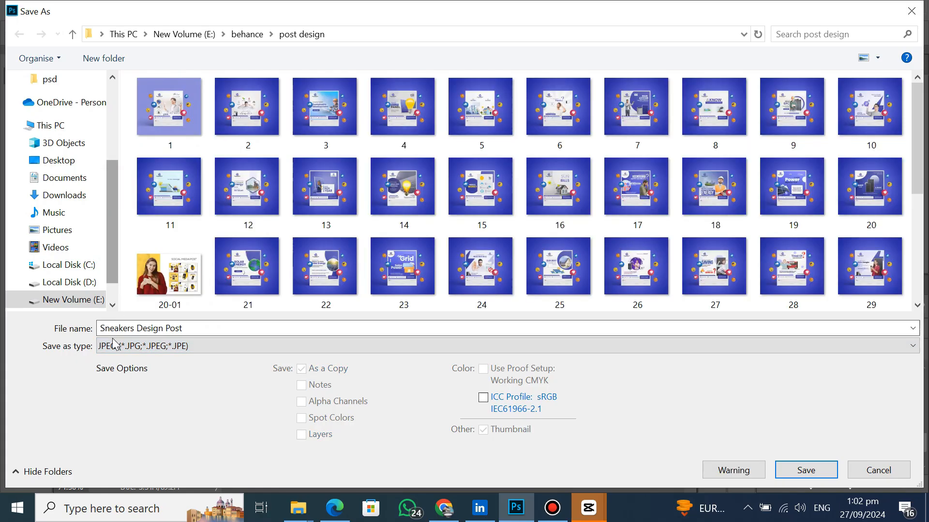